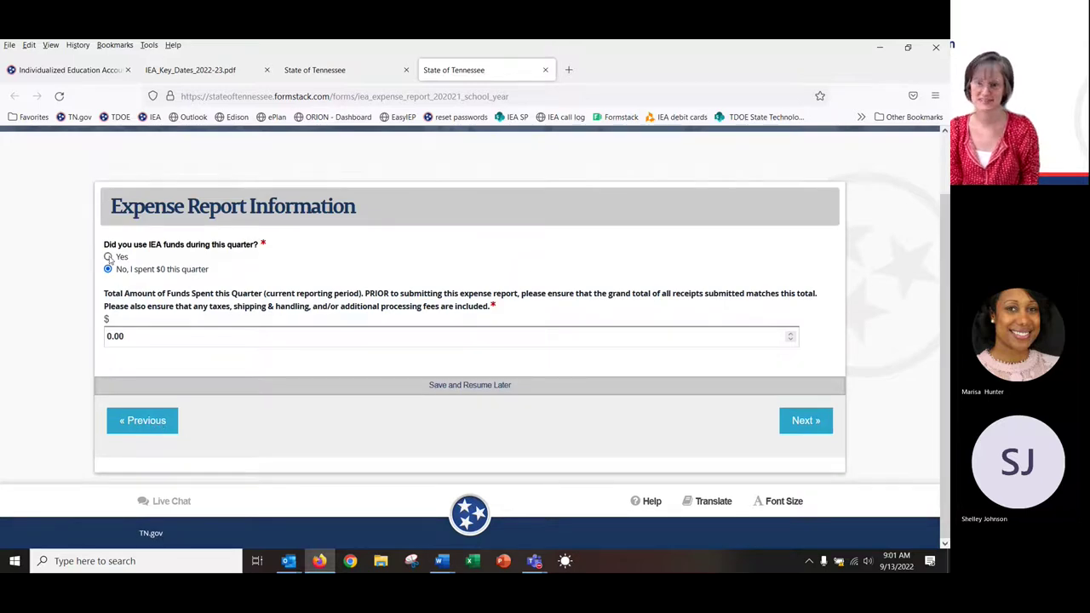
Report that IEA funds were used this quarter, enter a total spent of 2000.00, and continue to the private school tuition page
{"action": "left_click", "coordinate": [109, 257]}
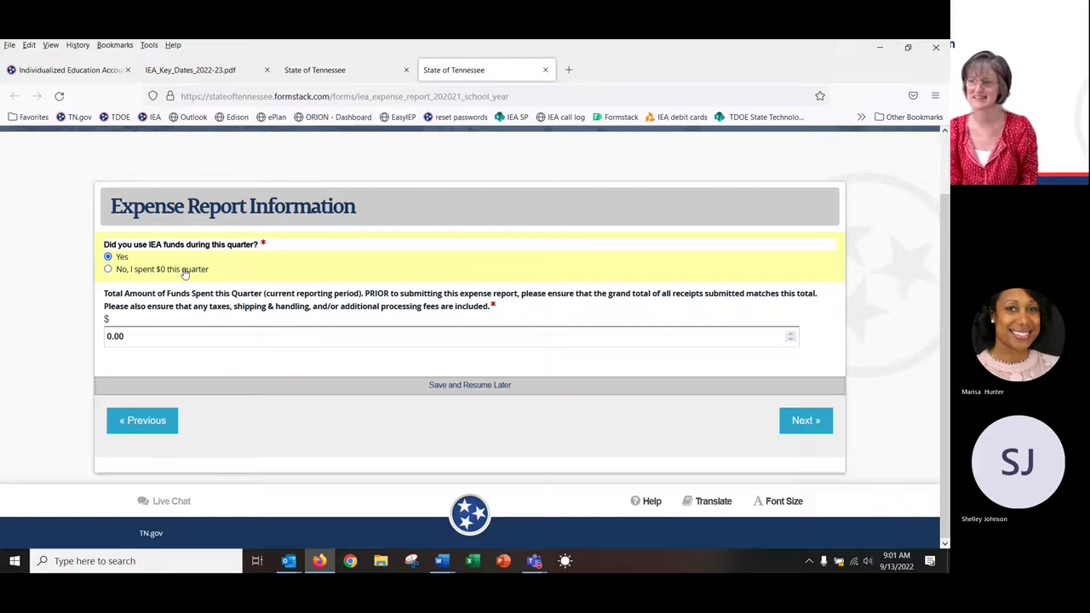
{"action": "left_click_drag", "start_coordinate": [136, 338], "coordinate": [85, 335]}
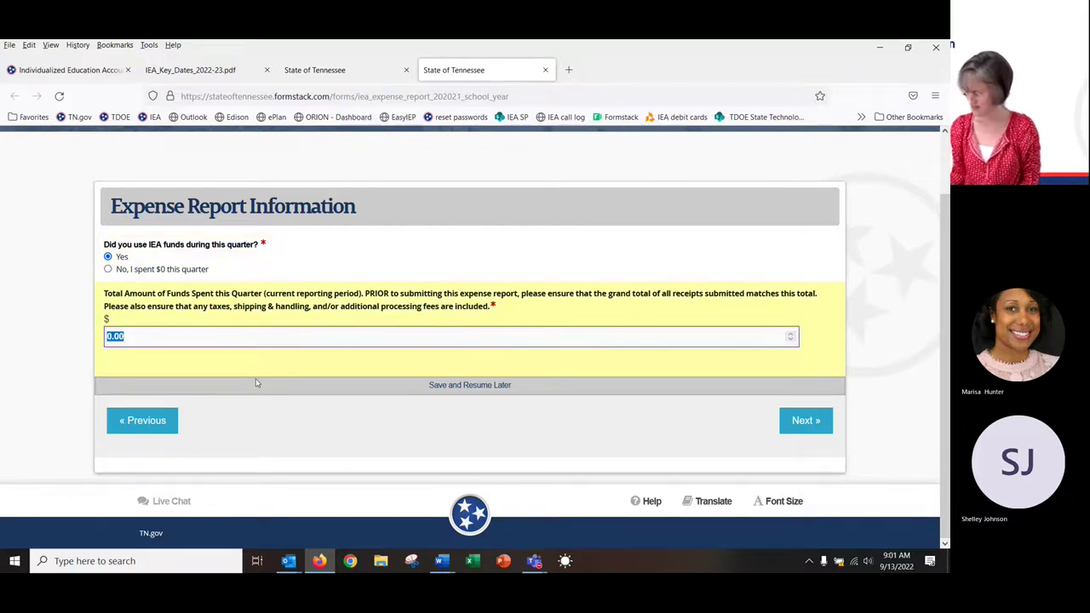
{"action": "type", "text": "2000.00"}
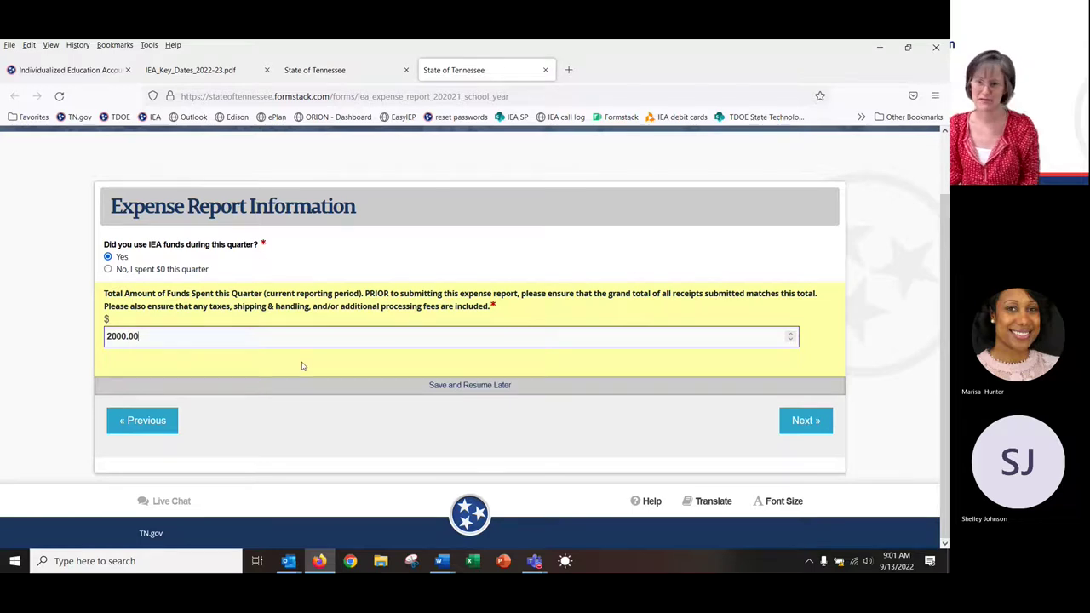
{"action": "left_click", "coordinate": [800, 426]}
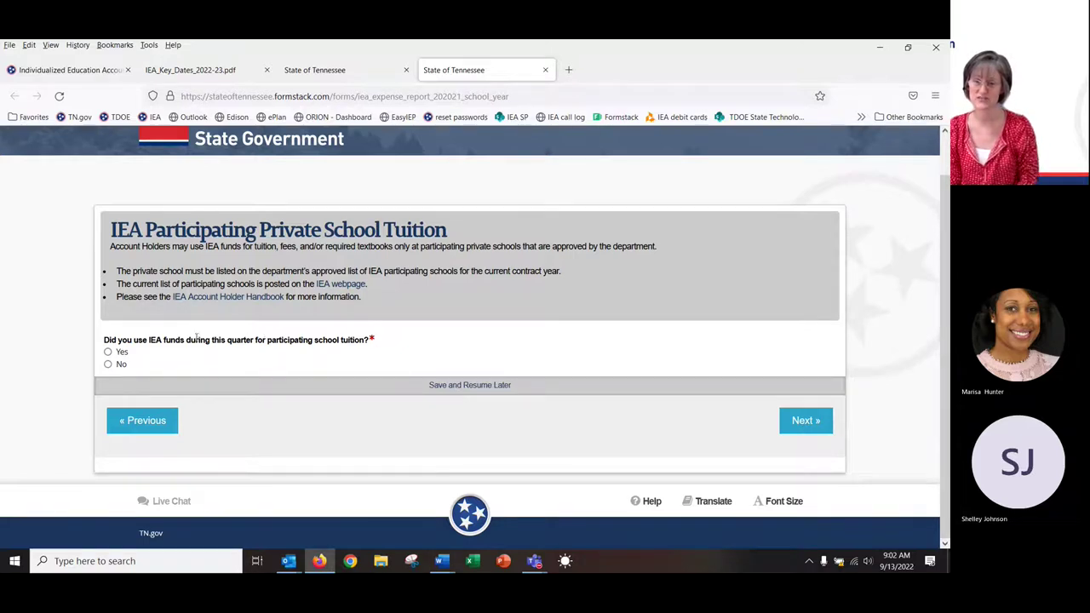
Answer Yes to using IEA funds for participating school tuition, review the school list, and keep Academy for Academic Excellence
{"action": "left_click", "coordinate": [108, 352]}
{"action": "scroll", "coordinate": [374, 424], "scroll_direction": "down", "scroll_amount": 1}
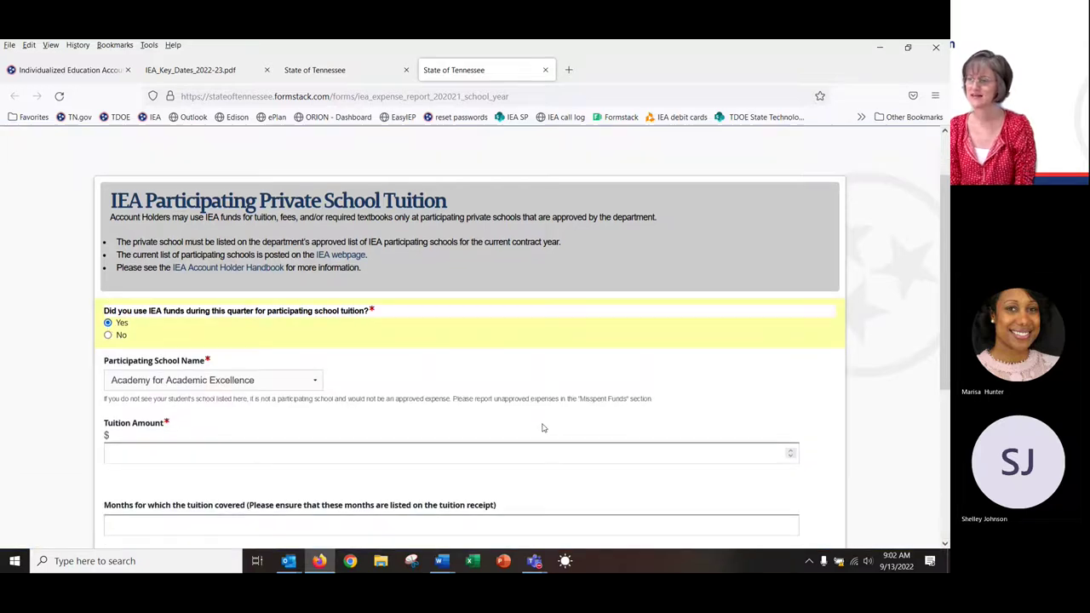
{"action": "left_click", "coordinate": [294, 344]}
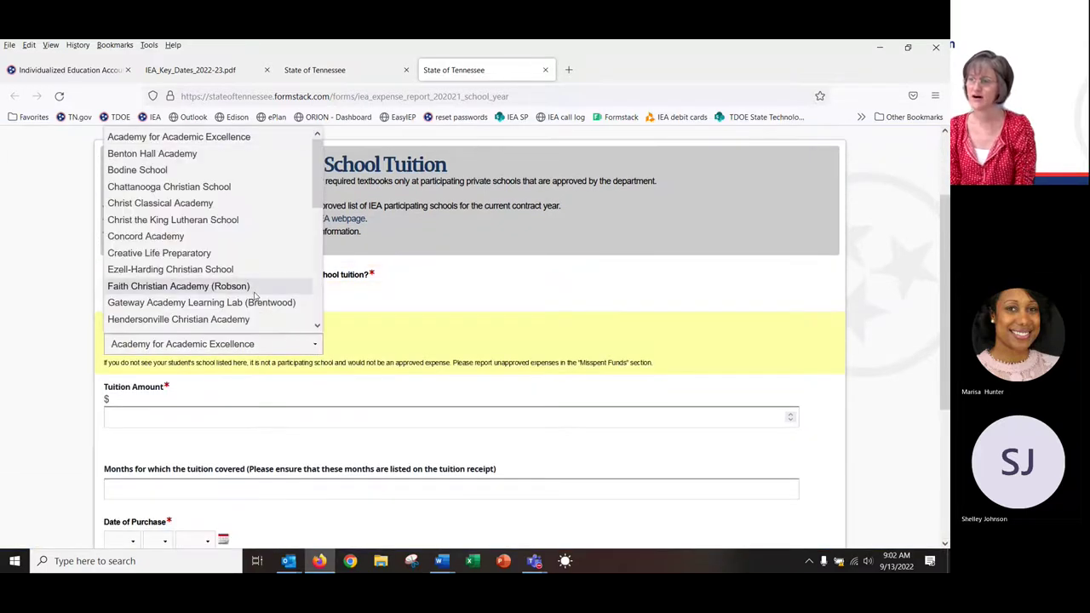
{"action": "scroll", "coordinate": [253, 296], "scroll_direction": "down", "scroll_amount": 7}
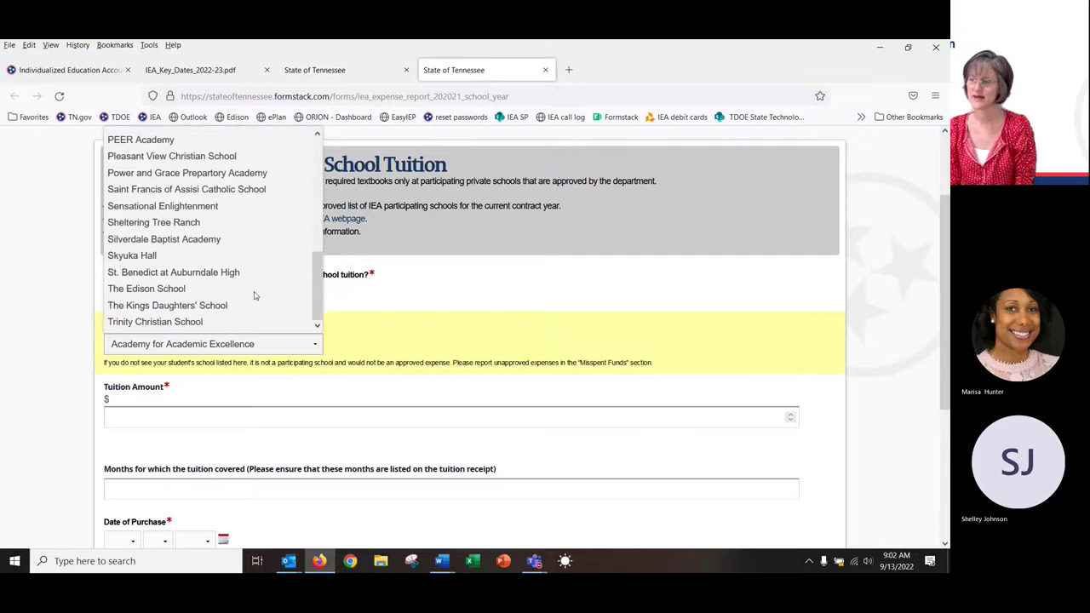
{"action": "scroll", "coordinate": [253, 296], "scroll_direction": "up", "scroll_amount": 8}
{"action": "scroll", "coordinate": [205, 315], "scroll_direction": "down", "scroll_amount": 1}
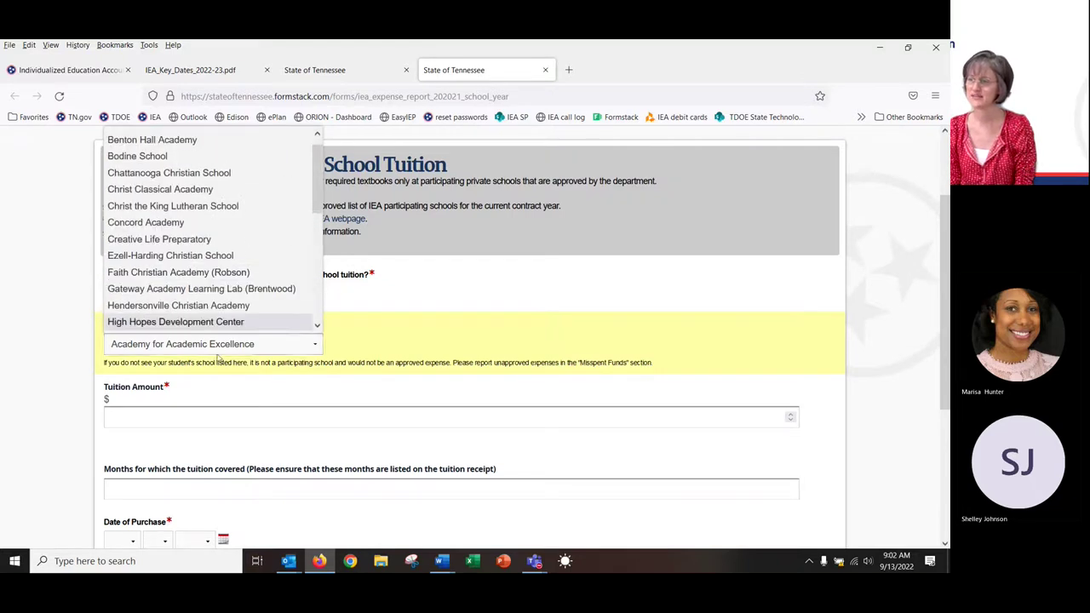
{"action": "left_click", "coordinate": [220, 349]}
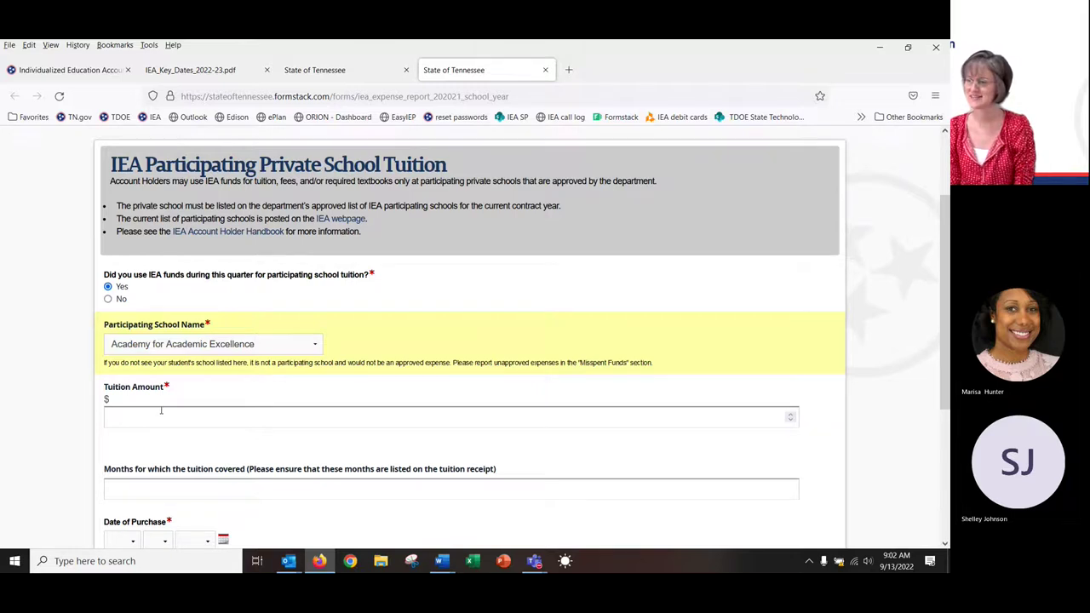
Enter 200.00 as the tuition amount and step it down to 197.00
{"action": "left_click", "coordinate": [190, 425]}
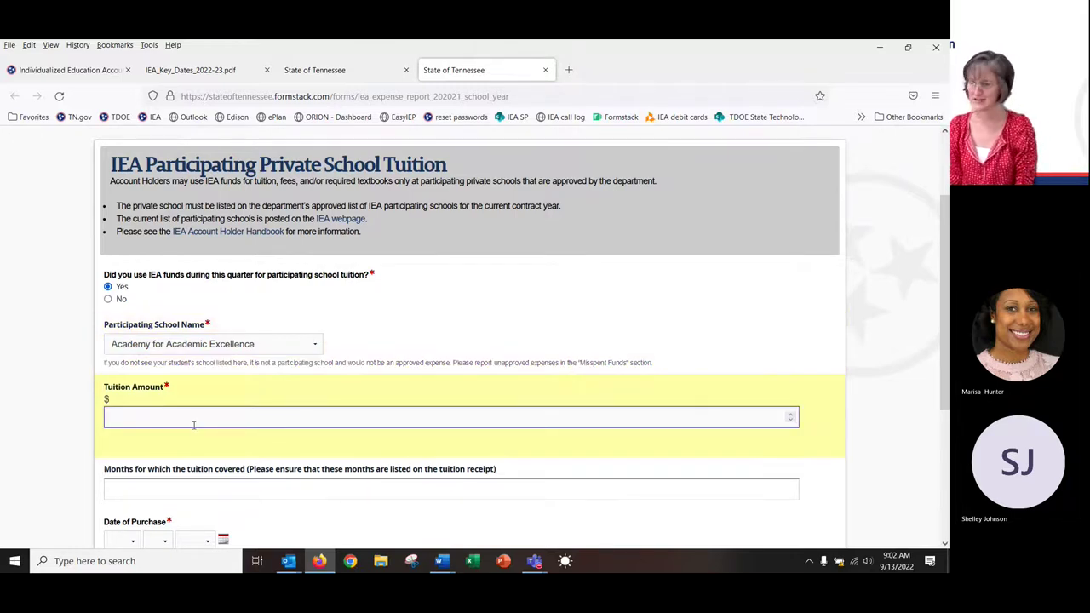
{"action": "type", "text": "200."}
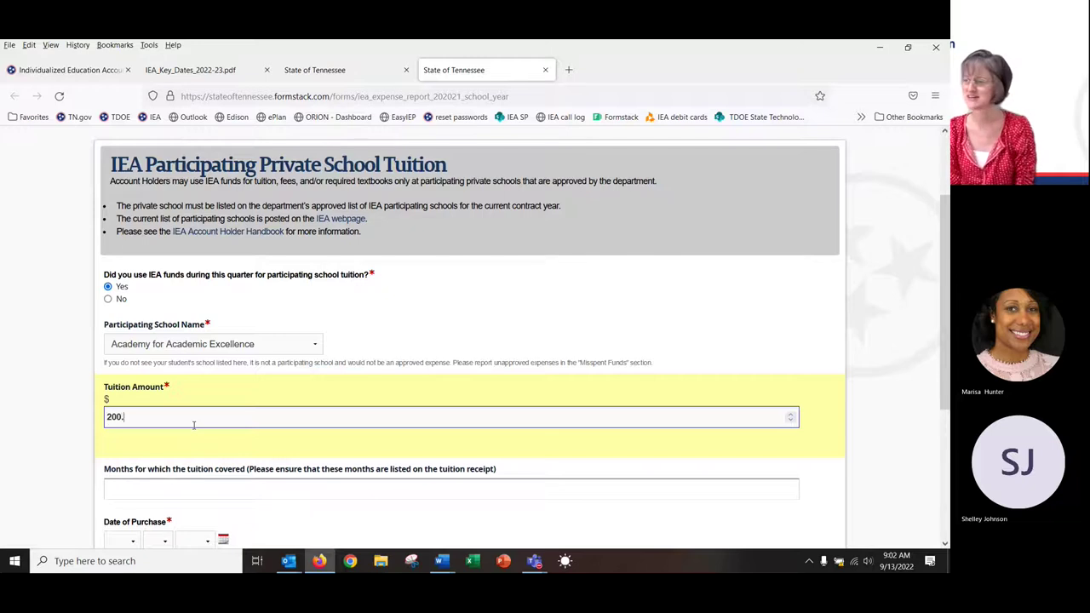
{"action": "type", "text": "00"}
{"action": "key", "text": "Down"}
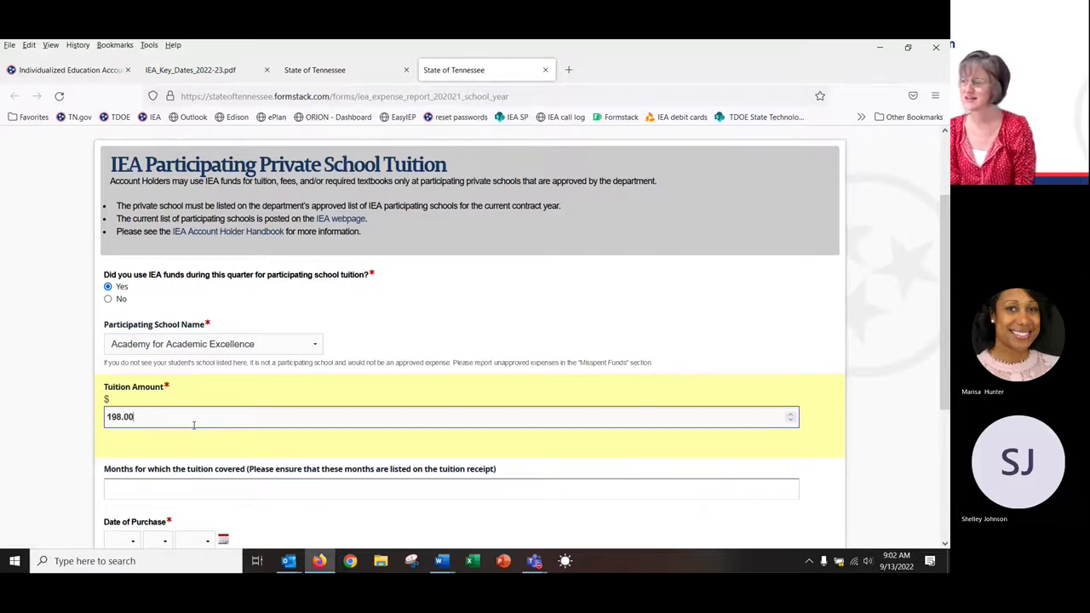
{"action": "key", "text": "Down"}
Enter "Sept." as the months covered by the tuition and set the date of purchase to September 1, 2022
{"action": "scroll", "coordinate": [170, 401], "scroll_direction": "down", "scroll_amount": 3}
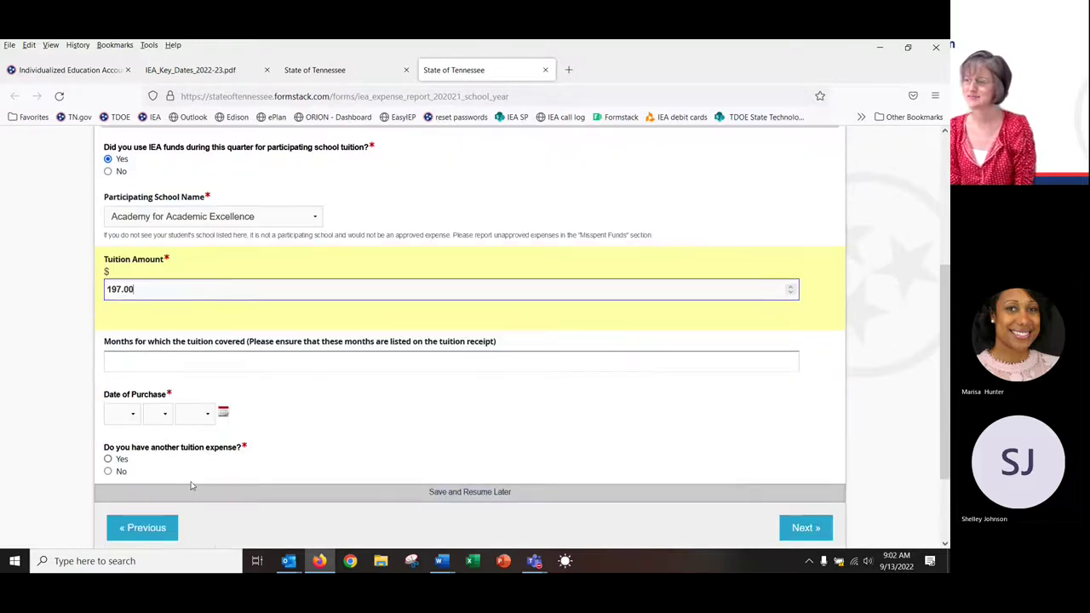
{"action": "left_click", "coordinate": [156, 360]}
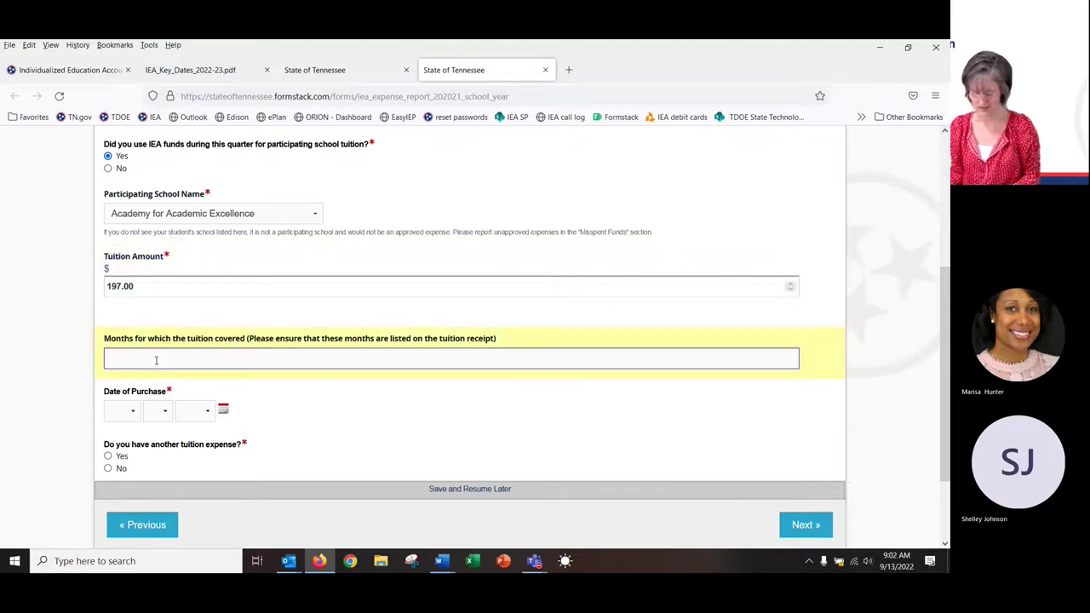
{"action": "type", "text": "Sept."}
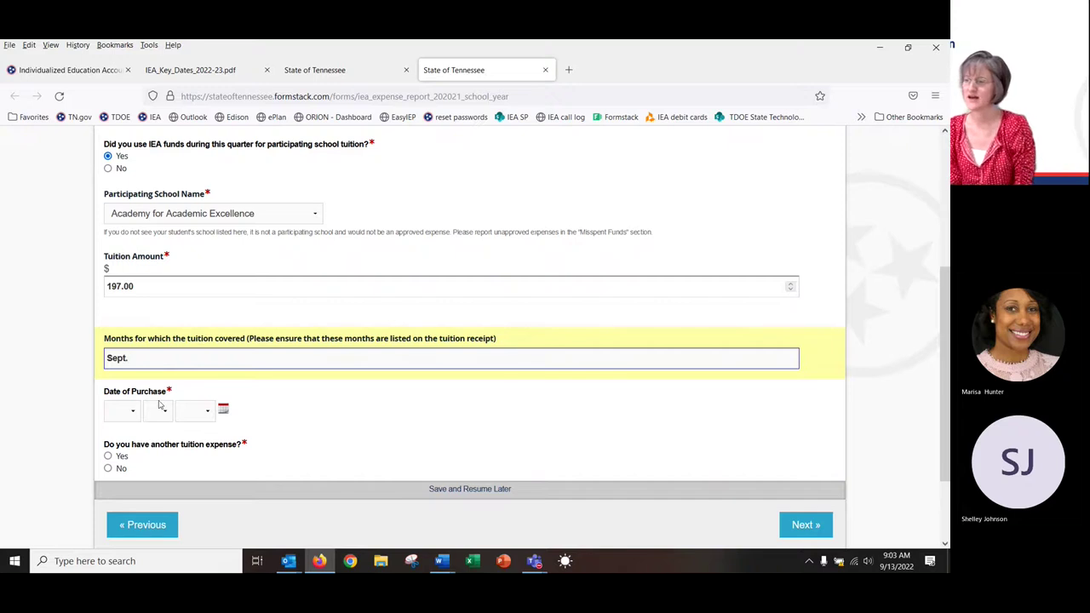
{"action": "left_click", "coordinate": [221, 410]}
{"action": "left_click", "coordinate": [221, 409]}
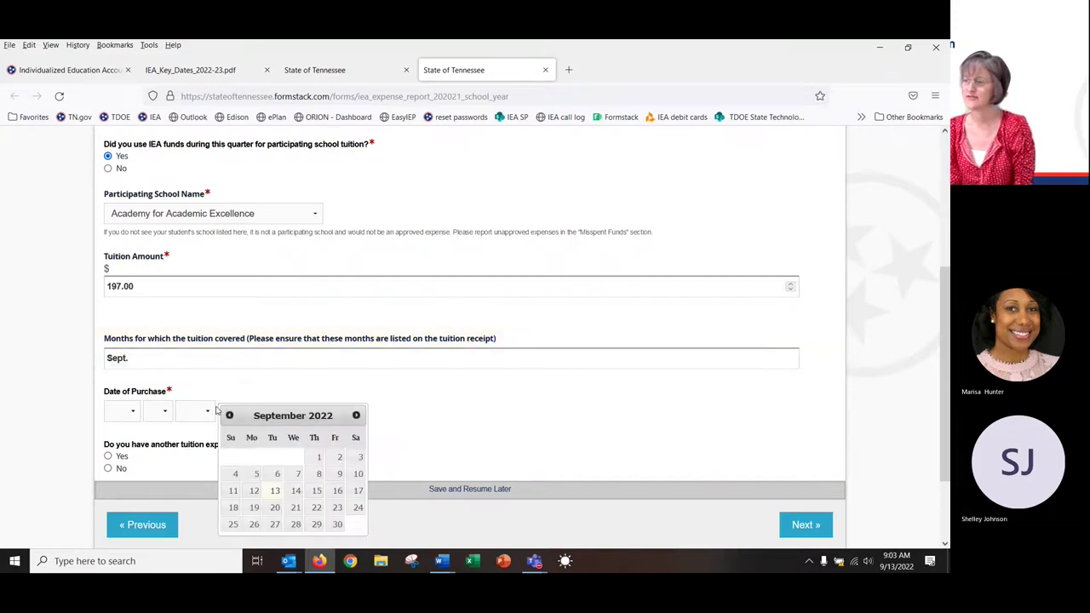
{"action": "left_click", "coordinate": [316, 459]}
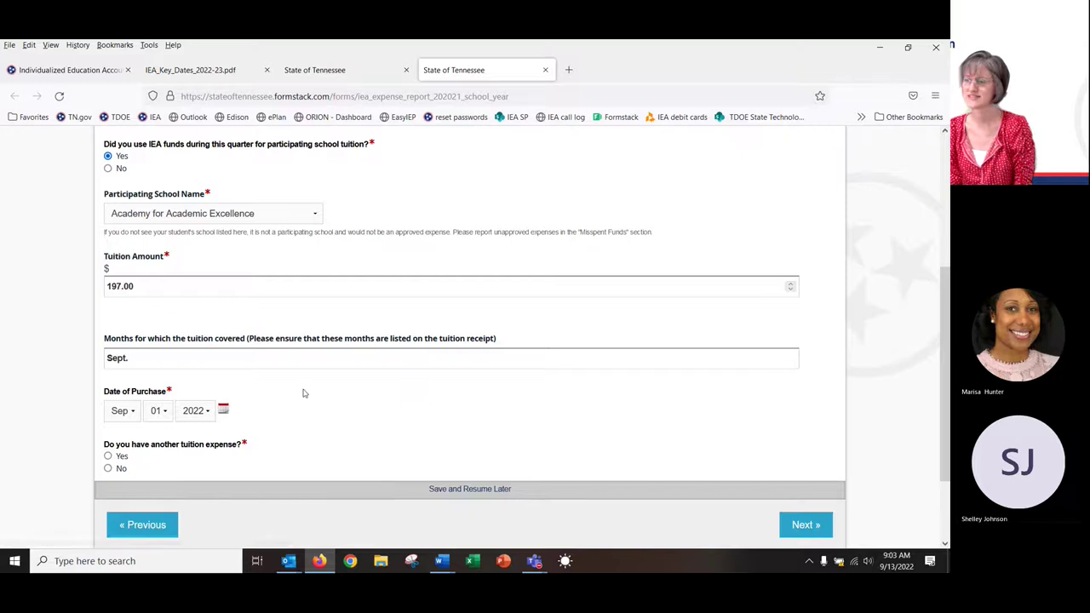
{"action": "scroll", "coordinate": [369, 405], "scroll_direction": "down", "scroll_amount": 1}
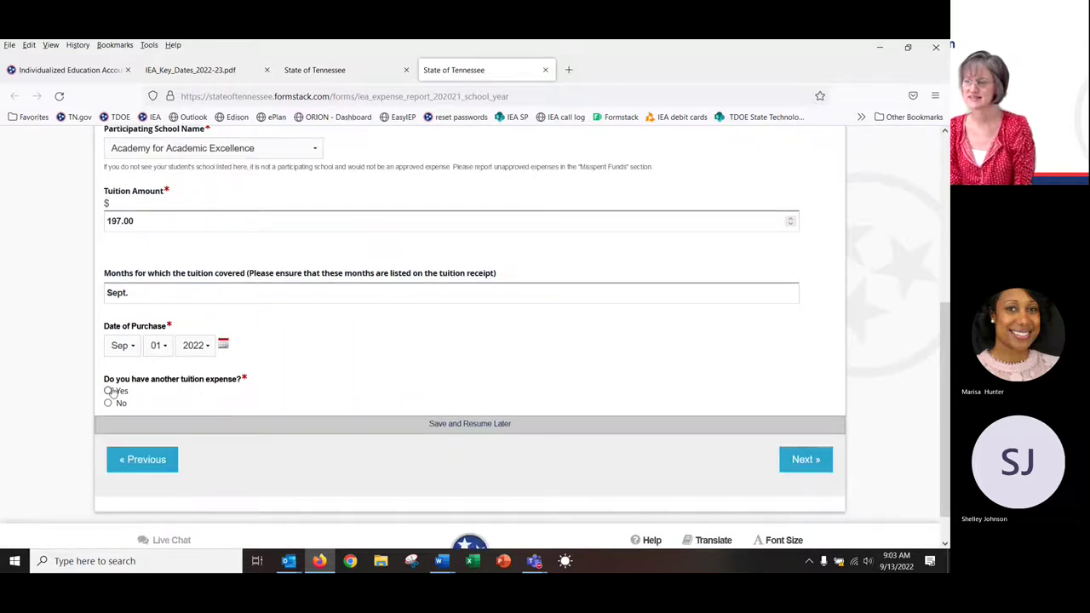
Preview the fields for another tuition expense by answering Yes, and change the answer to No
{"action": "left_click", "coordinate": [108, 392]}
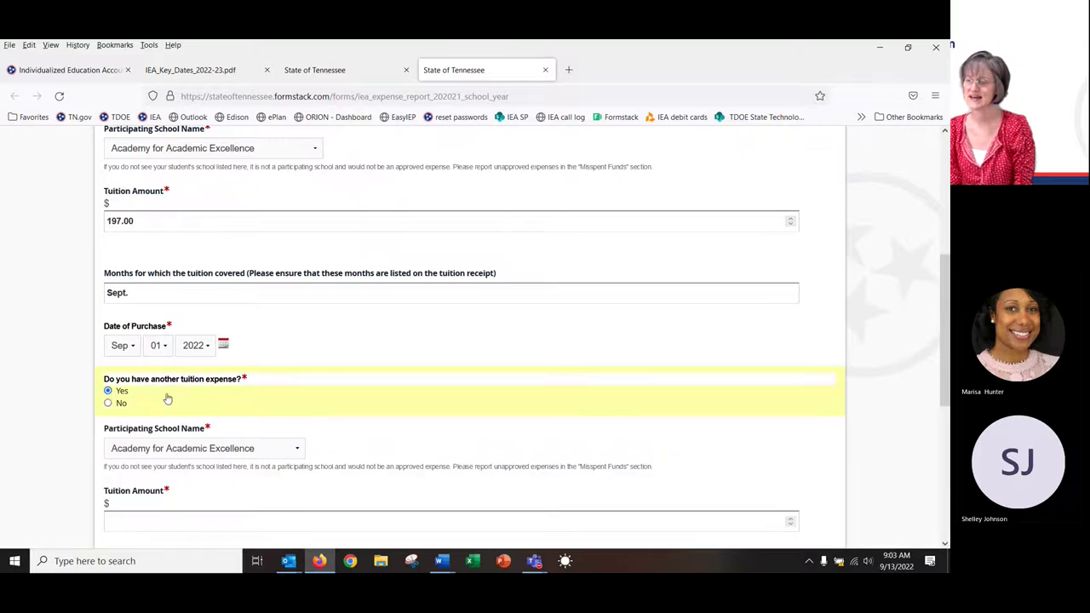
{"action": "scroll", "coordinate": [167, 397], "scroll_direction": "down", "scroll_amount": 1}
{"action": "scroll", "coordinate": [168, 398], "scroll_direction": "down", "scroll_amount": 3}
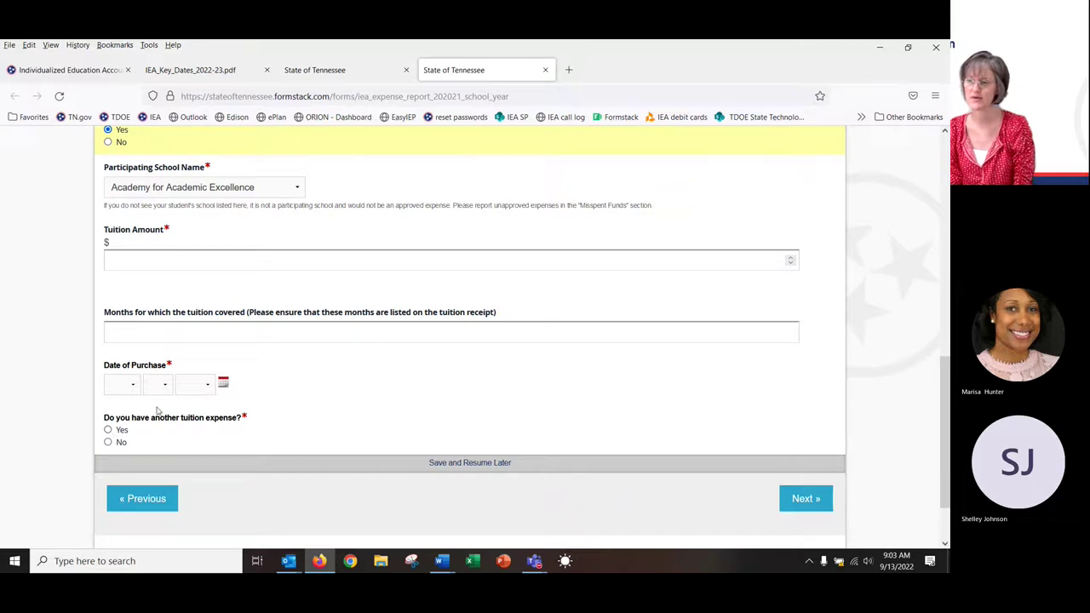
{"action": "scroll", "coordinate": [237, 384], "scroll_direction": "down", "scroll_amount": 1}
{"action": "scroll", "coordinate": [237, 383], "scroll_direction": "up", "scroll_amount": 3}
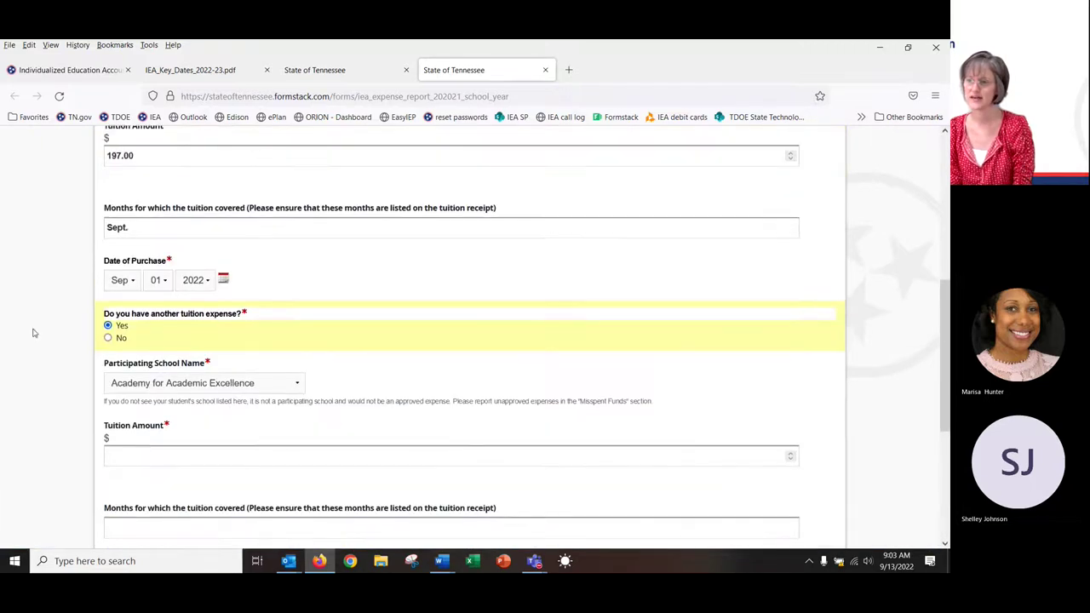
{"action": "left_click", "coordinate": [107, 338]}
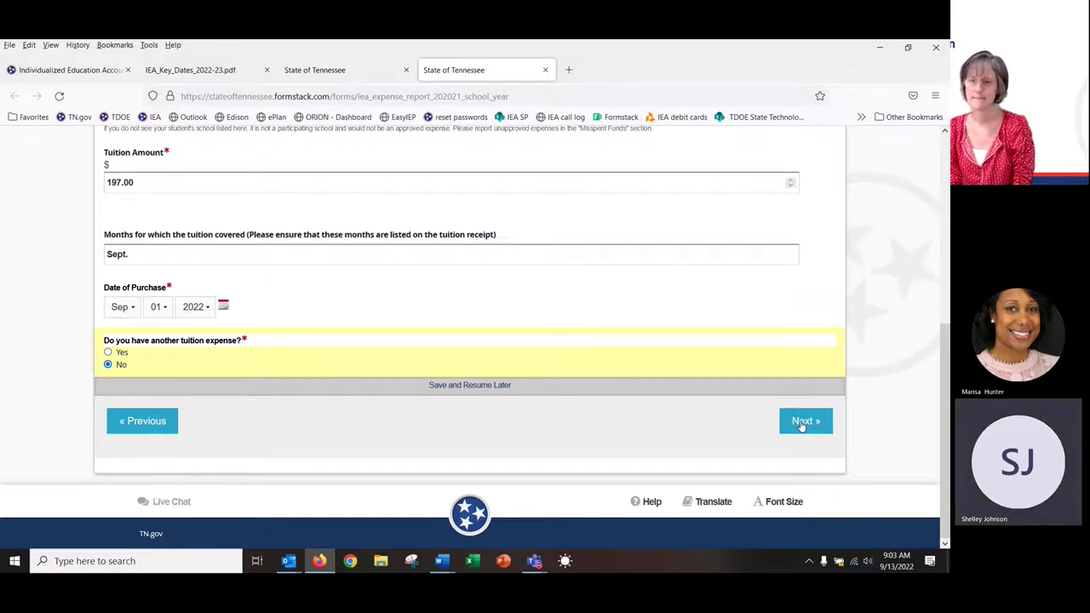
Set the tuition amount for Academy for Academic Excellence to 200.00
{"action": "scroll", "coordinate": [669, 407], "scroll_direction": "up", "scroll_amount": 3}
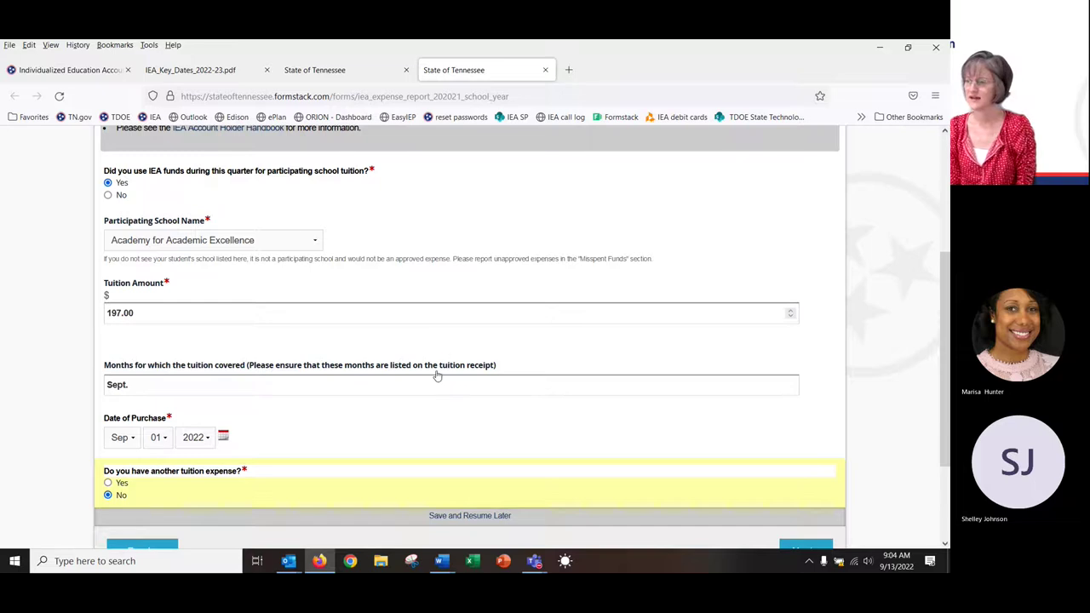
{"action": "scroll", "coordinate": [436, 375], "scroll_direction": "down", "scroll_amount": 1}
{"action": "scroll", "coordinate": [436, 375], "scroll_direction": "up", "scroll_amount": 2}
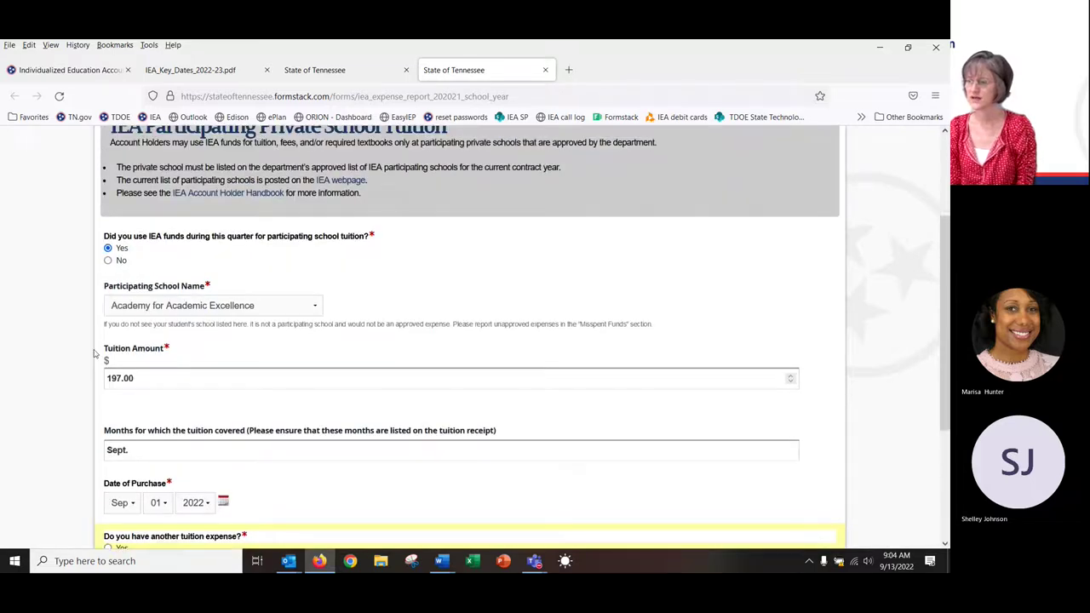
{"action": "left_click_drag", "start_coordinate": [144, 378], "coordinate": [107, 378]}
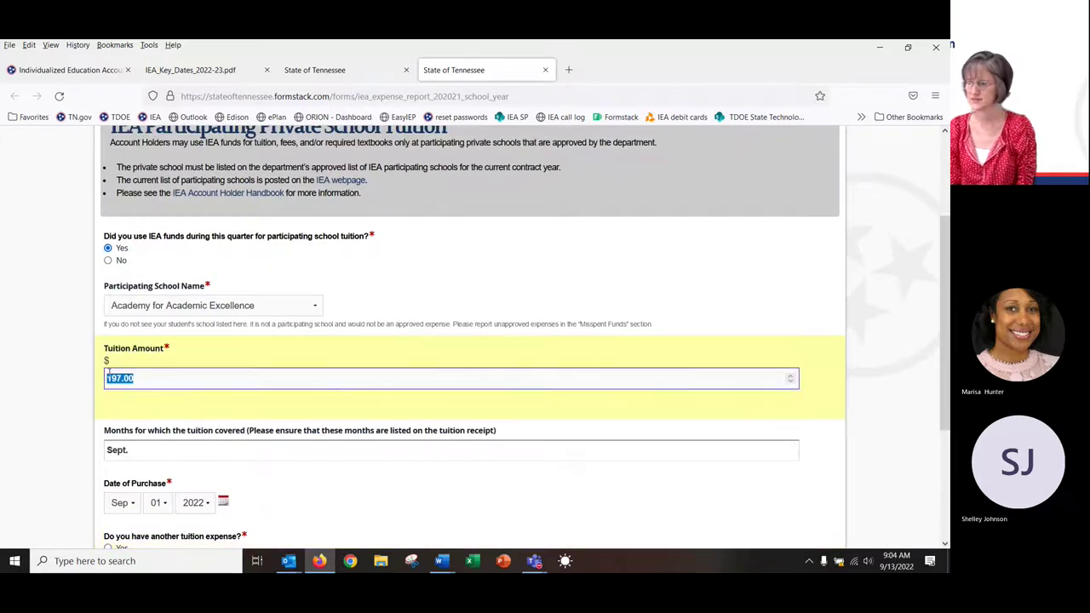
{"action": "type", "text": "1200."}
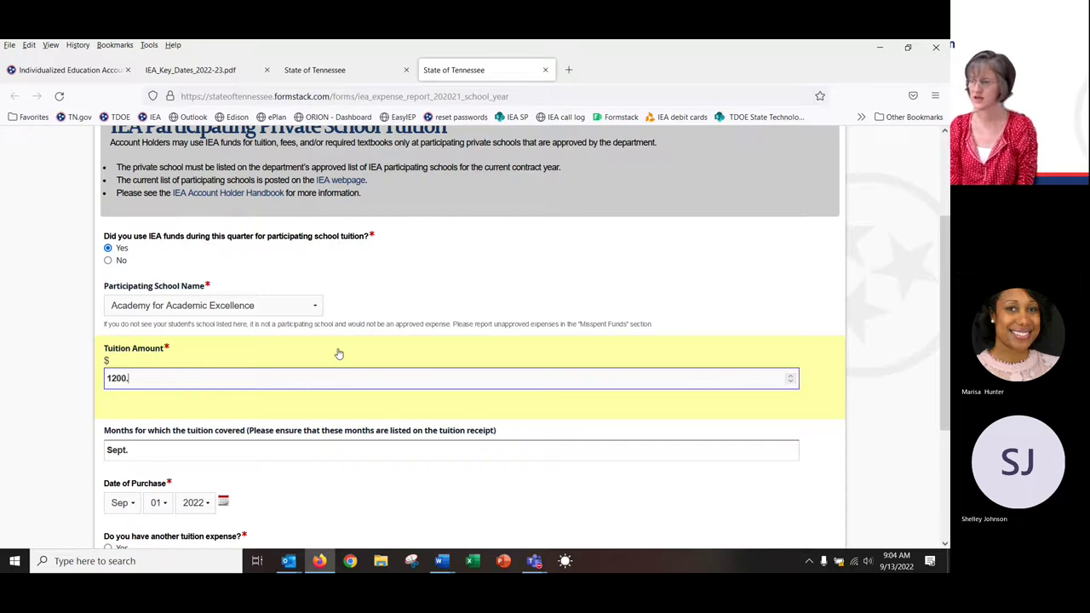
{"action": "key", "text": "BackSpace"}
{"action": "key", "text": "BackSpace"}
{"action": "type", "text": "2"}
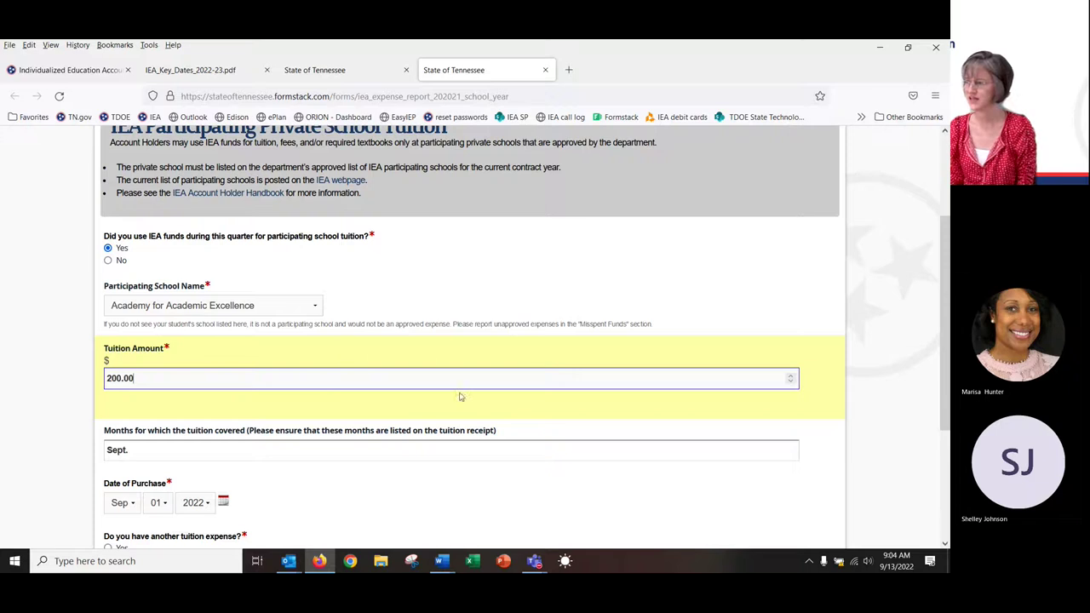
{"action": "scroll", "coordinate": [419, 378], "scroll_direction": "down", "scroll_amount": 1}
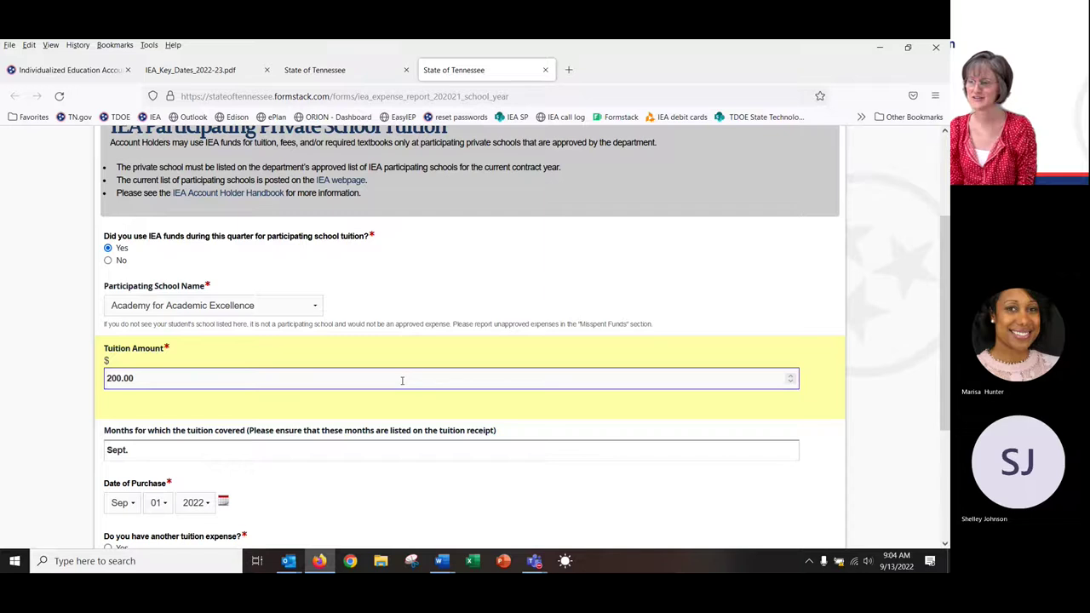
{"action": "mouse_move", "coordinate": [320, 560]}
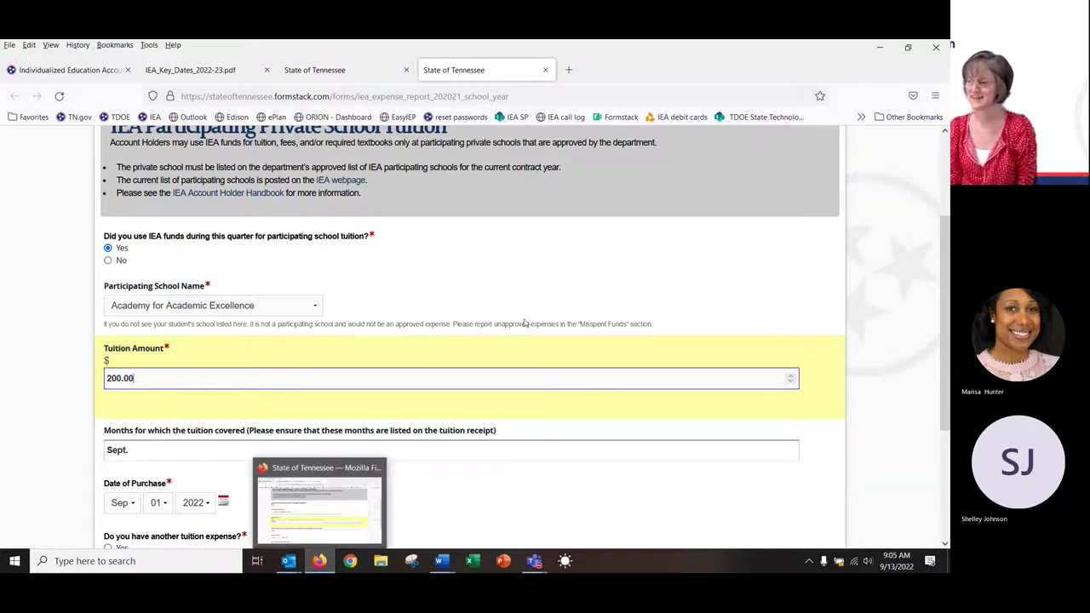
{"action": "scroll", "coordinate": [486, 372], "scroll_direction": "up", "scroll_amount": 1}
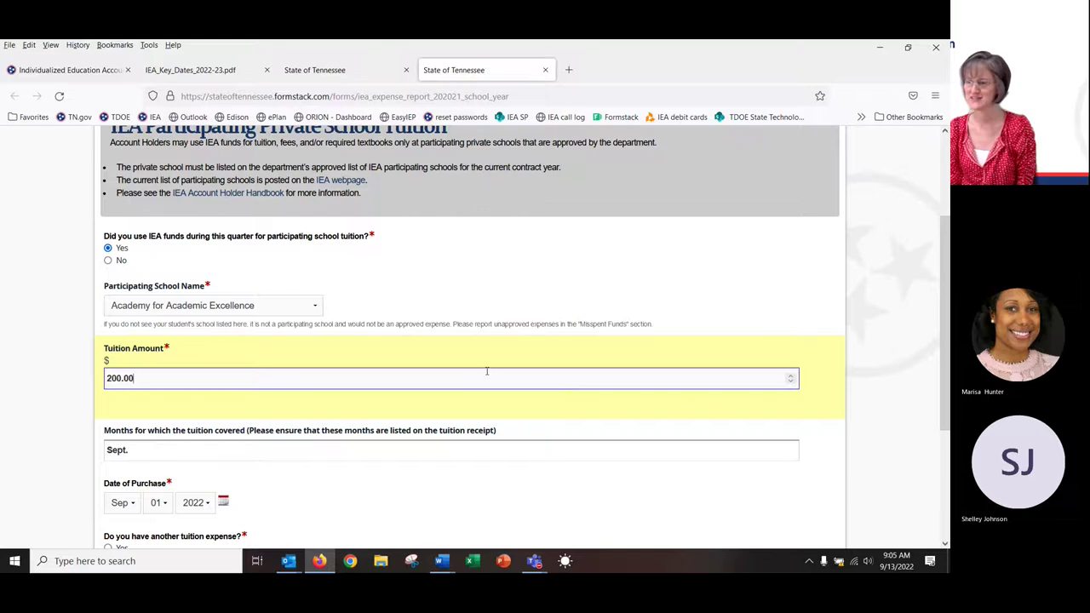
{"action": "left_click", "coordinate": [578, 407]}
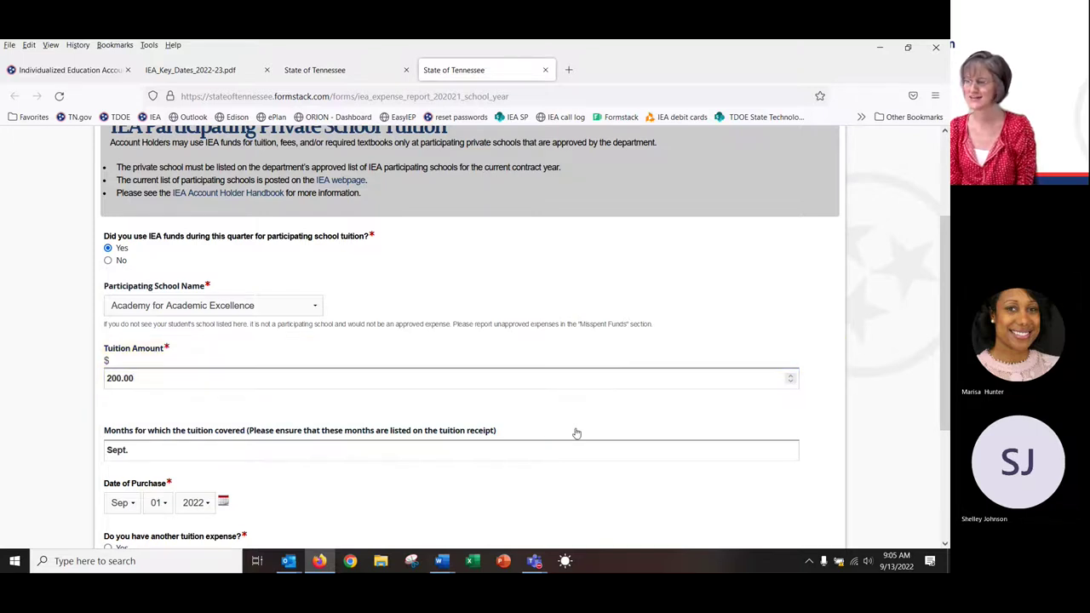
Continue to the Participating Private School Fees page, answer Yes to using IEA funds for school fees, and review the resulting fields
{"action": "scroll", "coordinate": [577, 433], "scroll_direction": "down", "scroll_amount": 1}
{"action": "scroll", "coordinate": [575, 433], "scroll_direction": "down", "scroll_amount": 2}
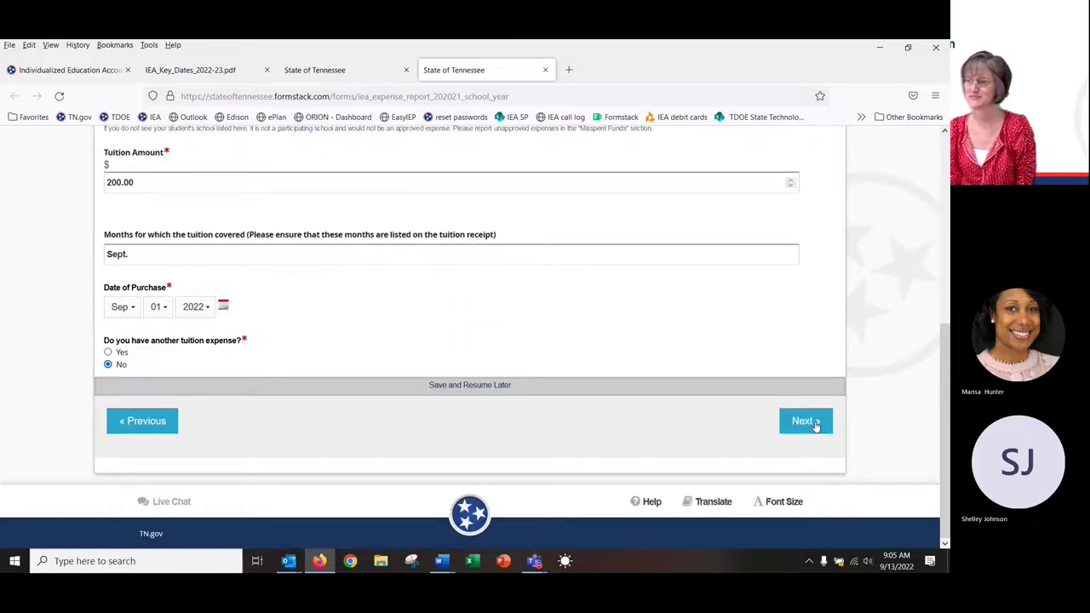
{"action": "left_click", "coordinate": [815, 423]}
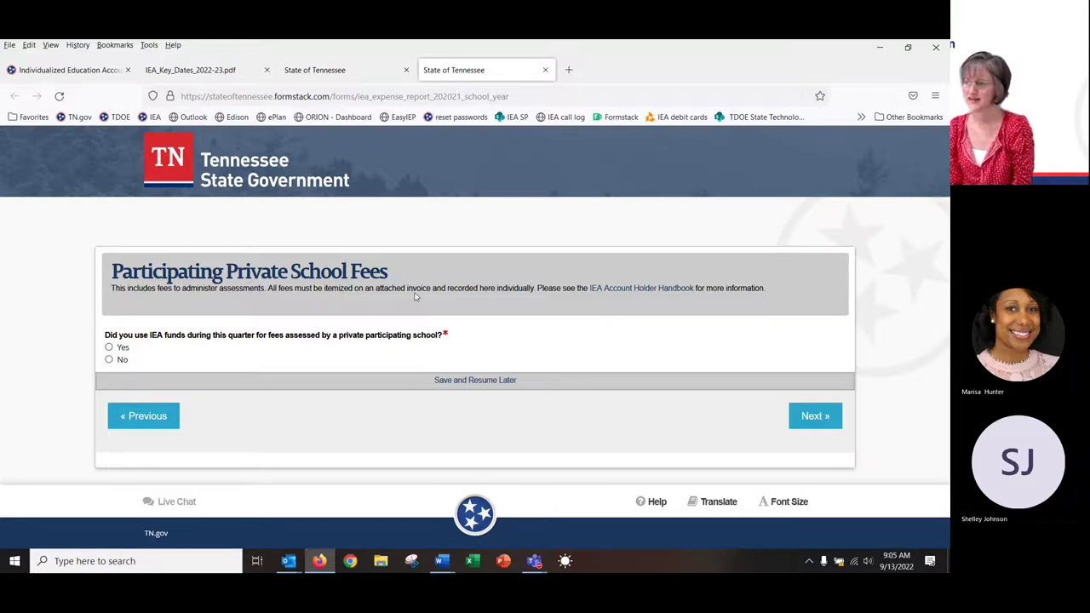
{"action": "left_click", "coordinate": [108, 347]}
{"action": "scroll", "coordinate": [282, 353], "scroll_direction": "down", "scroll_amount": 3}
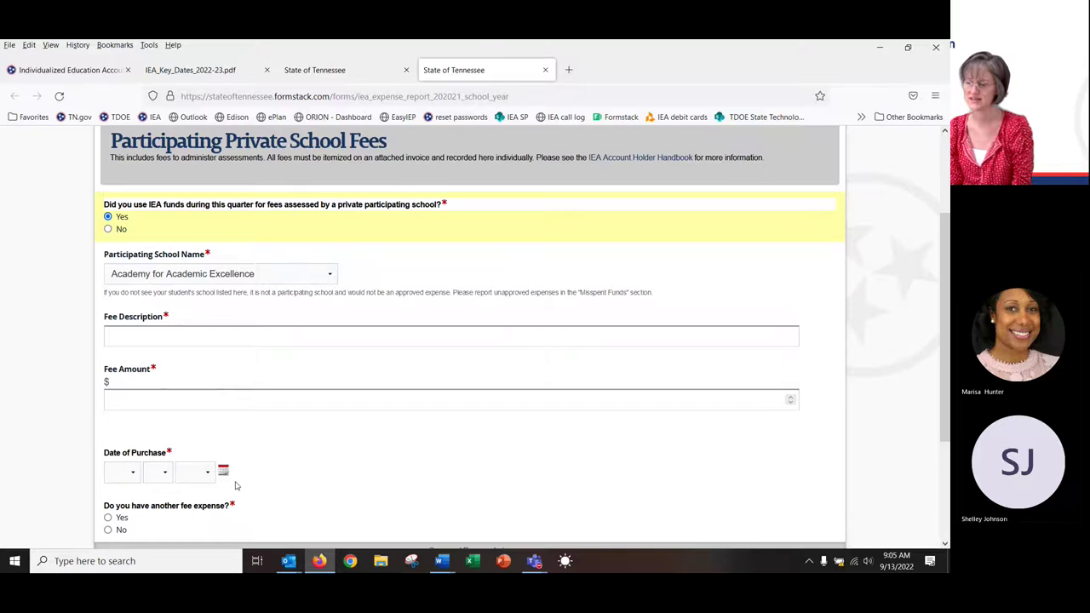
{"action": "scroll", "coordinate": [241, 469], "scroll_direction": "down", "scroll_amount": 1}
{"action": "scroll", "coordinate": [196, 482], "scroll_direction": "down", "scroll_amount": 1}
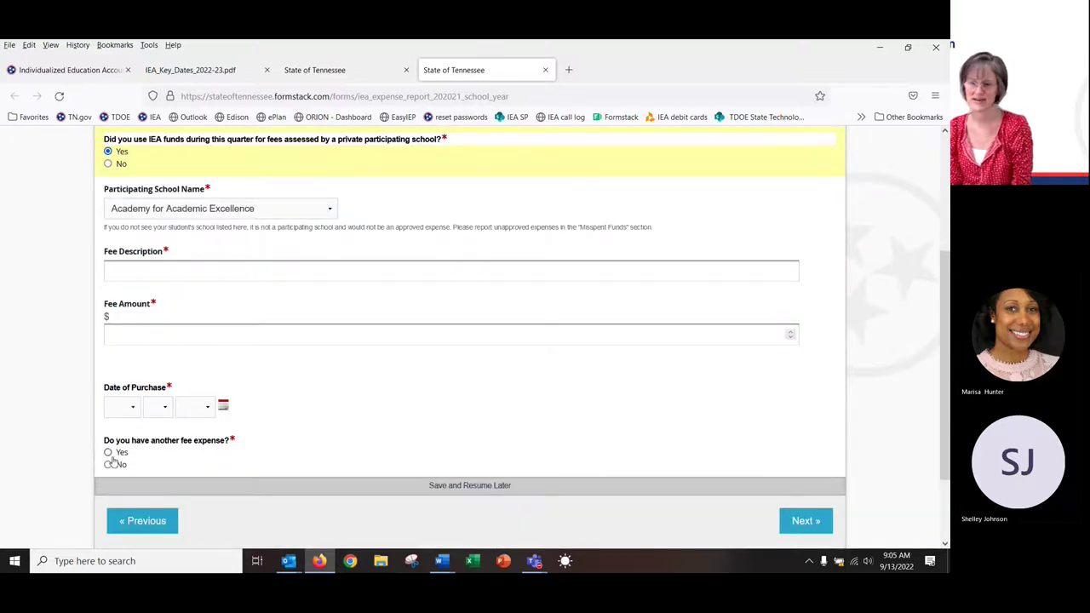
Change the private school fees answer to No and continue to the required textbooks page
{"action": "scroll", "coordinate": [119, 460], "scroll_direction": "up", "scroll_amount": 1}
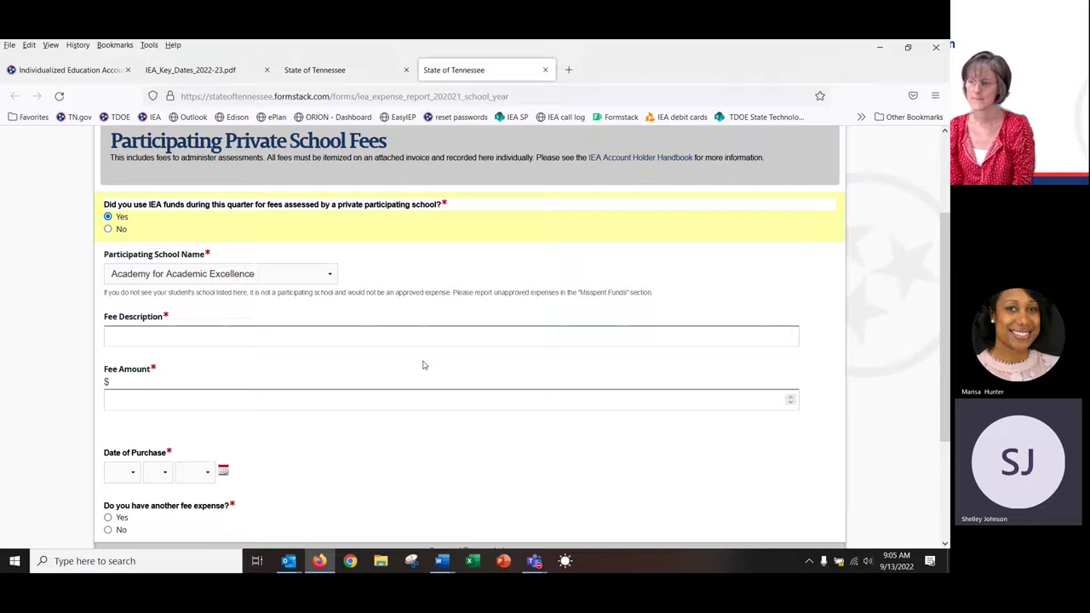
{"action": "scroll", "coordinate": [424, 365], "scroll_direction": "down", "scroll_amount": 1}
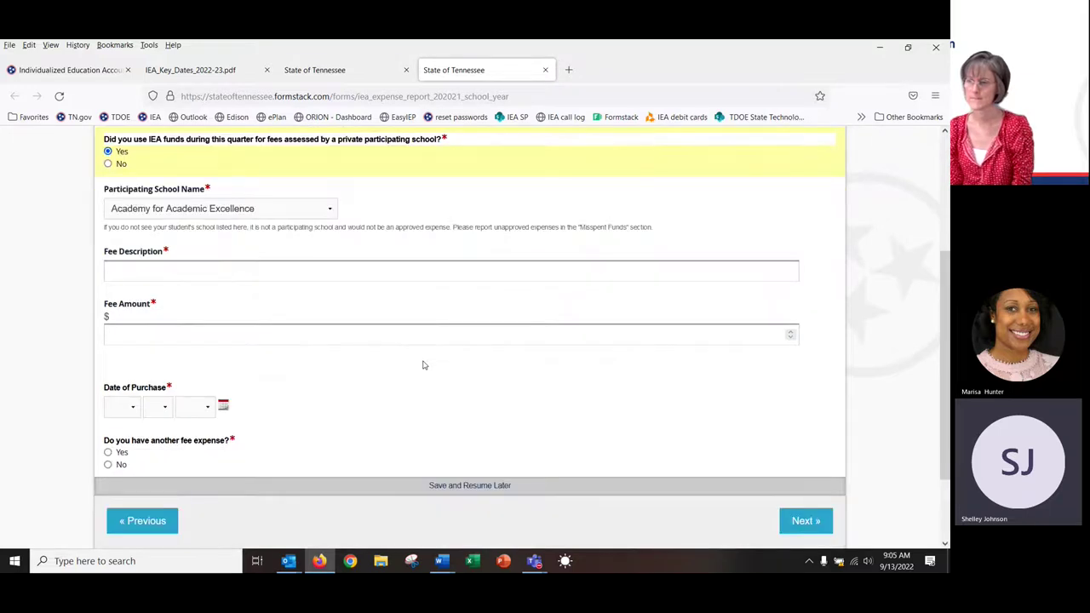
{"action": "scroll", "coordinate": [423, 365], "scroll_direction": "up", "scroll_amount": 1}
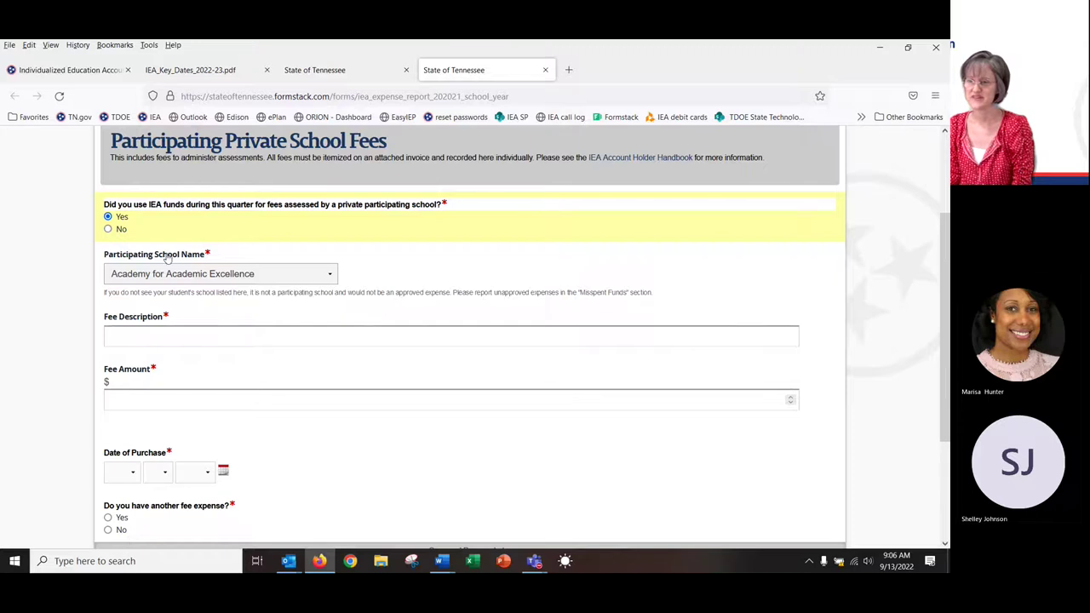
{"action": "left_click", "coordinate": [107, 229]}
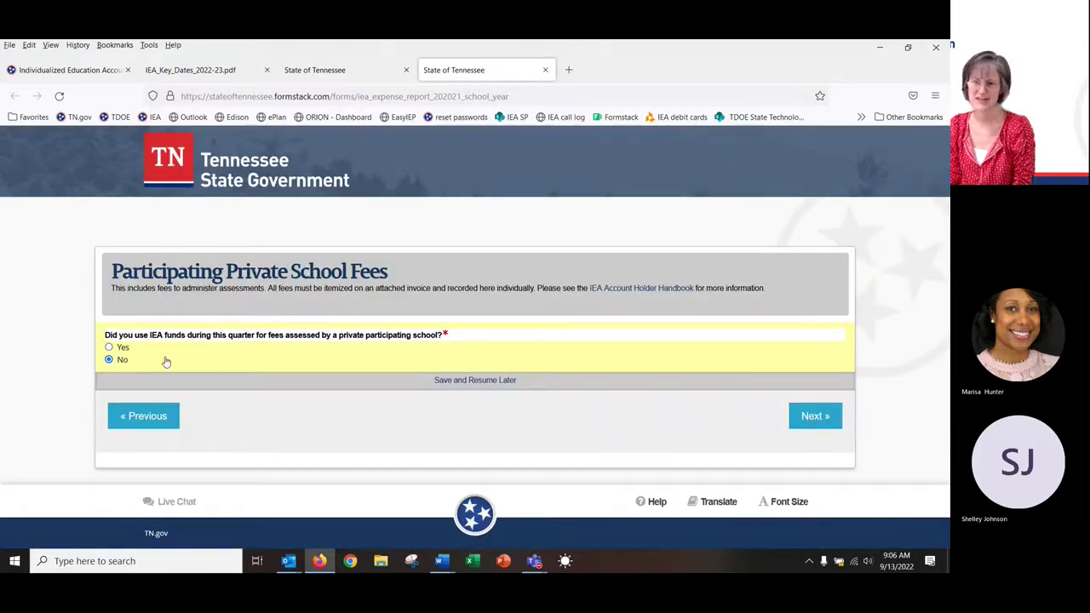
{"action": "left_click", "coordinate": [815, 422]}
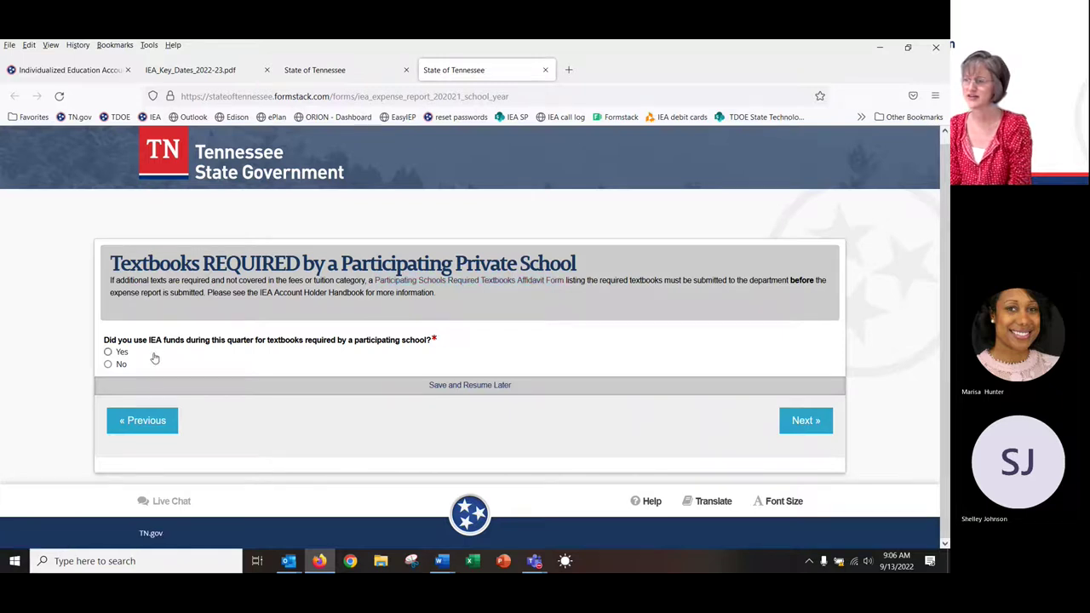
Preview the required textbook fields by answering Yes, including the affidavit submission date, and switch the answer back to No
{"action": "left_click", "coordinate": [108, 353]}
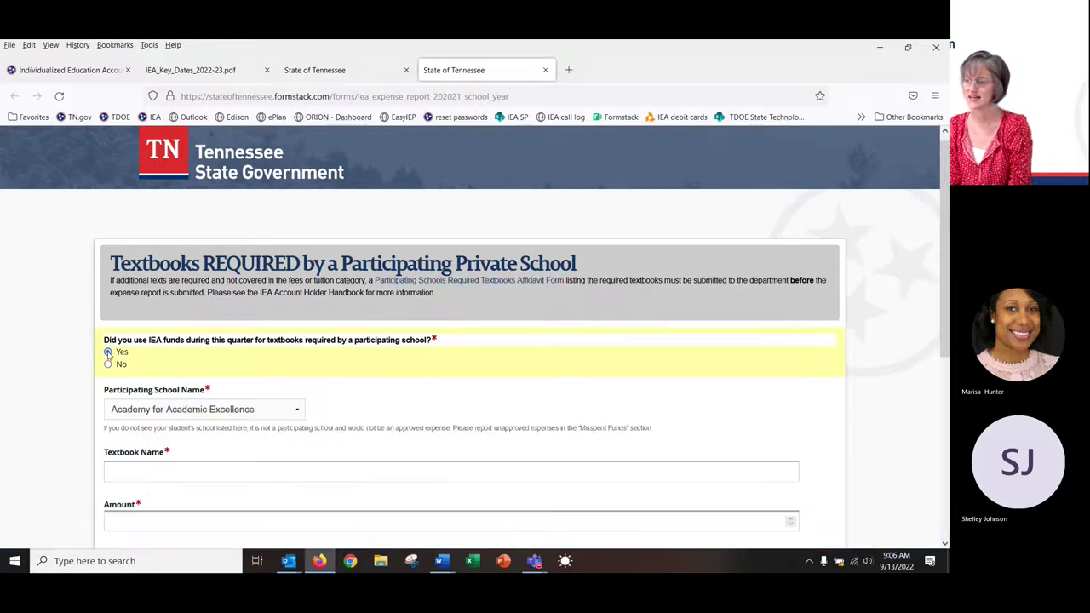
{"action": "scroll", "coordinate": [423, 397], "scroll_direction": "down", "scroll_amount": 3}
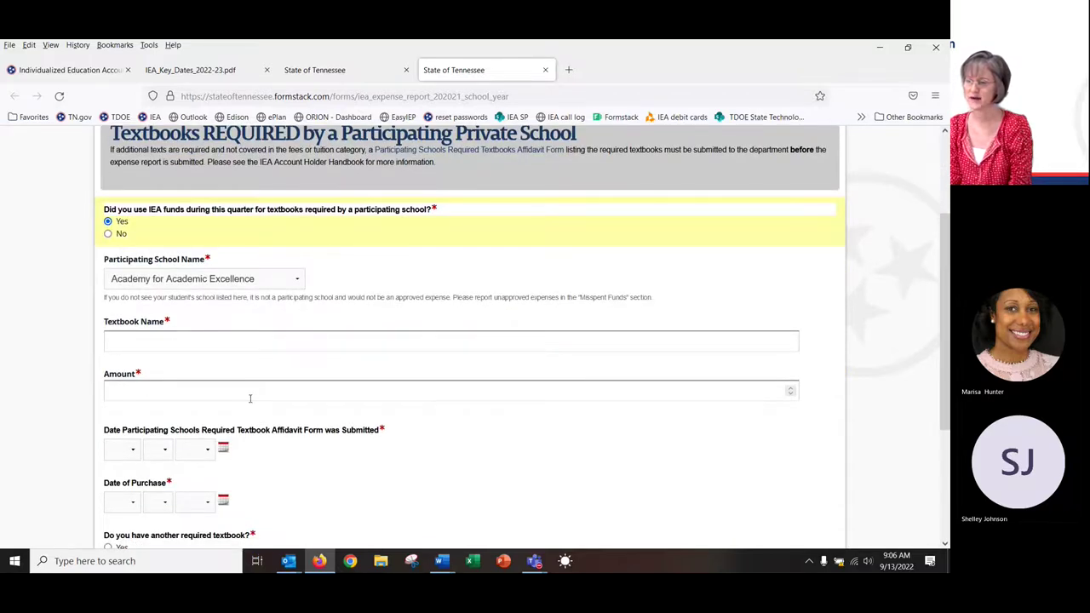
{"action": "scroll", "coordinate": [247, 398], "scroll_direction": "down", "scroll_amount": 2}
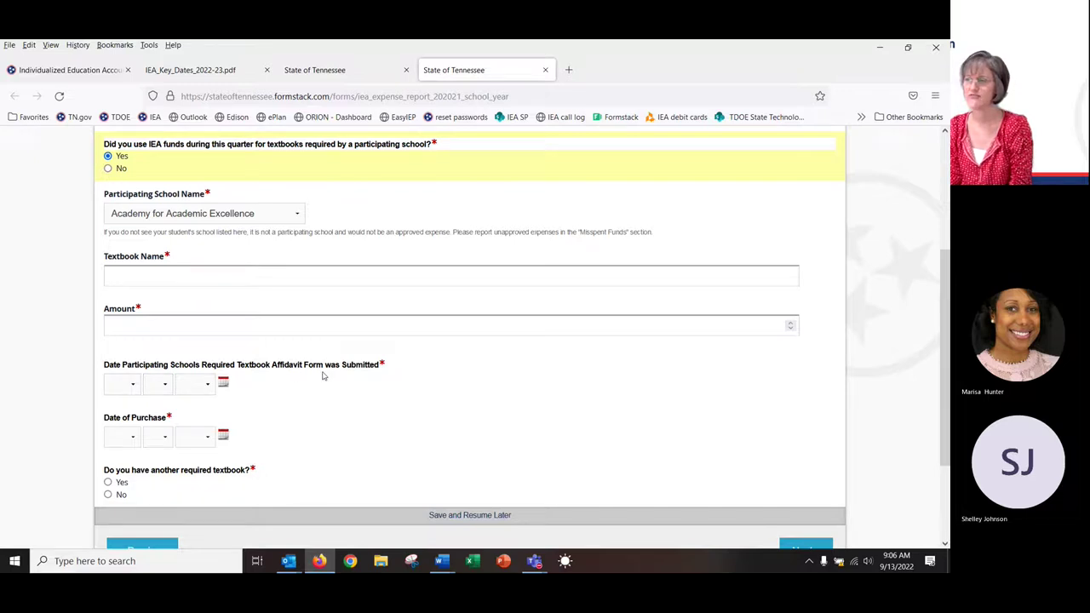
{"action": "scroll", "coordinate": [402, 250], "scroll_direction": "up", "scroll_amount": 2}
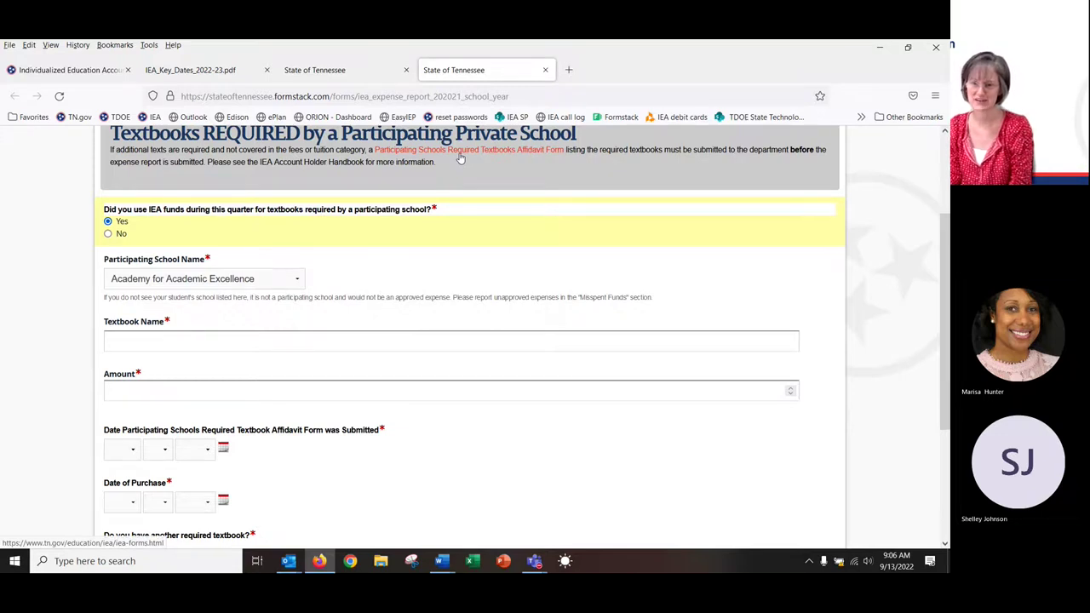
{"action": "scroll", "coordinate": [448, 321], "scroll_direction": "down", "scroll_amount": 2}
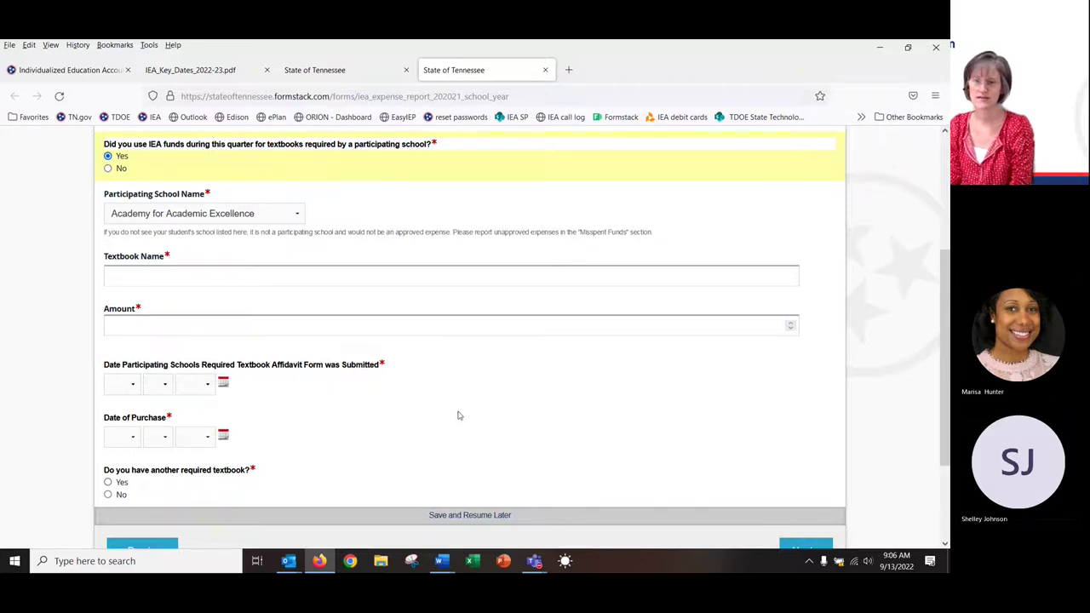
{"action": "scroll", "coordinate": [456, 413], "scroll_direction": "up", "scroll_amount": 3}
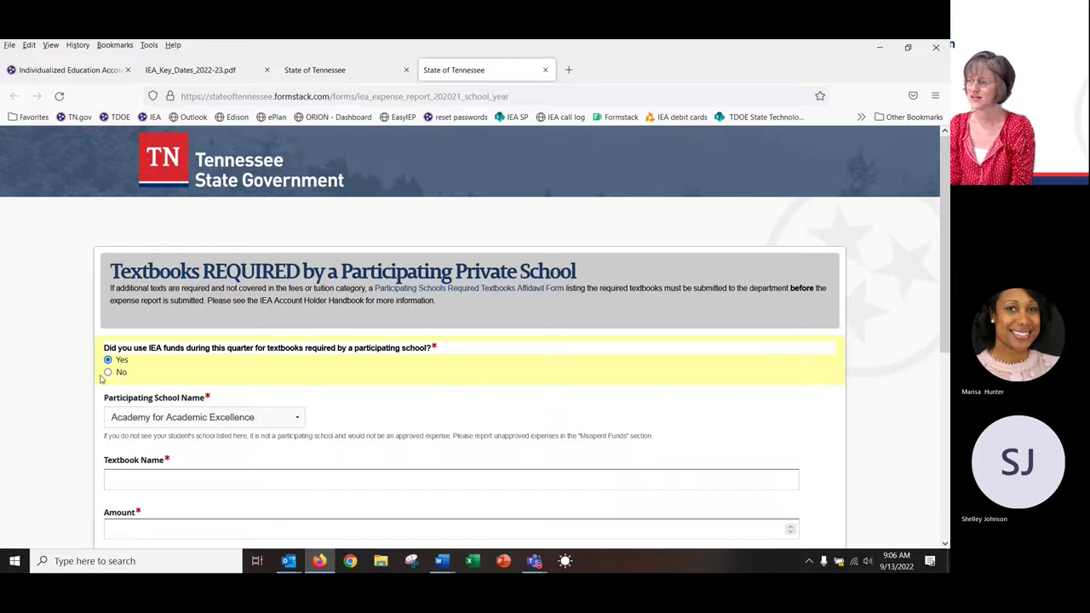
{"action": "left_click", "coordinate": [109, 373]}
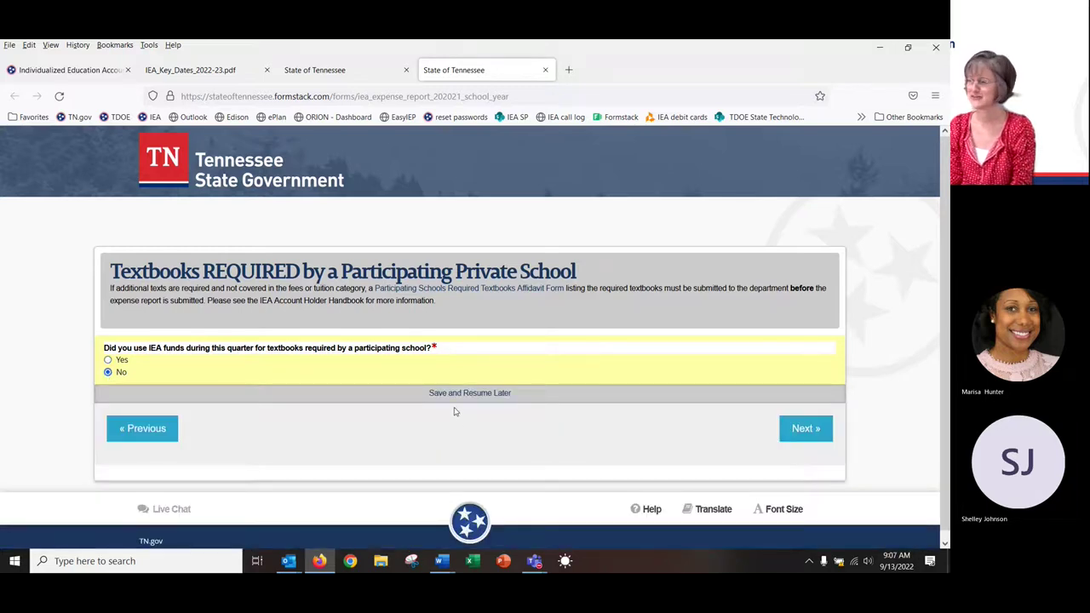
Recheck the textbook fields under Yes, leave the answer at No, and continue to the online learning page
{"action": "left_click", "coordinate": [108, 360]}
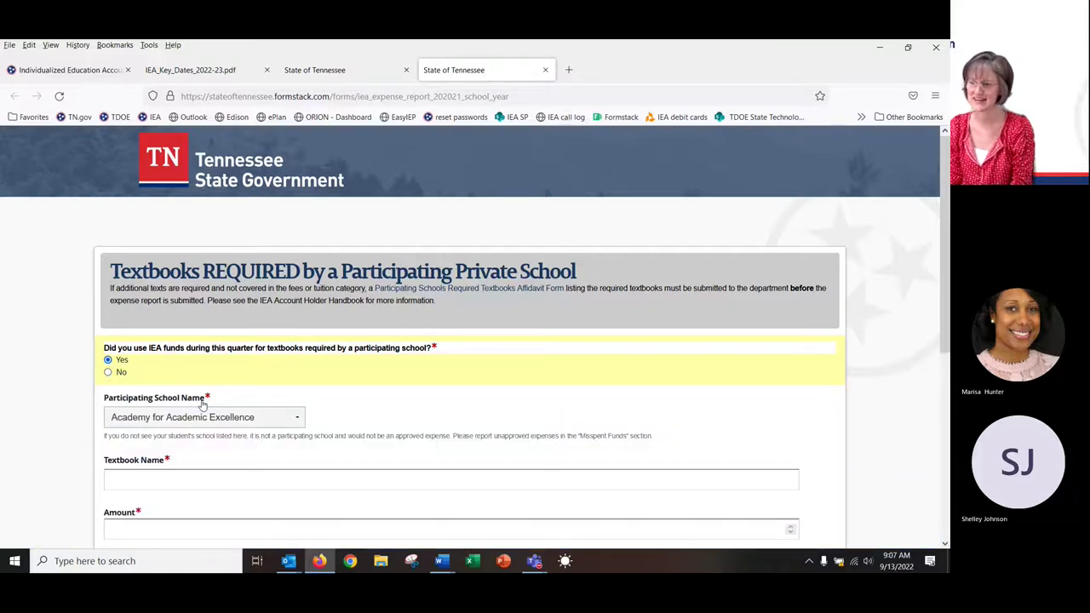
{"action": "scroll", "coordinate": [141, 437], "scroll_direction": "down", "scroll_amount": 3}
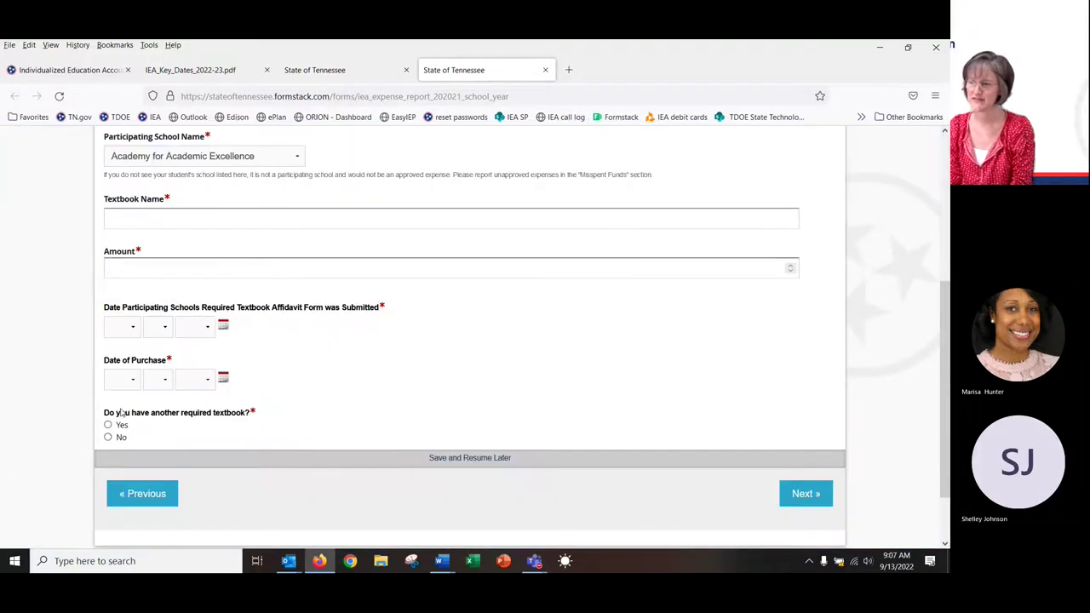
{"action": "scroll", "coordinate": [281, 366], "scroll_direction": "up", "scroll_amount": 3}
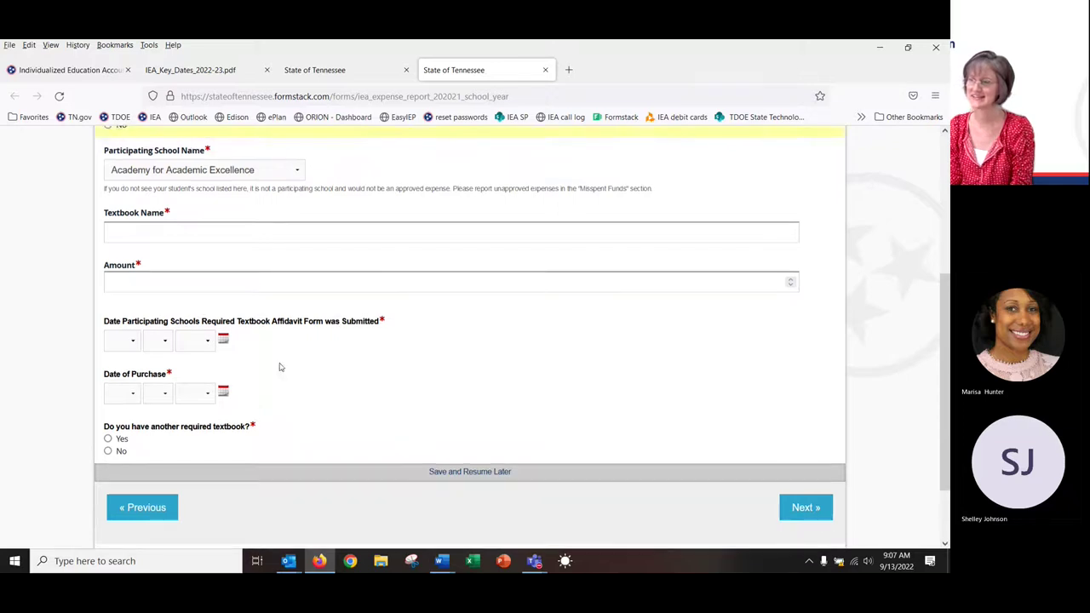
{"action": "left_click", "coordinate": [109, 373]}
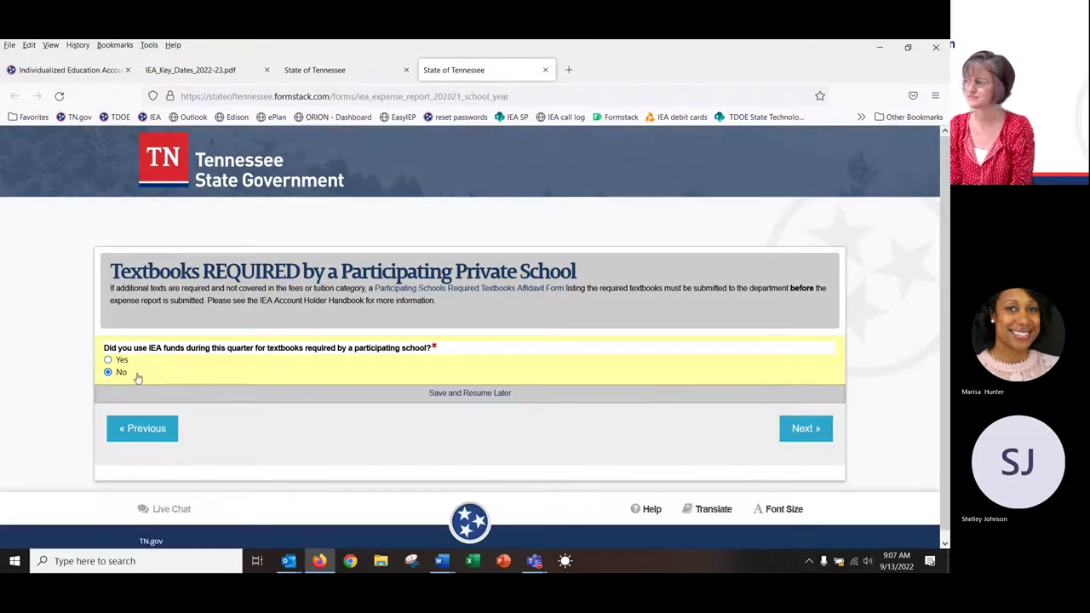
{"action": "left_click", "coordinate": [791, 438]}
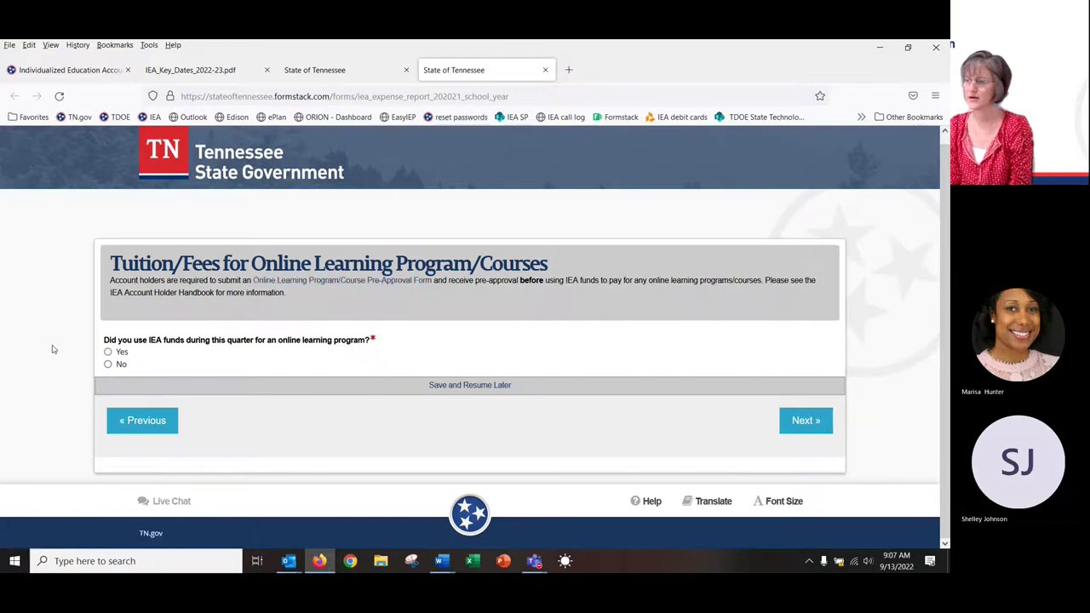
Answer Yes to using IEA funds for an online learning program and review the resulting fields down to the additional expense question
{"action": "left_click", "coordinate": [108, 352]}
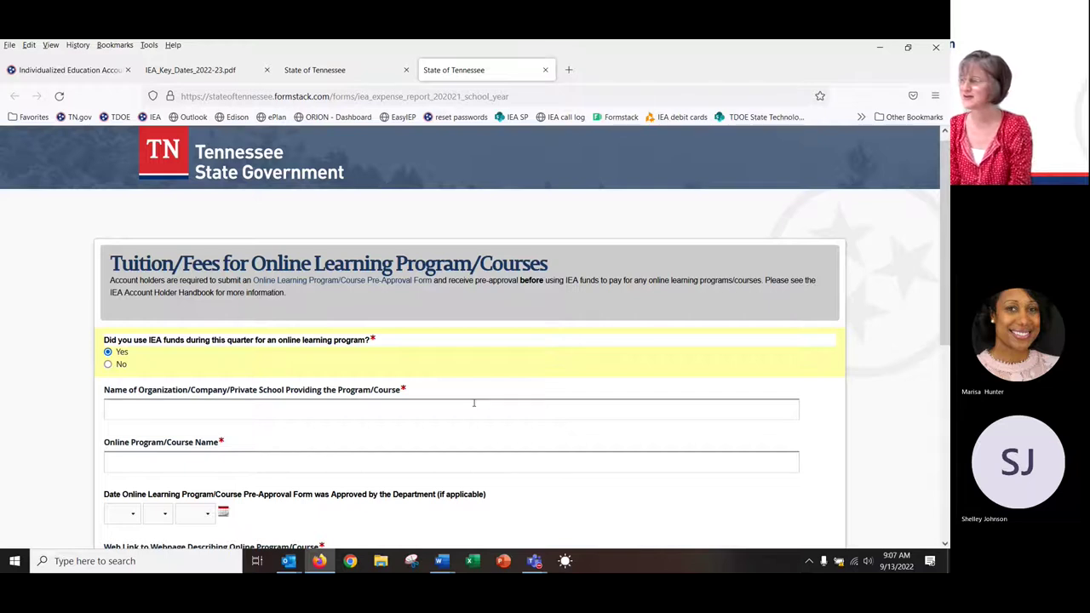
{"action": "scroll", "coordinate": [474, 403], "scroll_direction": "down", "scroll_amount": 1}
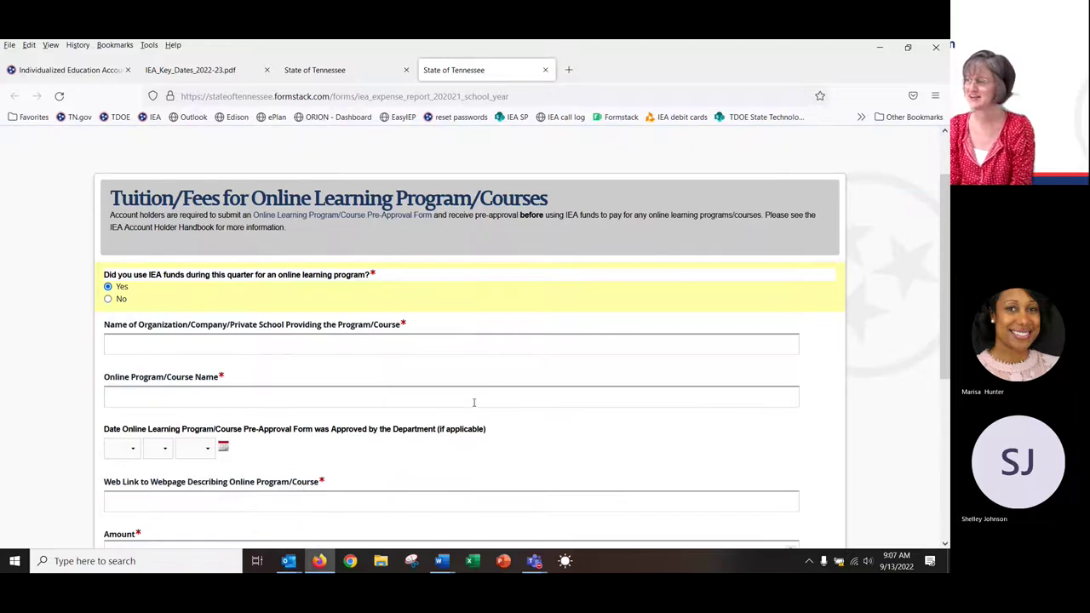
{"action": "scroll", "coordinate": [474, 403], "scroll_direction": "up", "scroll_amount": 1}
{"action": "scroll", "coordinate": [475, 403], "scroll_direction": "down", "scroll_amount": 1}
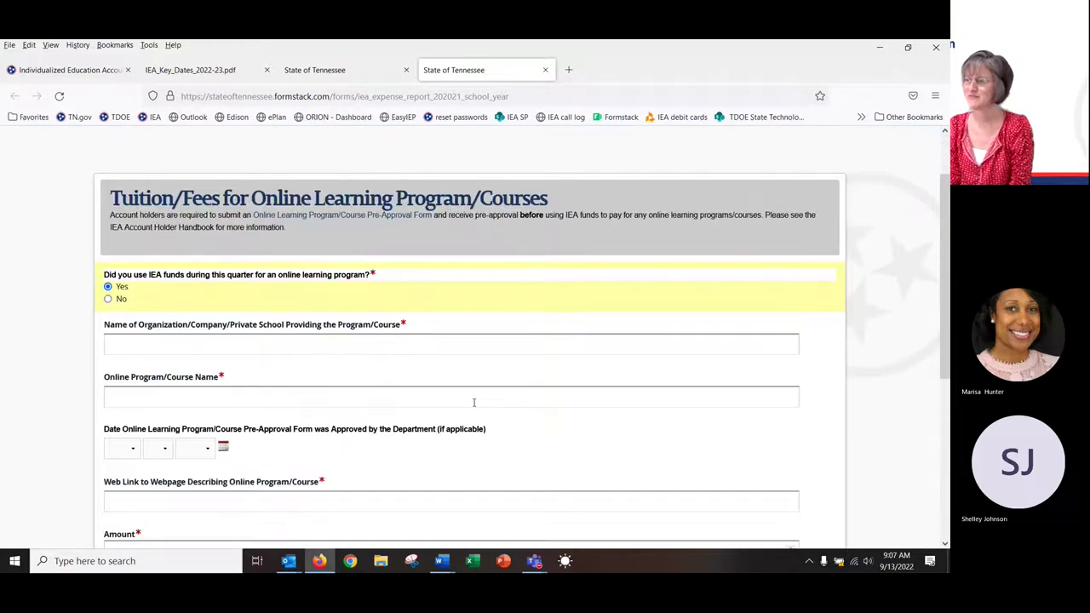
{"action": "scroll", "coordinate": [474, 403], "scroll_direction": "down", "scroll_amount": 1}
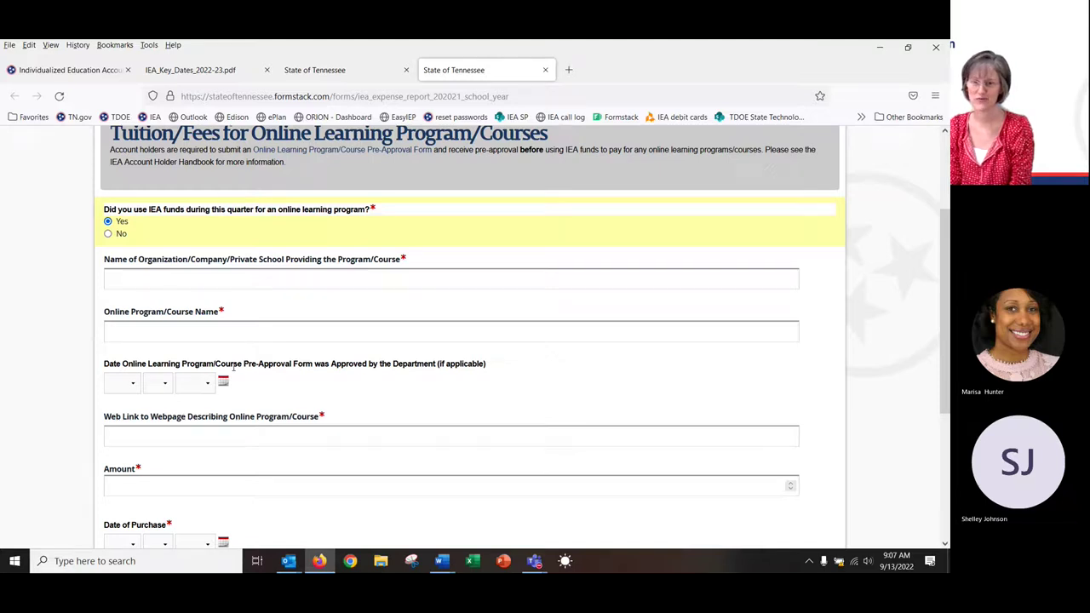
{"action": "scroll", "coordinate": [234, 366], "scroll_direction": "down", "scroll_amount": 1}
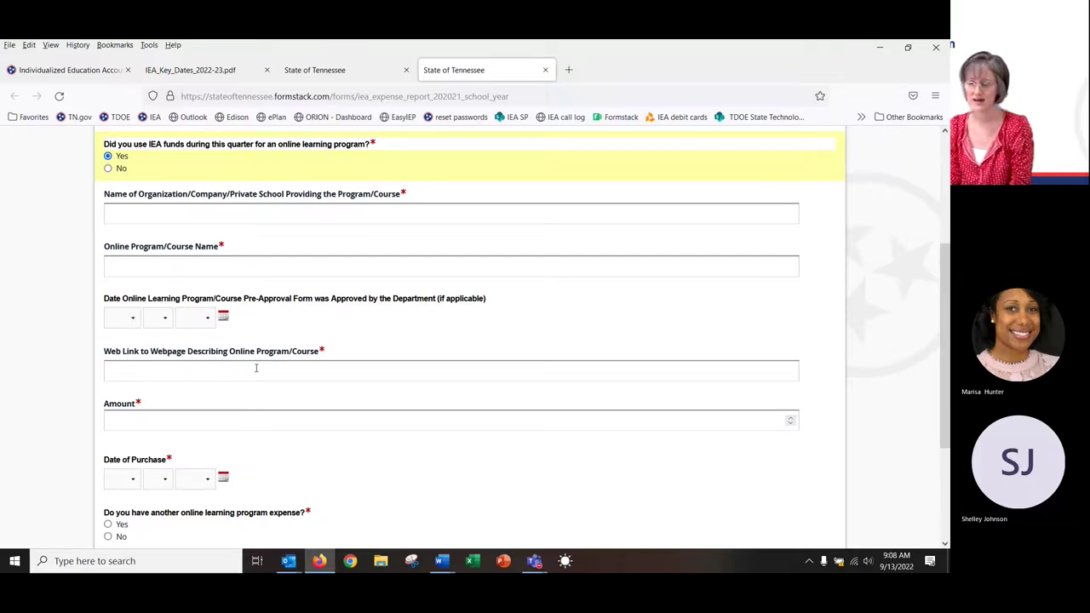
{"action": "scroll", "coordinate": [255, 368], "scroll_direction": "down", "scroll_amount": 1}
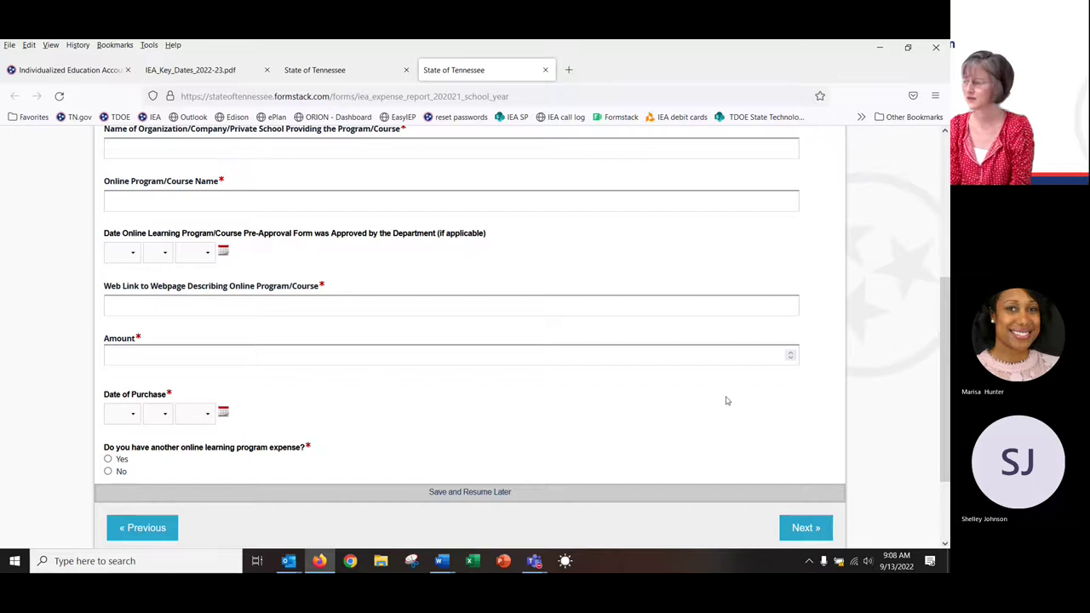
Change the online learning program answer to No and continue to the Public School Services page
{"action": "scroll", "coordinate": [399, 387], "scroll_direction": "up", "scroll_amount": 2}
{"action": "left_click", "coordinate": [108, 233]}
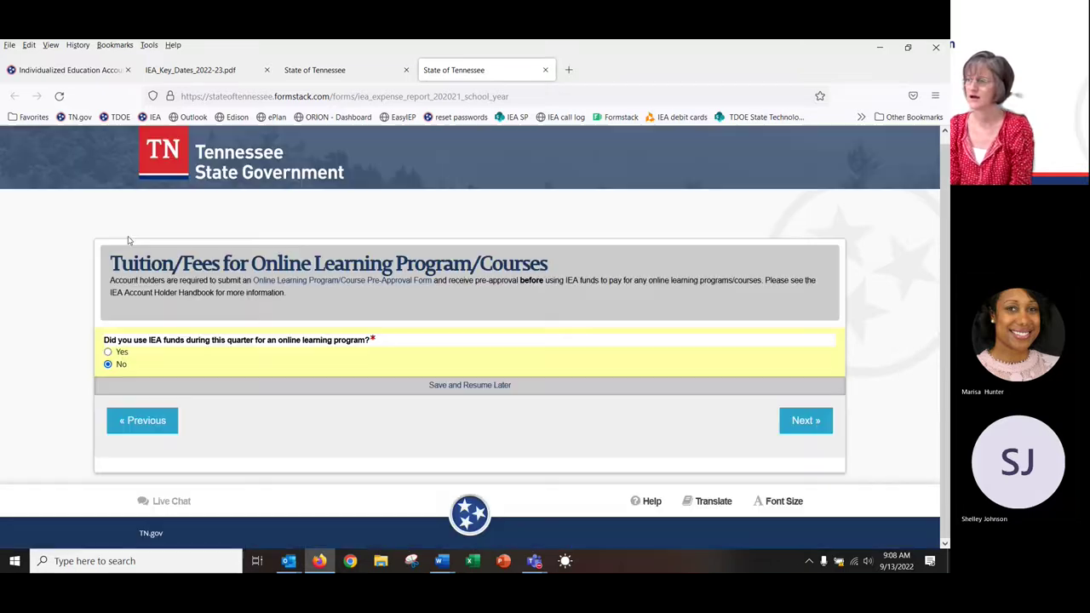
{"action": "left_click", "coordinate": [803, 419]}
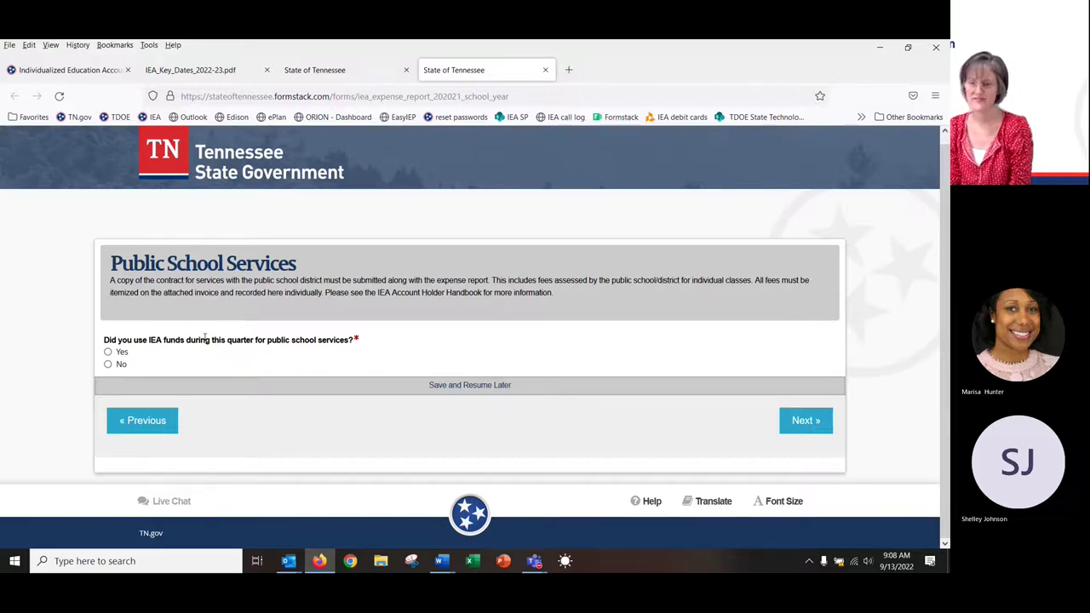
Answer Yes to using IEA funds for public school services and review the school, district, description, amount and date fields
{"action": "left_click", "coordinate": [107, 352]}
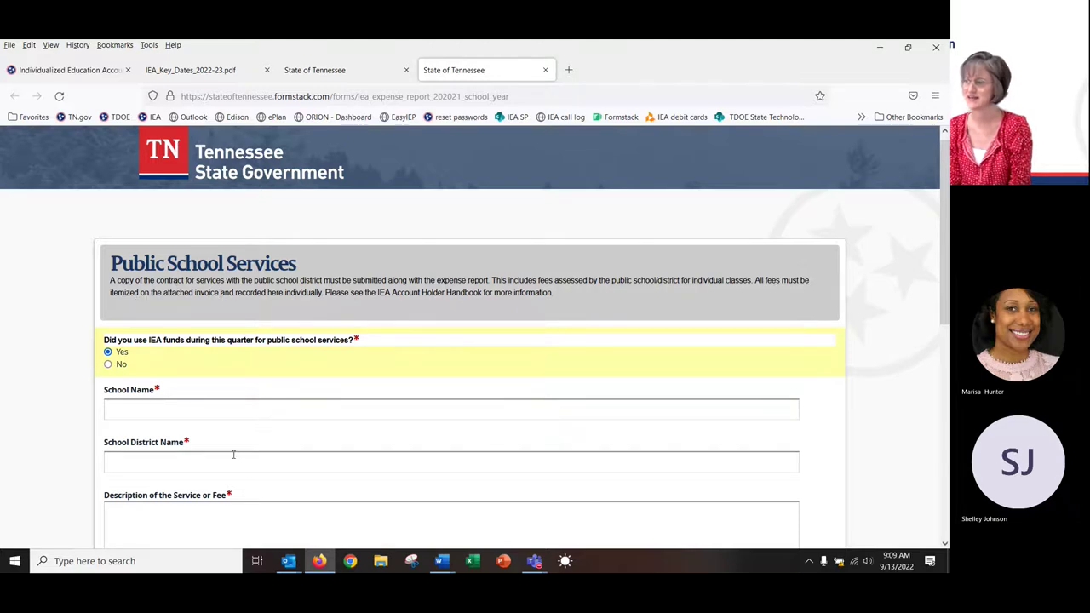
{"action": "scroll", "coordinate": [233, 455], "scroll_direction": "down", "scroll_amount": 2}
{"action": "scroll", "coordinate": [230, 447], "scroll_direction": "down", "scroll_amount": 2}
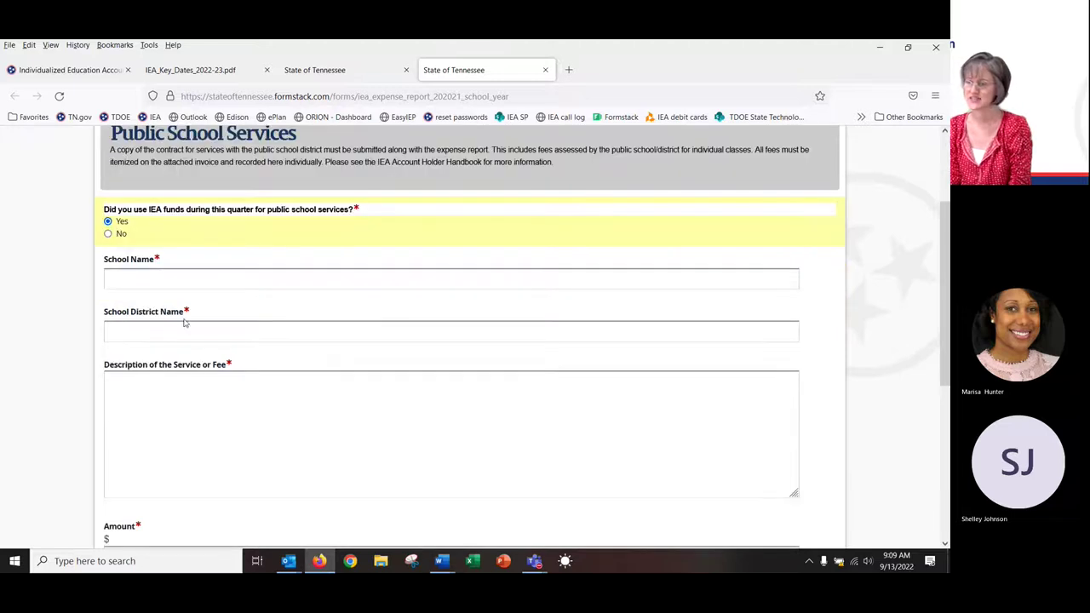
{"action": "scroll", "coordinate": [203, 346], "scroll_direction": "down", "scroll_amount": 2}
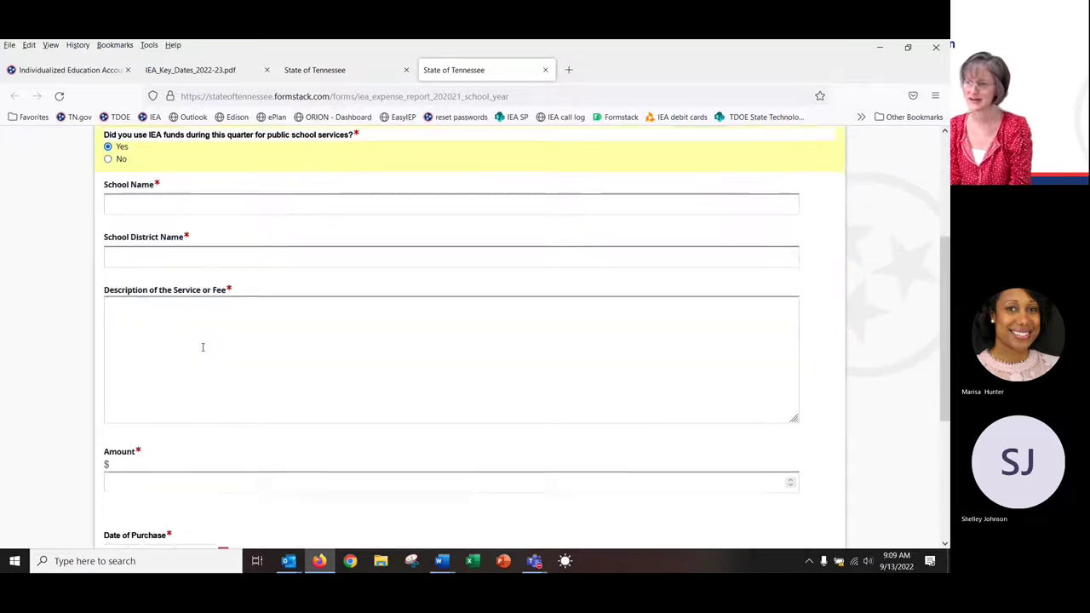
{"action": "scroll", "coordinate": [203, 347], "scroll_direction": "down", "scroll_amount": 1}
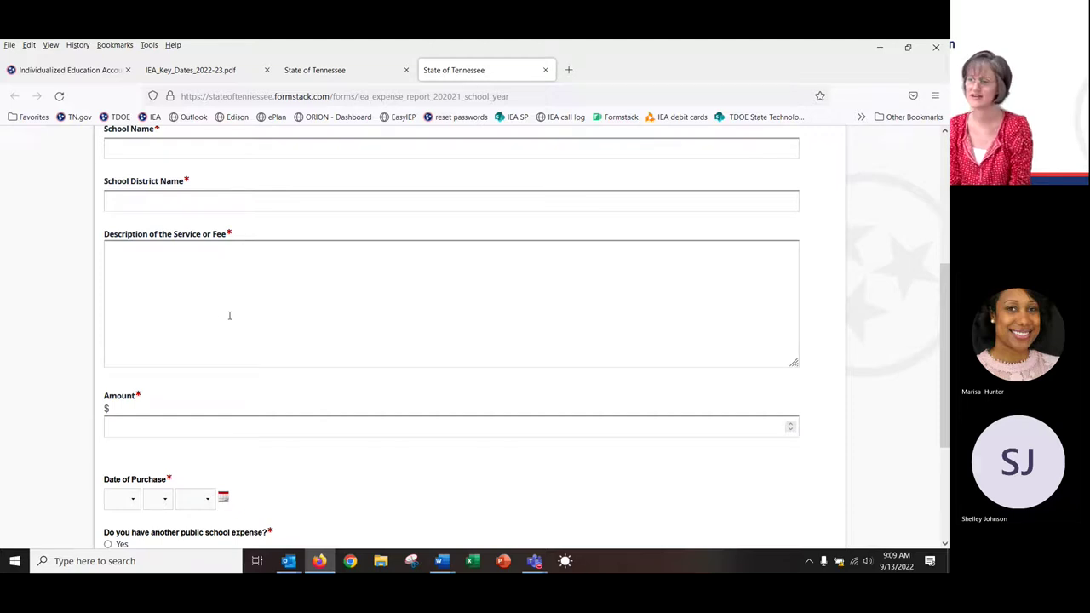
{"action": "scroll", "coordinate": [229, 316], "scroll_direction": "down", "scroll_amount": 3}
{"action": "scroll", "coordinate": [228, 319], "scroll_direction": "up", "scroll_amount": 1}
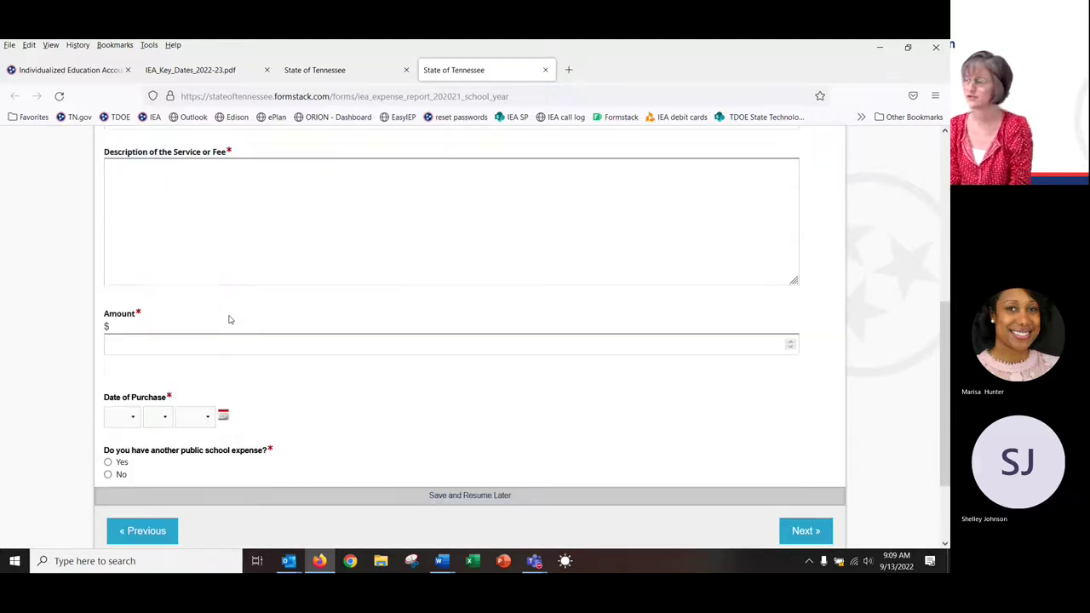
Change the public school services answer to No and continue to the Post-Secondary Institution Tuition and Fees page
{"action": "scroll", "coordinate": [229, 320], "scroll_direction": "up", "scroll_amount": 2}
{"action": "scroll", "coordinate": [229, 316], "scroll_direction": "up", "scroll_amount": 3}
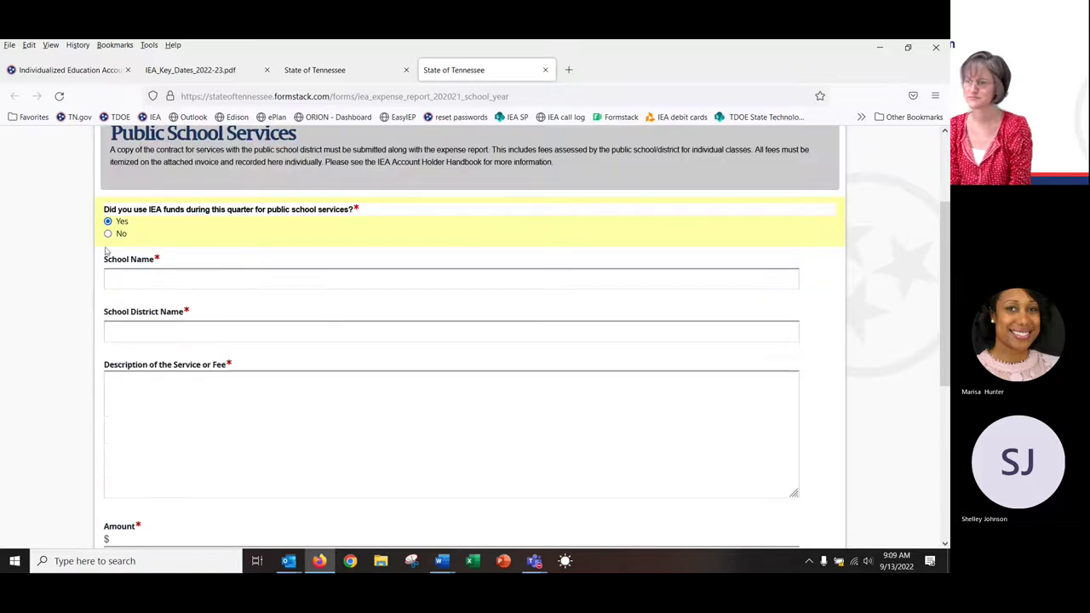
{"action": "left_click", "coordinate": [108, 239]}
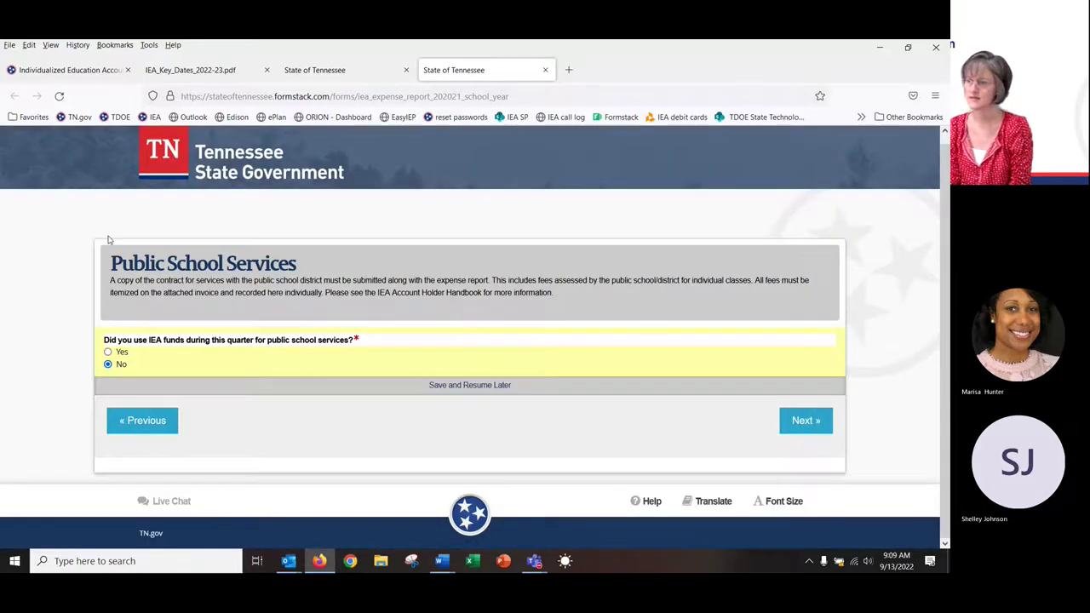
{"action": "left_click", "coordinate": [806, 421]}
Review the post-secondary eligibility criteria, highlighting "dual enrollment courses" and the word "or" between the two criteria
{"action": "scroll", "coordinate": [300, 383], "scroll_direction": "up", "scroll_amount": 1}
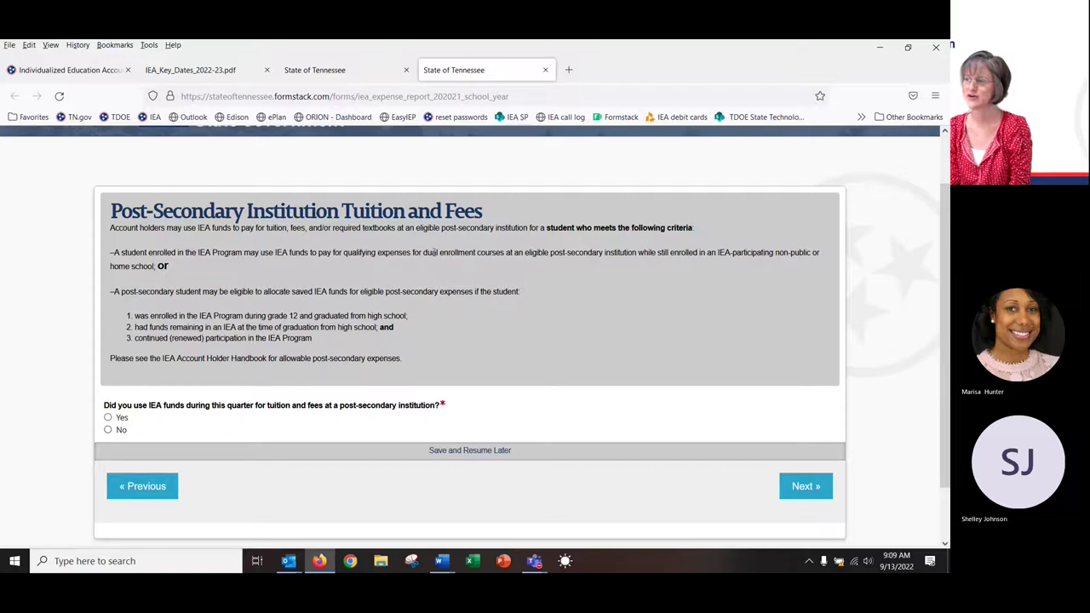
{"action": "left_click_drag", "start_coordinate": [424, 253], "coordinate": [508, 253]}
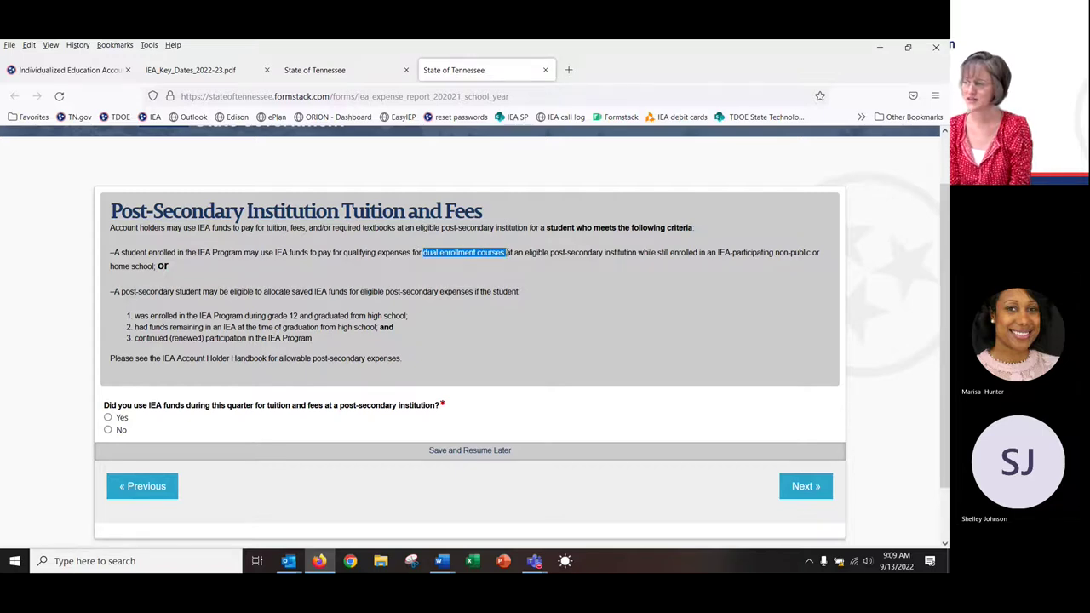
{"action": "left_click_drag", "start_coordinate": [156, 266], "coordinate": [168, 269]}
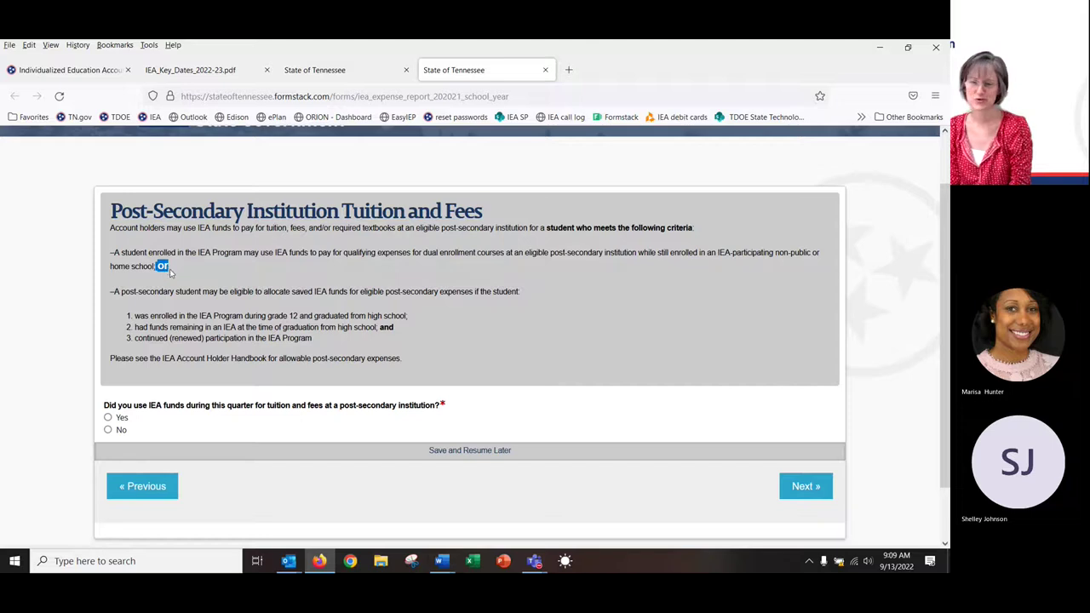
Review the second post-secondary eligibility criterion, highlighting "post-secondary student" and its three numbered conditions
{"action": "left_click", "coordinate": [178, 269]}
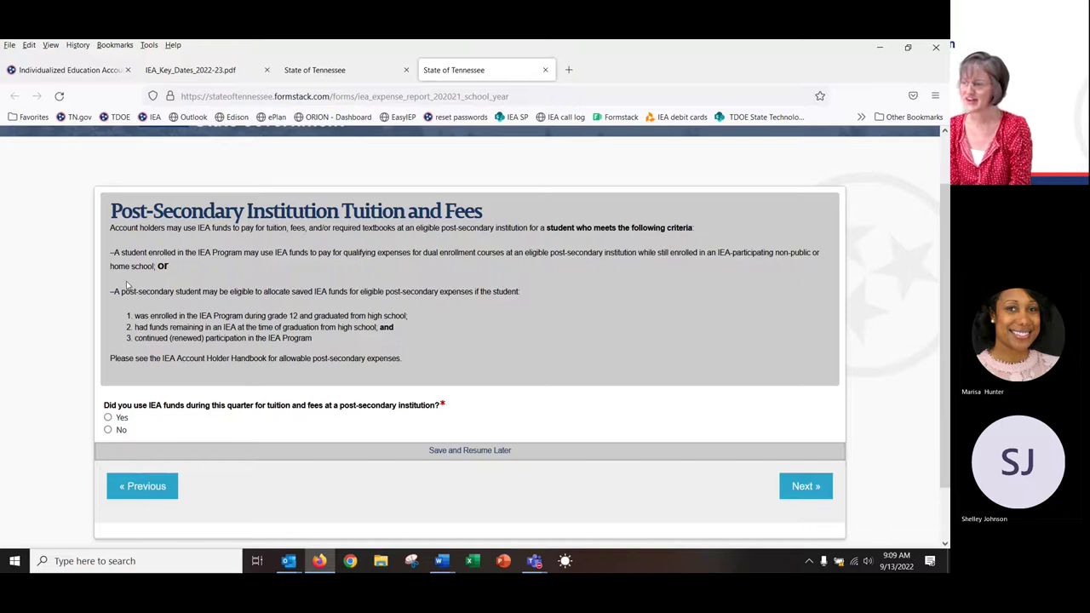
{"action": "left_click_drag", "start_coordinate": [122, 291], "coordinate": [201, 291]}
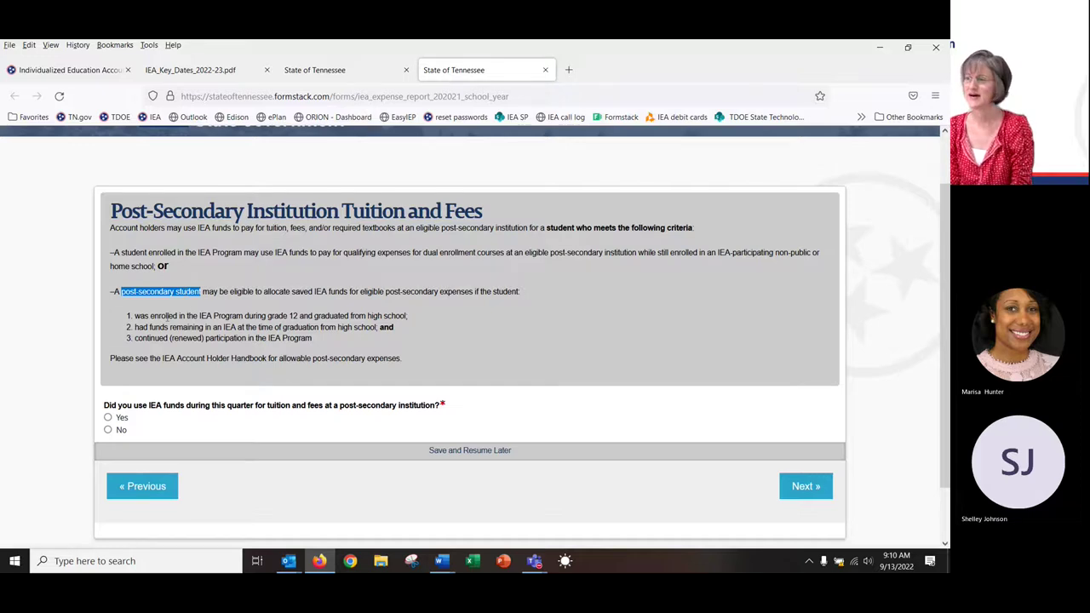
{"action": "left_click_drag", "start_coordinate": [133, 313], "coordinate": [283, 346]}
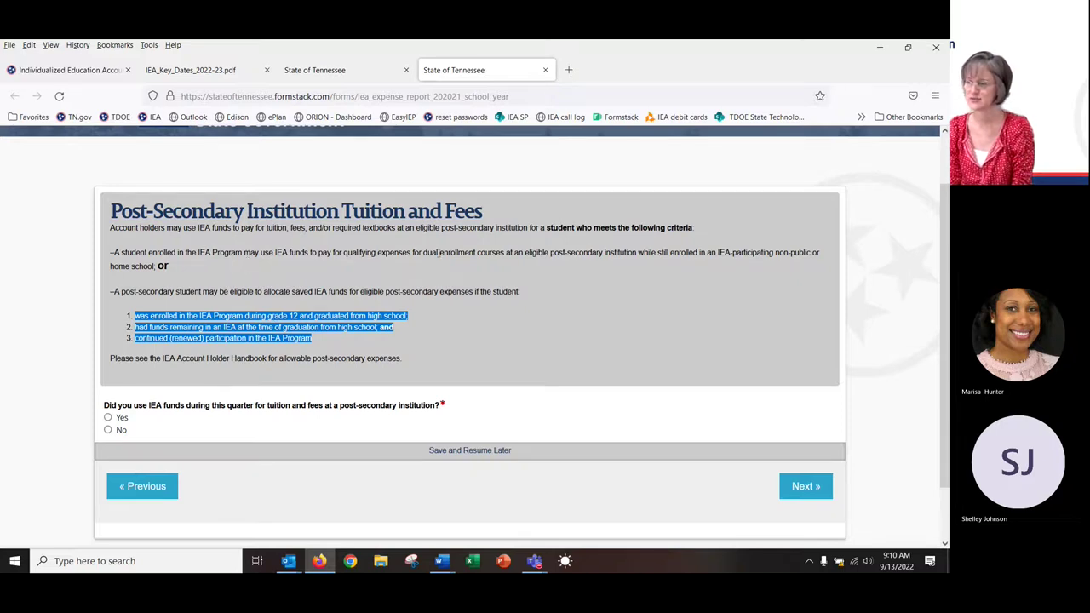
{"action": "left_click", "coordinate": [179, 327]}
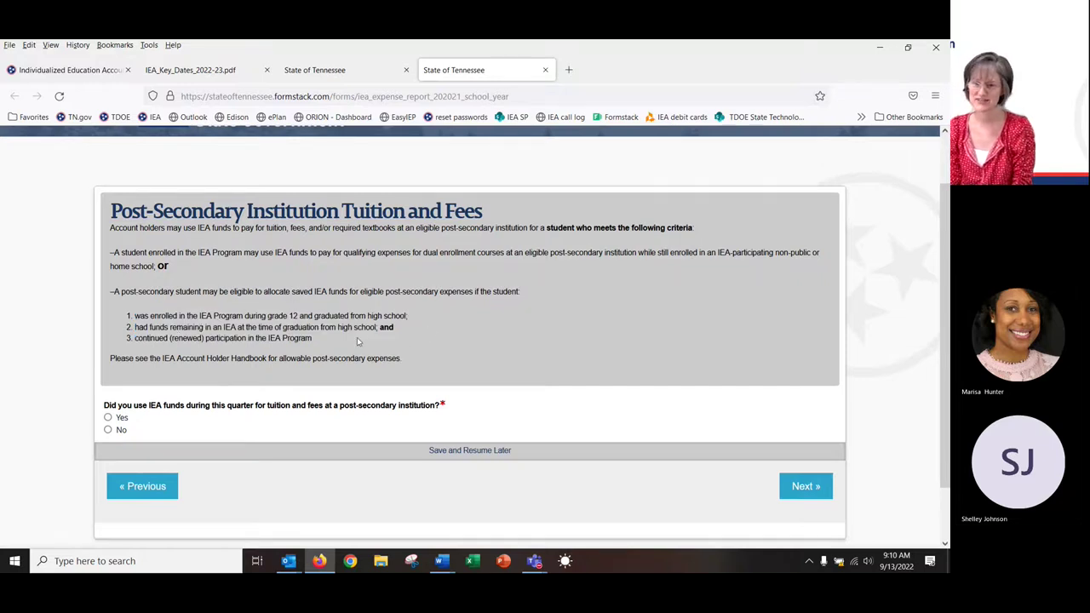
Answer Yes to using IEA funds for post-secondary tuition and fees and review the institution, itemized description, amount and purchase date fields
{"action": "left_click", "coordinate": [109, 418]}
{"action": "scroll", "coordinate": [306, 424], "scroll_direction": "down", "scroll_amount": 5}
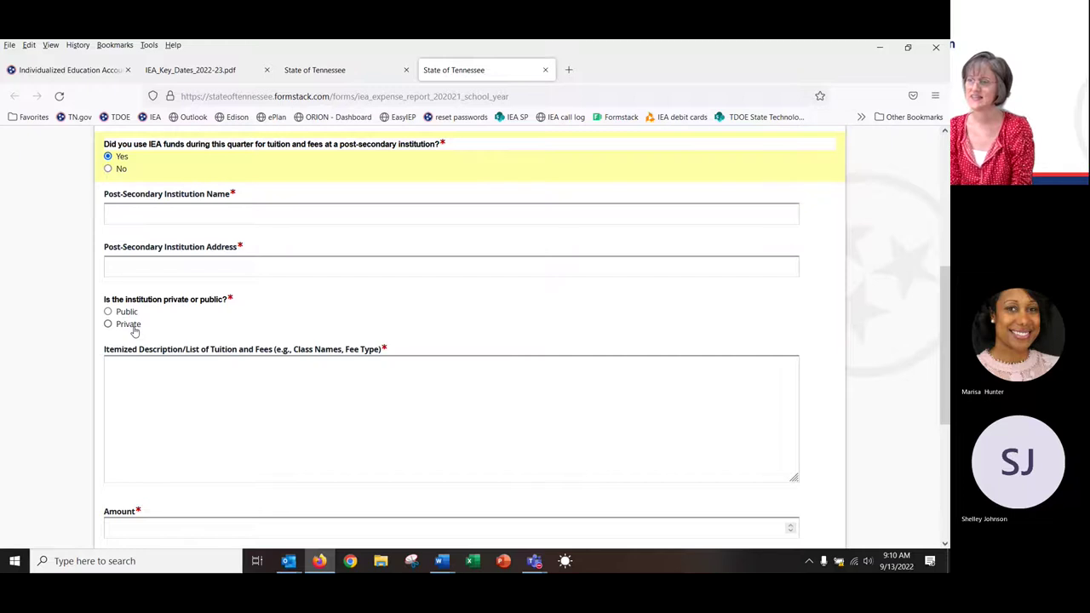
{"action": "scroll", "coordinate": [134, 331], "scroll_direction": "down", "scroll_amount": 1}
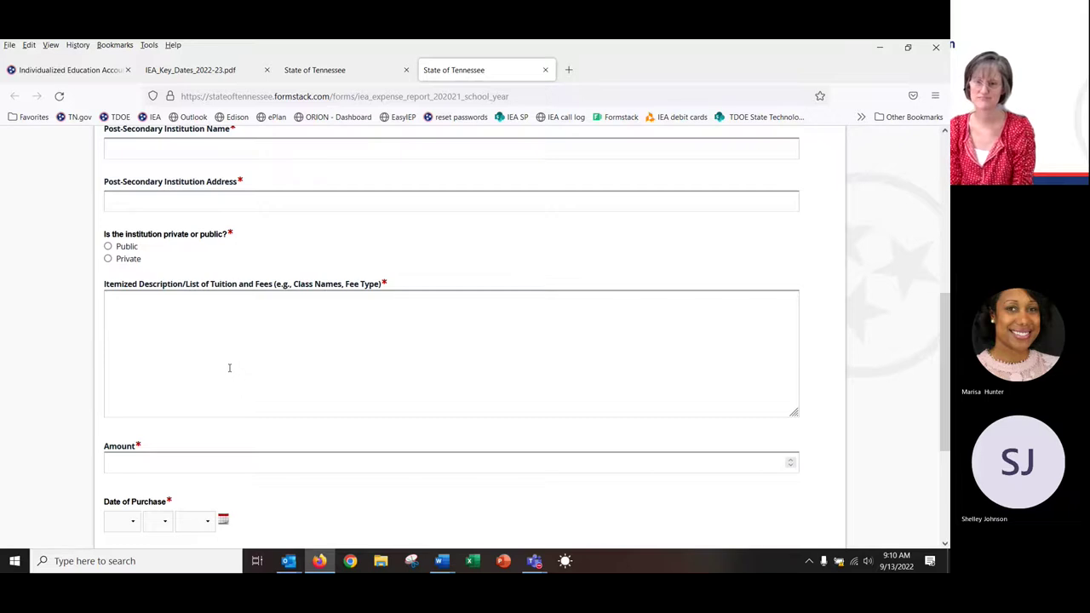
{"action": "scroll", "coordinate": [230, 368], "scroll_direction": "down", "scroll_amount": 1}
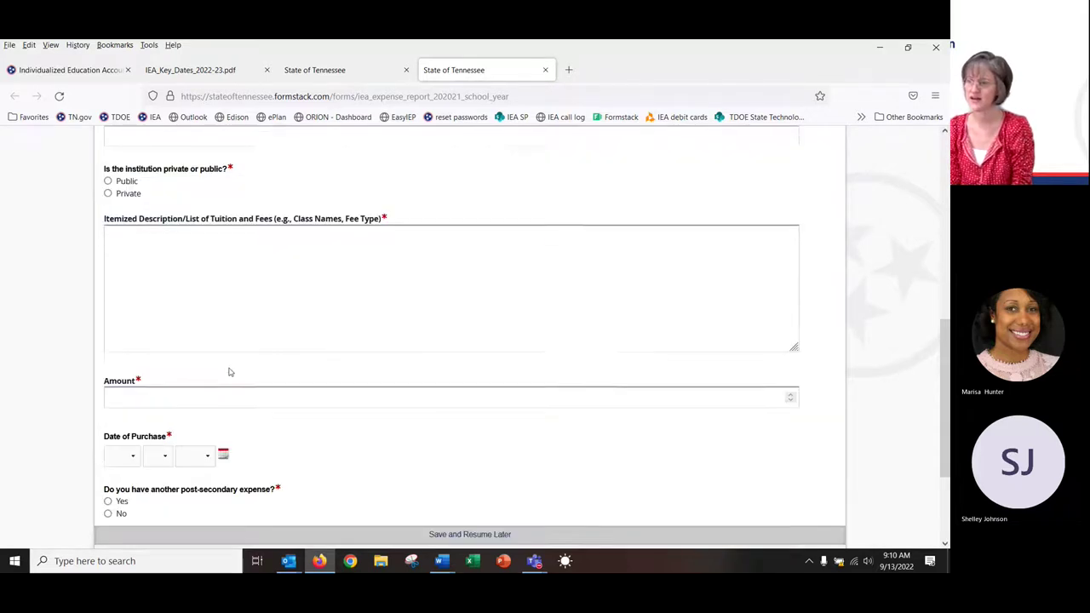
{"action": "scroll", "coordinate": [229, 368], "scroll_direction": "down", "scroll_amount": 1}
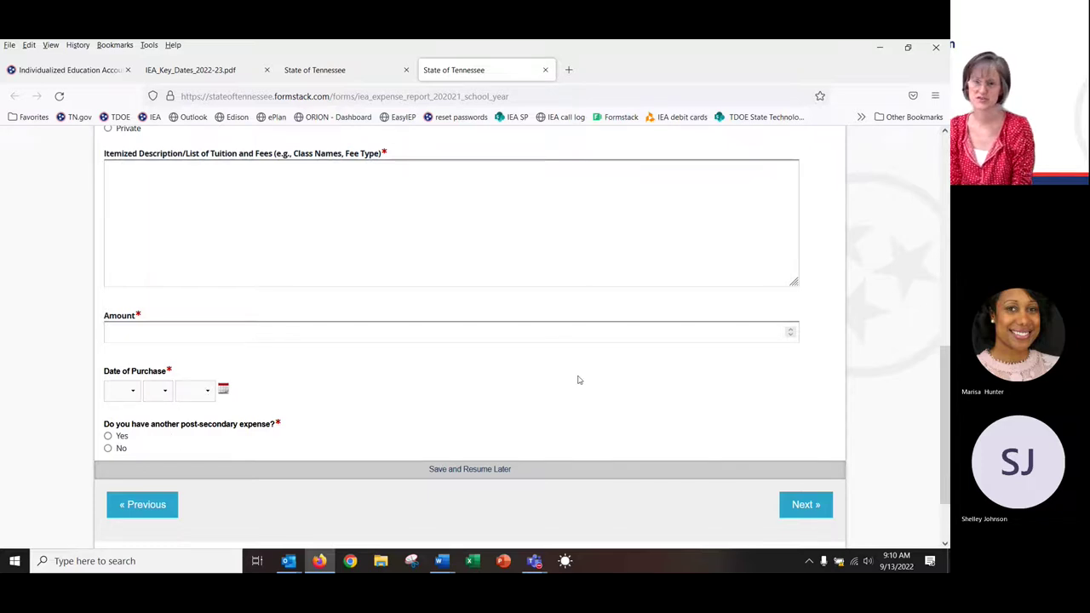
Change the post-secondary tuition and fees answer to No and continue to the page on textbooks required by a post-secondary institution
{"action": "scroll", "coordinate": [571, 361], "scroll_direction": "up", "scroll_amount": 4}
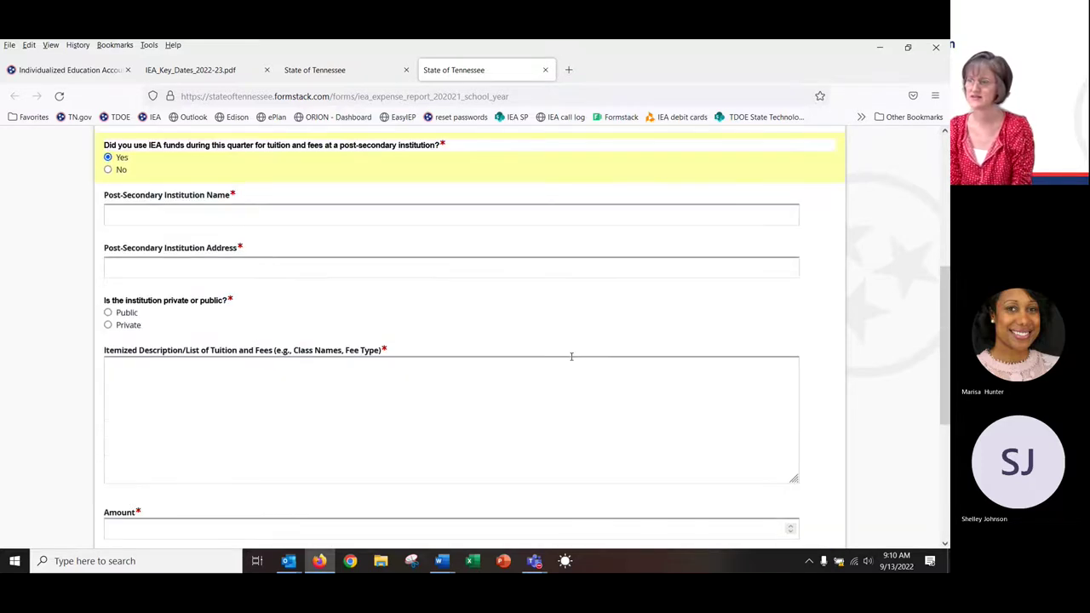
{"action": "left_click", "coordinate": [115, 235]}
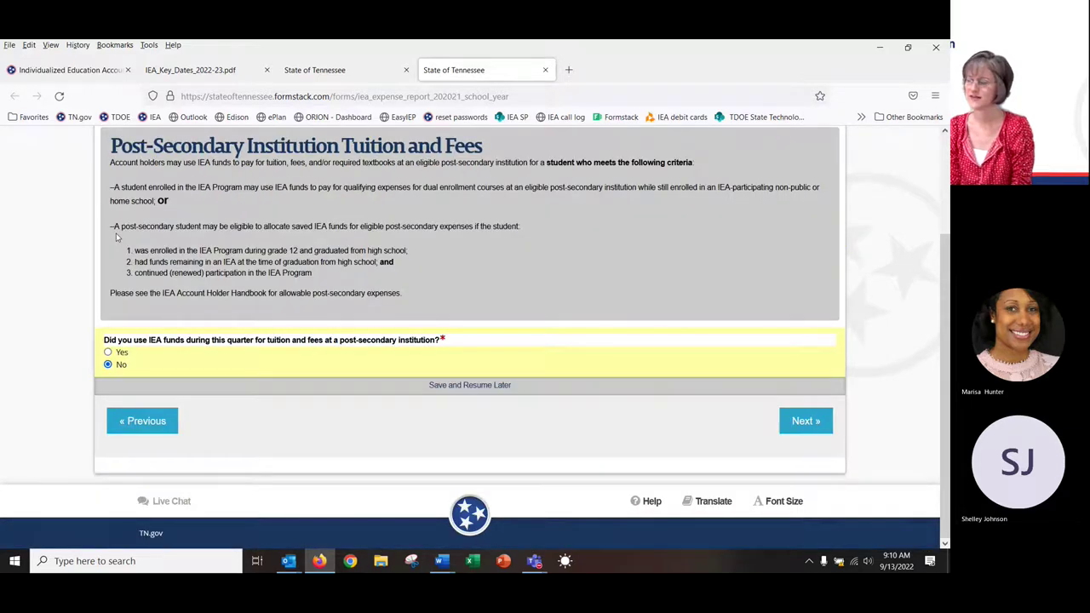
{"action": "left_click", "coordinate": [805, 420]}
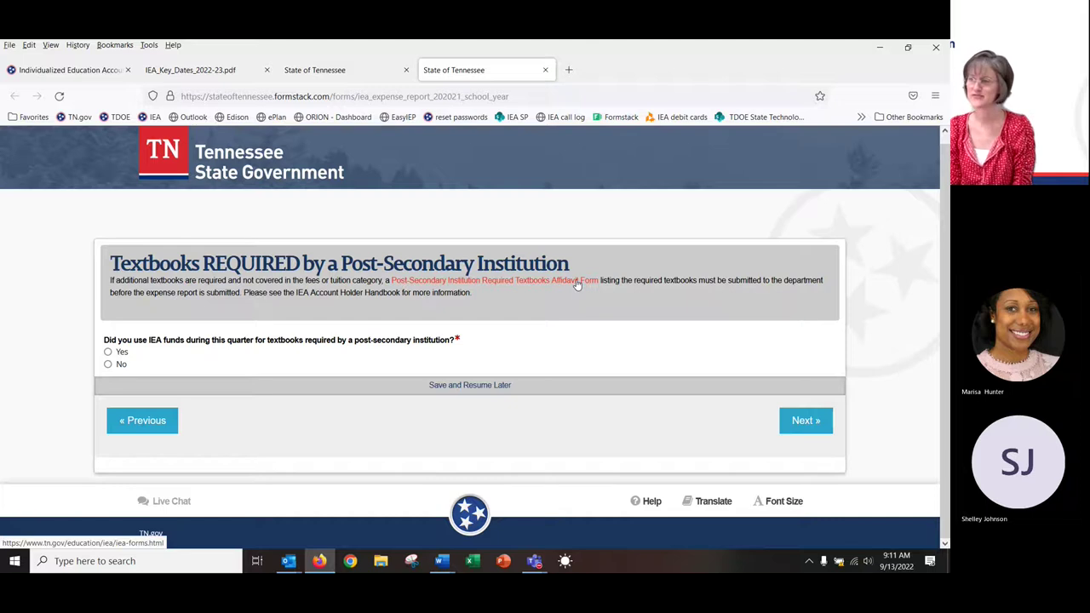
Answer Yes to using IEA funds for required post-secondary textbooks and review the institution, textbook, amount, purchase date and affidavit date fields
{"action": "left_click", "coordinate": [108, 351]}
{"action": "scroll", "coordinate": [252, 392], "scroll_direction": "down", "scroll_amount": 3}
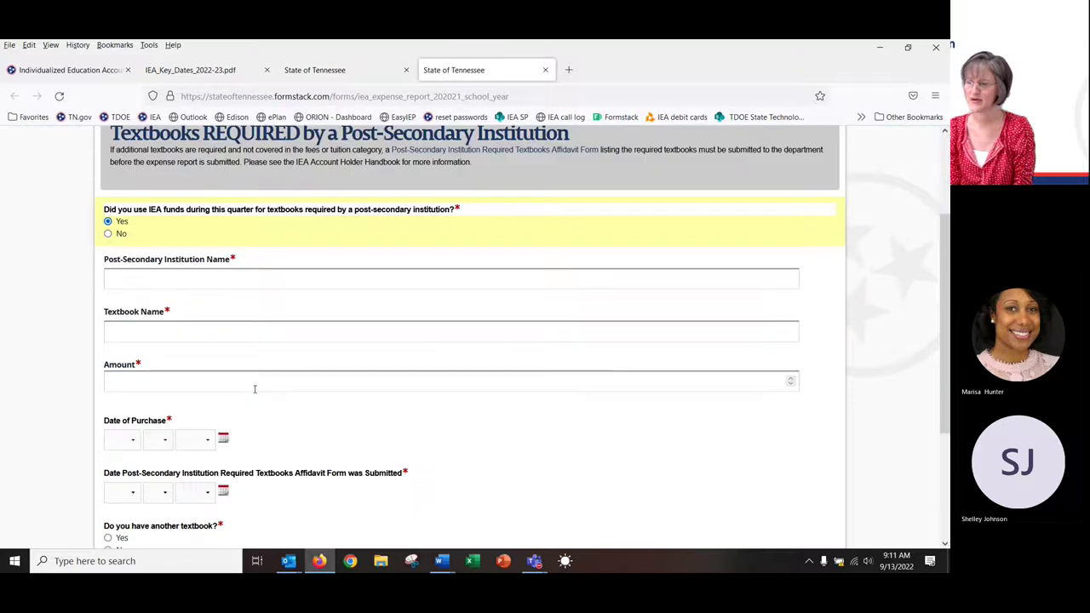
{"action": "scroll", "coordinate": [254, 389], "scroll_direction": "down", "scroll_amount": 2}
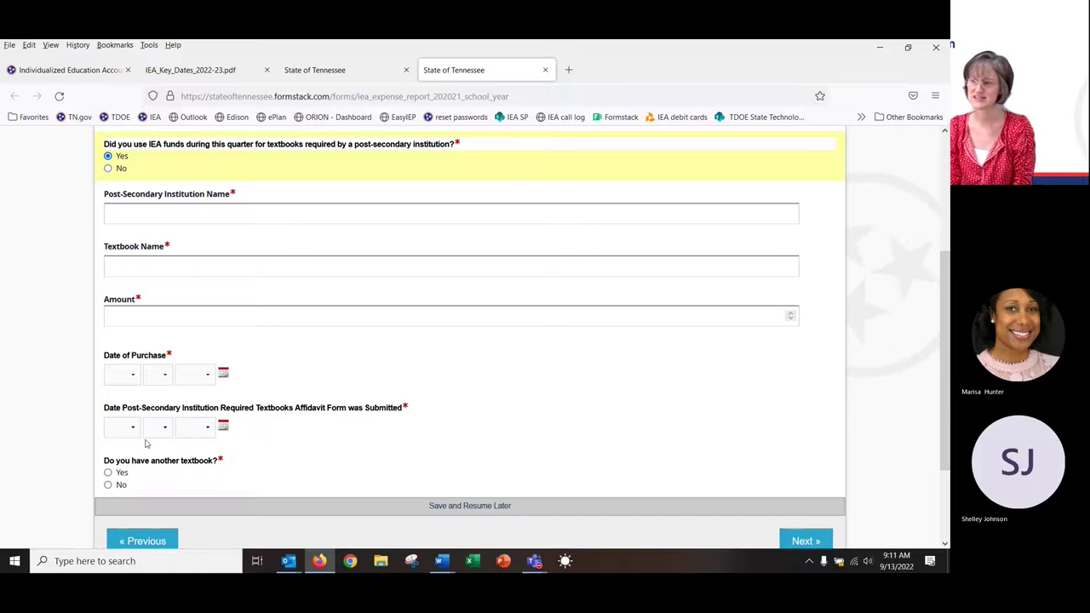
Change the required post-secondary textbooks answer to No and continue to the Educational Therapies and Services page
{"action": "scroll", "coordinate": [145, 443], "scroll_direction": "up", "scroll_amount": 3}
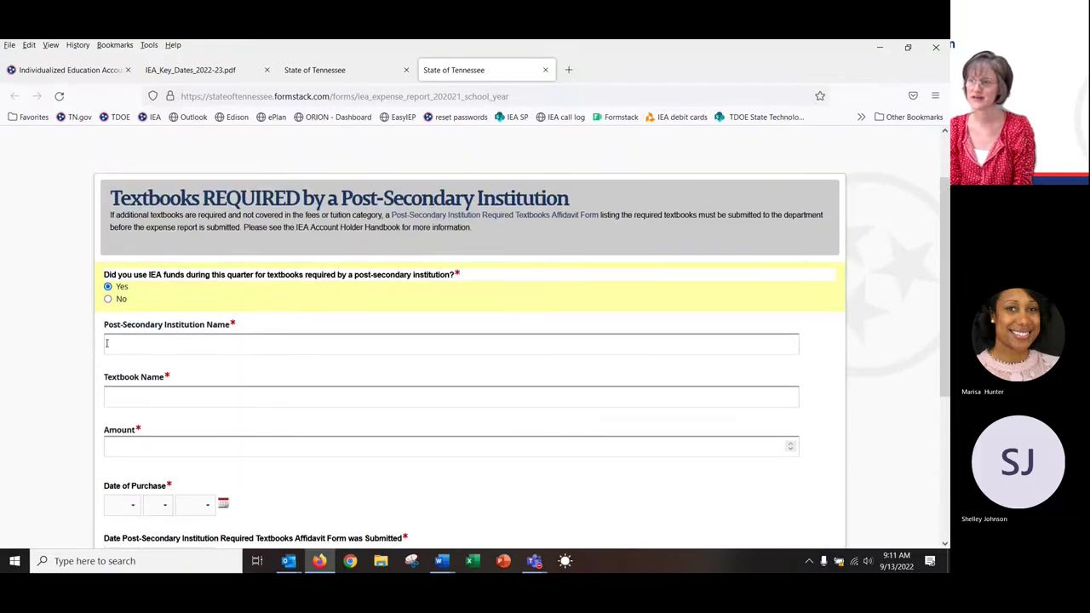
{"action": "left_click", "coordinate": [109, 301]}
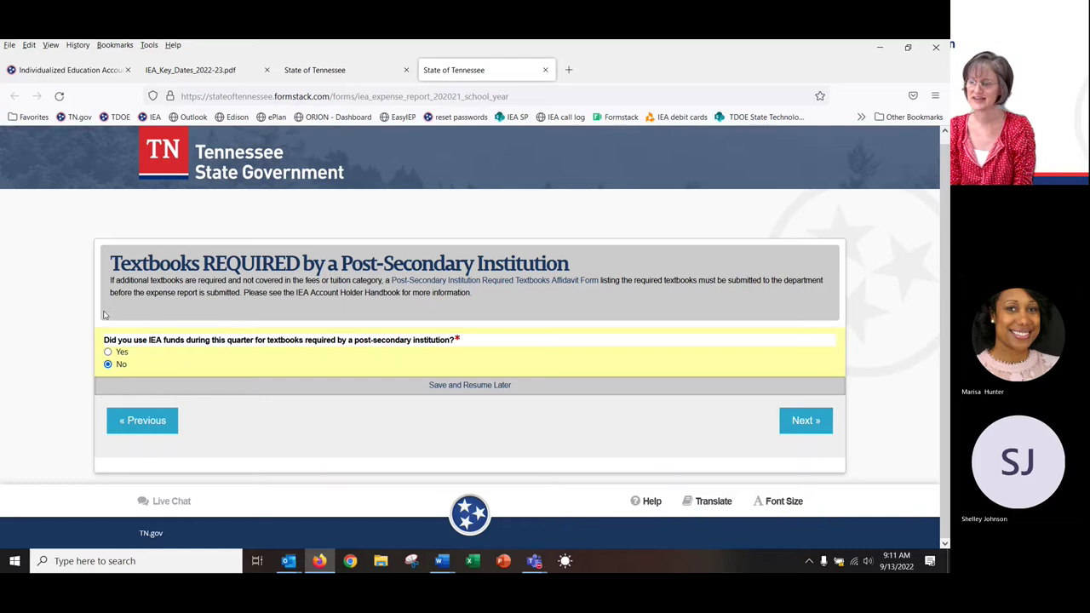
{"action": "left_click", "coordinate": [809, 421]}
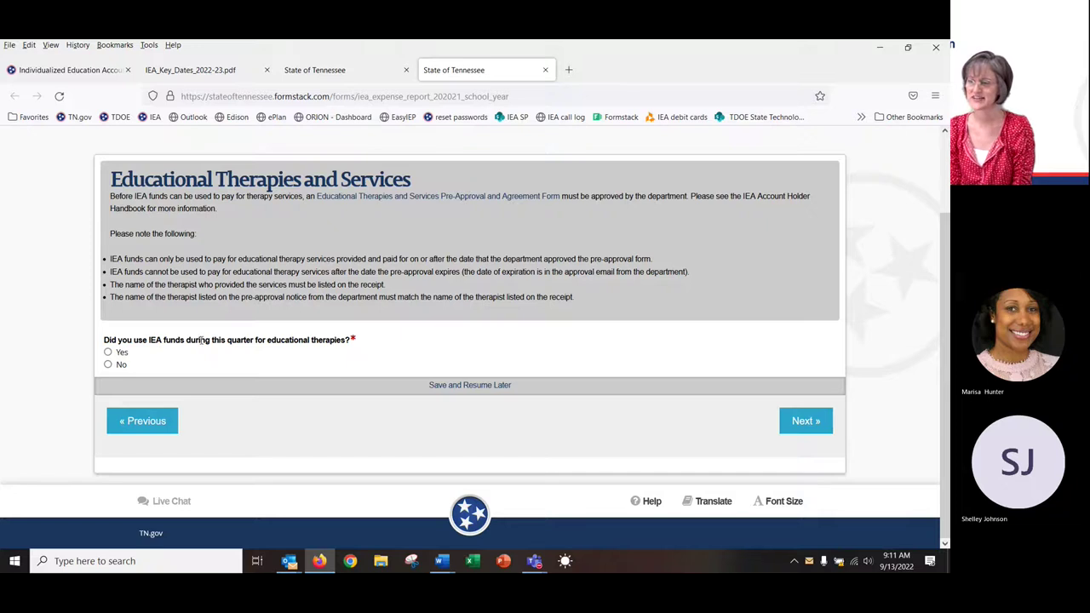
Answer Yes to using IEA funds for educational therapies and review the therapist, business, approval date, amount, purchase and service date fields against the page's notes
{"action": "left_click", "coordinate": [107, 352]}
{"action": "scroll", "coordinate": [470, 447], "scroll_direction": "down", "scroll_amount": 3}
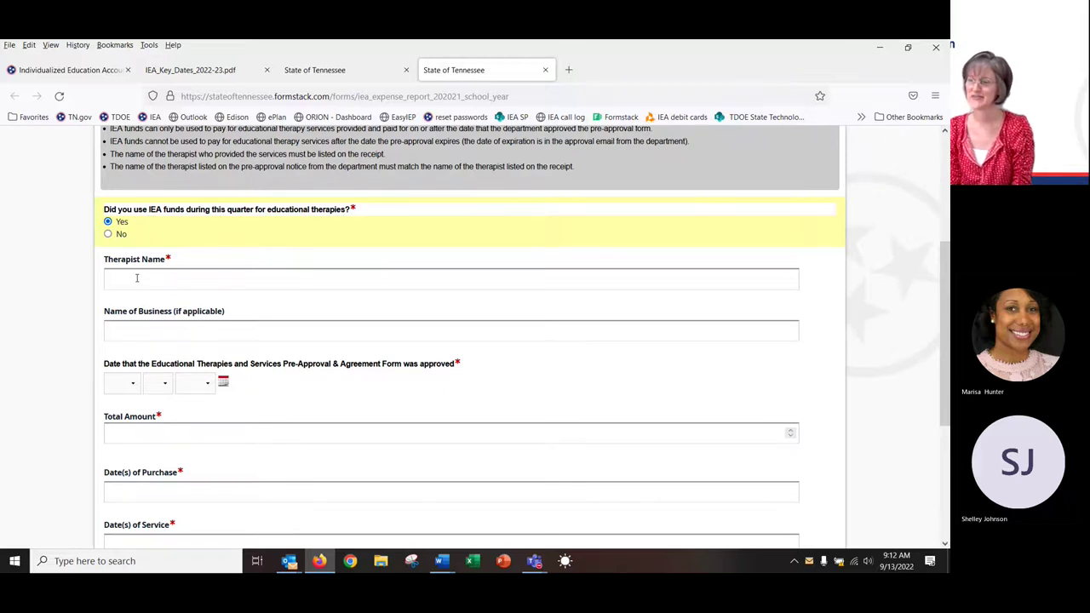
{"action": "scroll", "coordinate": [136, 277], "scroll_direction": "up", "scroll_amount": 3}
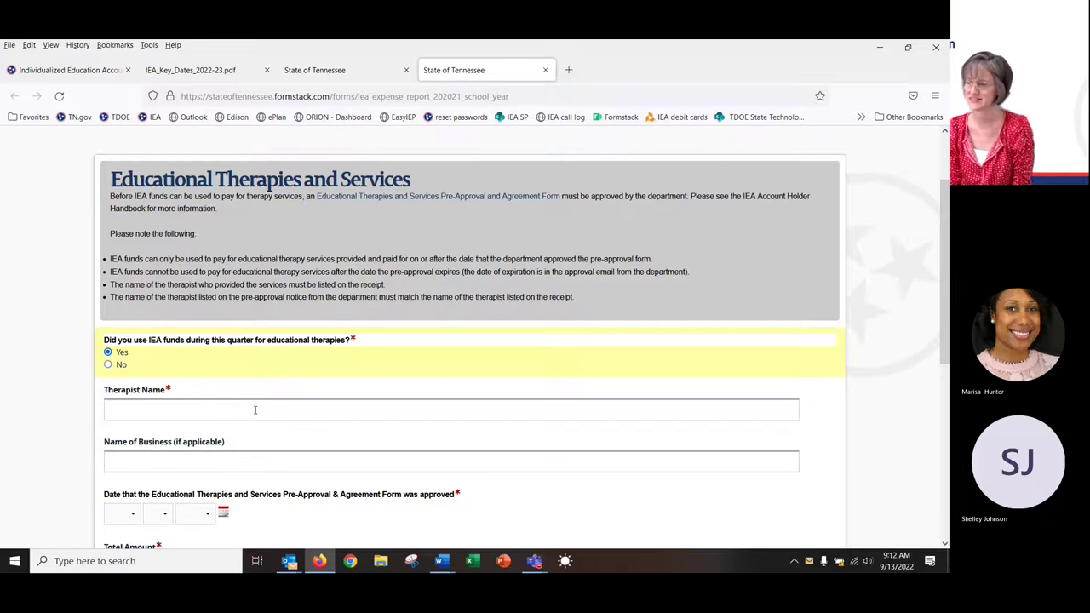
{"action": "scroll", "coordinate": [250, 406], "scroll_direction": "down", "scroll_amount": 3}
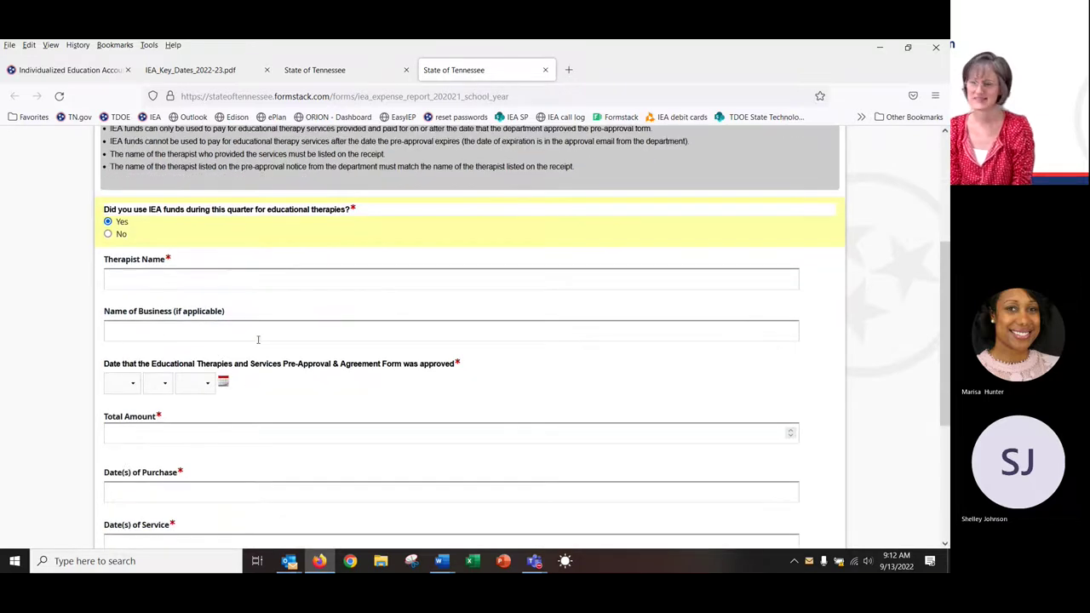
{"action": "scroll", "coordinate": [246, 335], "scroll_direction": "down", "scroll_amount": 2}
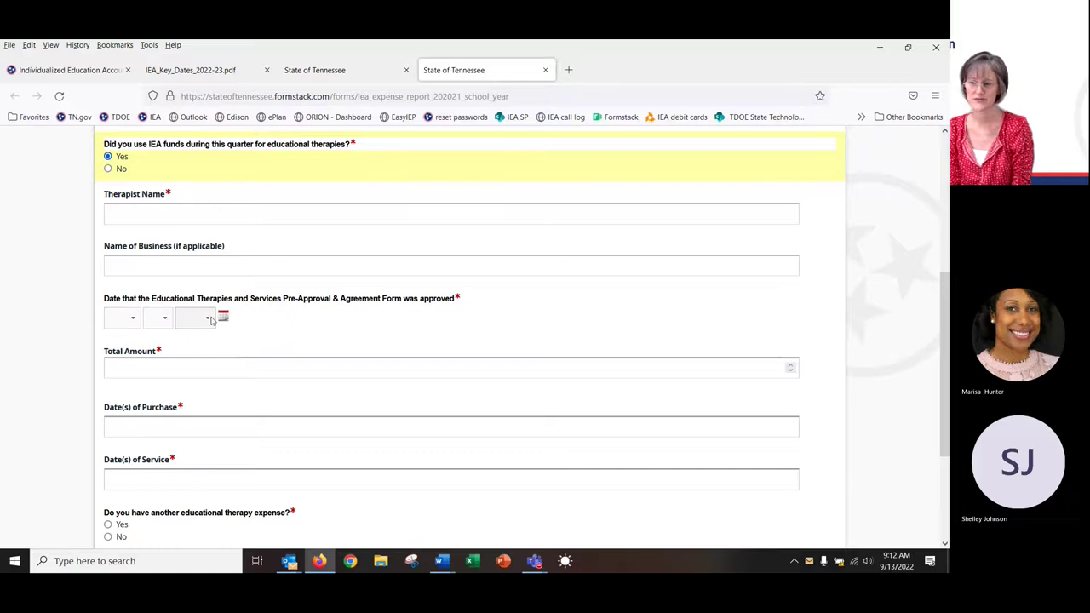
{"action": "scroll", "coordinate": [212, 320], "scroll_direction": "down", "scroll_amount": 3}
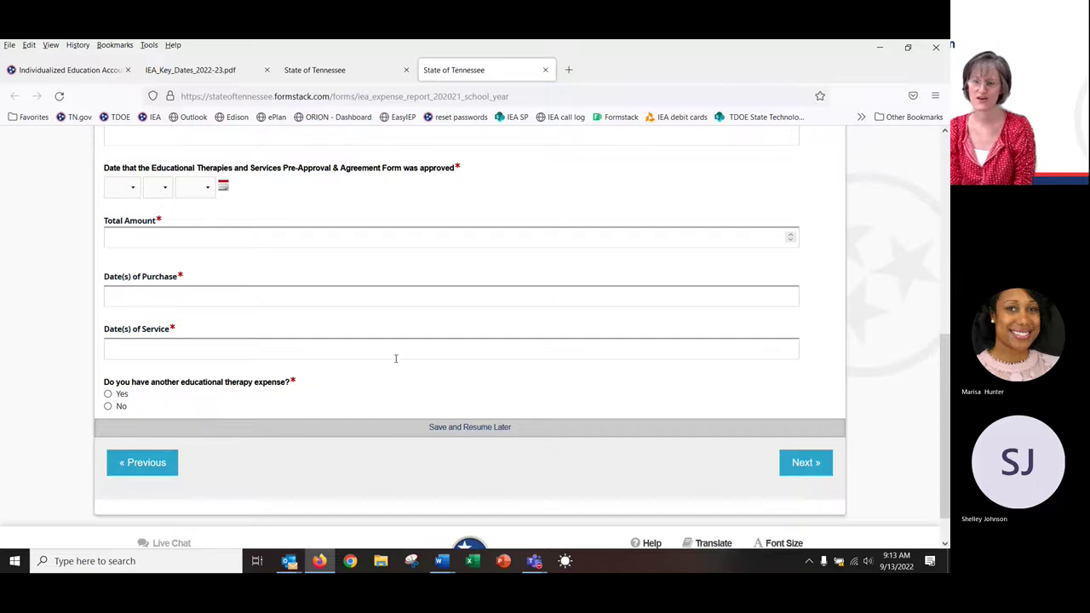
{"action": "scroll", "coordinate": [392, 357], "scroll_direction": "up", "scroll_amount": 1}
{"action": "scroll", "coordinate": [385, 359], "scroll_direction": "up", "scroll_amount": 2}
{"action": "scroll", "coordinate": [385, 359], "scroll_direction": "down", "scroll_amount": 1}
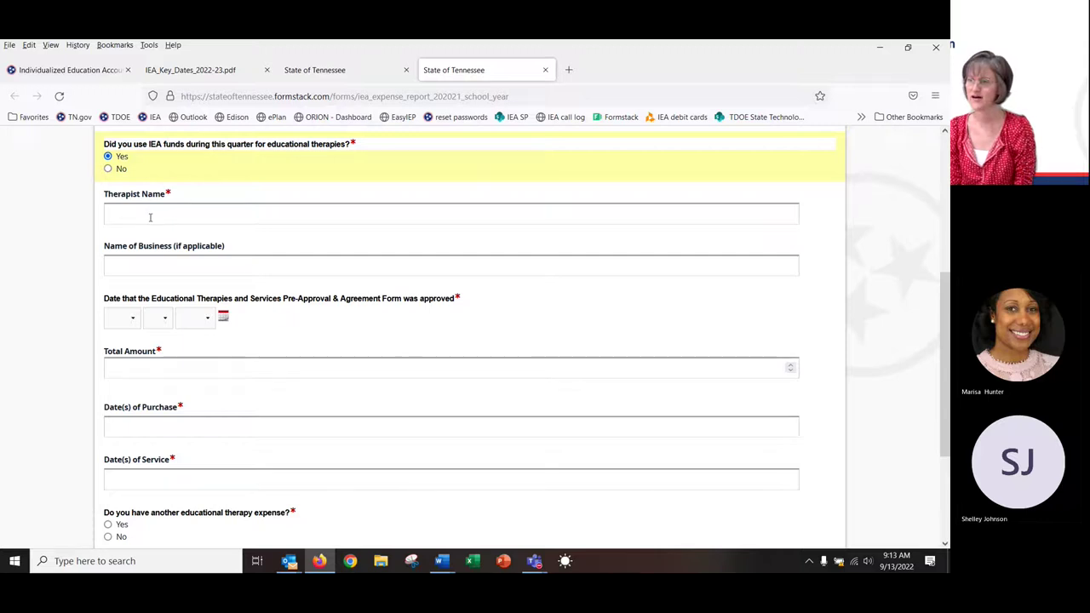
{"action": "scroll", "coordinate": [162, 246], "scroll_direction": "up", "scroll_amount": 1}
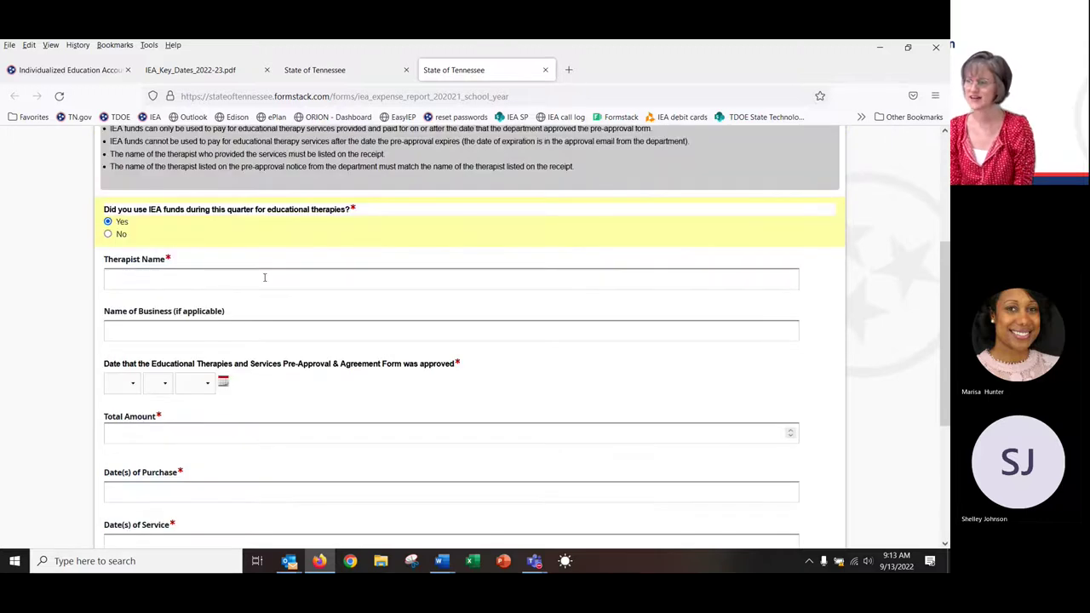
{"action": "scroll", "coordinate": [264, 277], "scroll_direction": "up", "scroll_amount": 1}
{"action": "scroll", "coordinate": [264, 278], "scroll_direction": "up", "scroll_amount": 1}
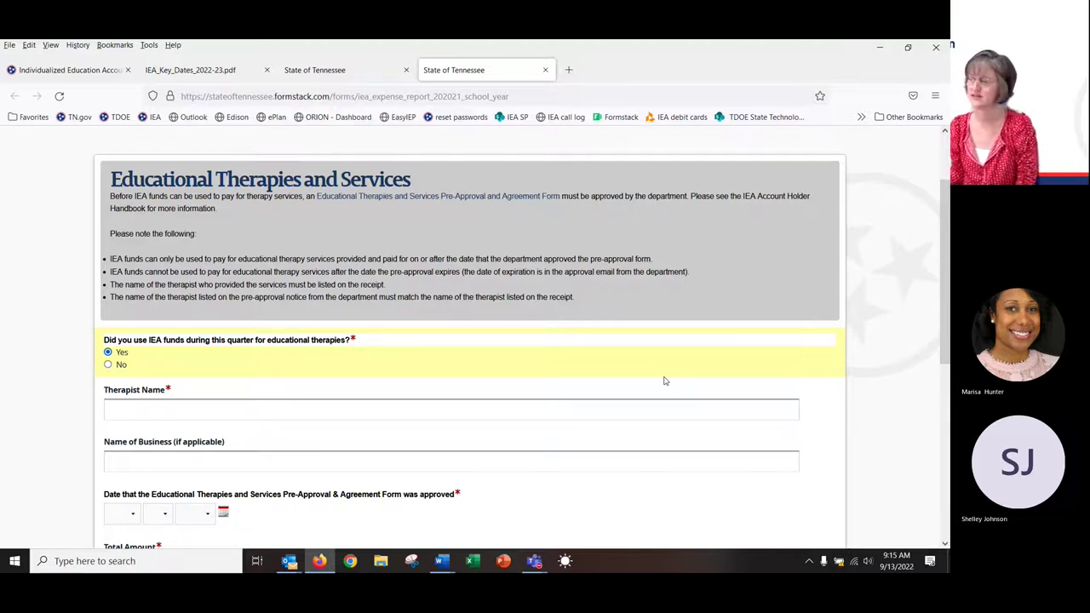
Change the educational therapies answer to No and continue to the Tutoring Services page
{"action": "scroll", "coordinate": [458, 314], "scroll_direction": "down", "scroll_amount": 3}
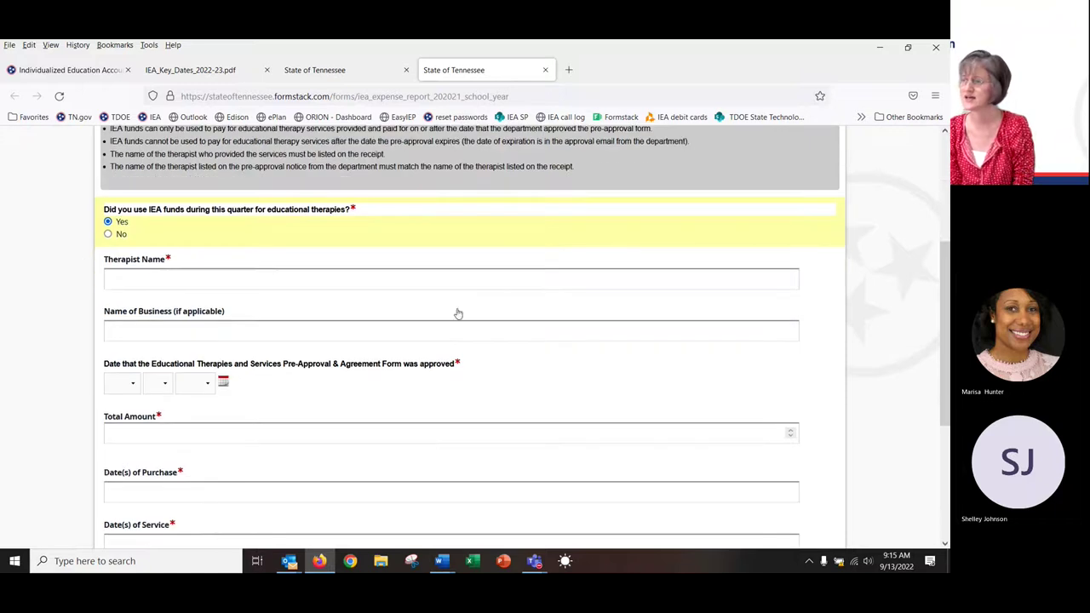
{"action": "left_click", "coordinate": [108, 234]}
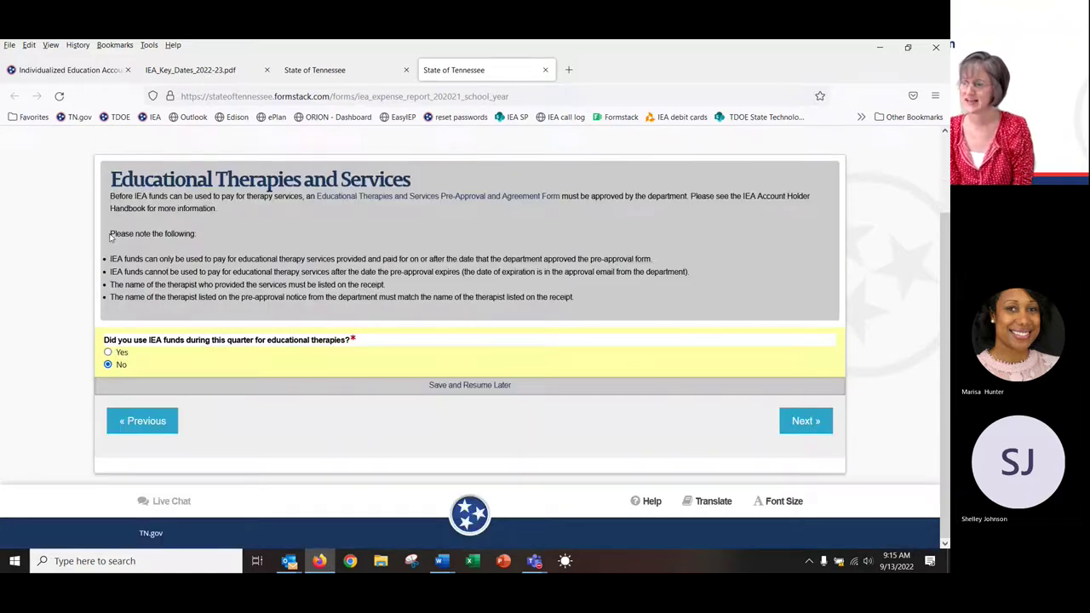
{"action": "left_click", "coordinate": [793, 420]}
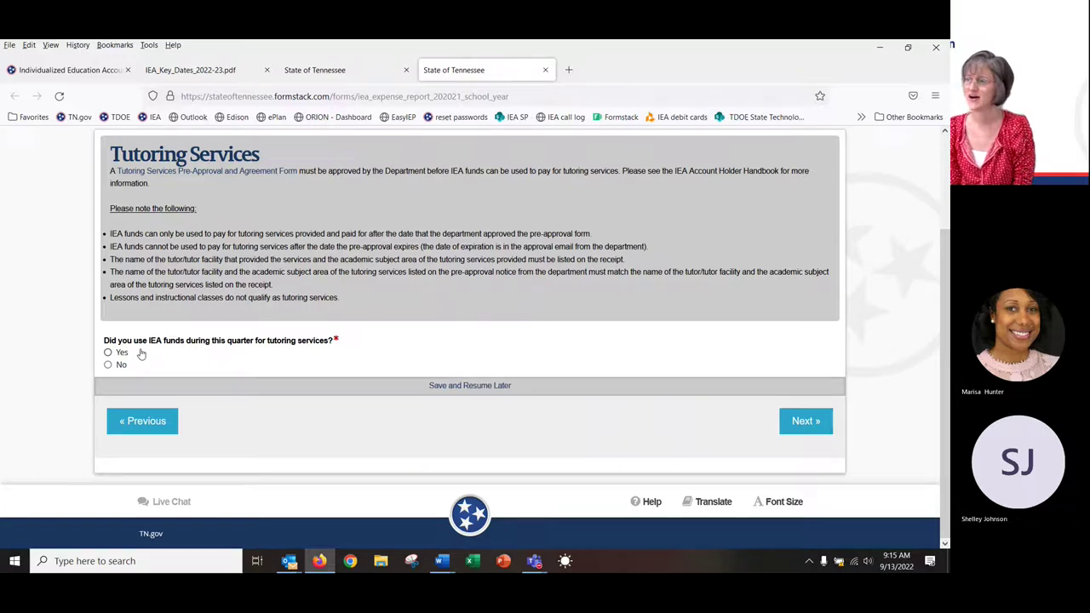
Answer Yes to using IEA funds for tutoring services and review the tutor, facility, approval date, subject, amount, purchase and service date fields
{"action": "left_click", "coordinate": [107, 352]}
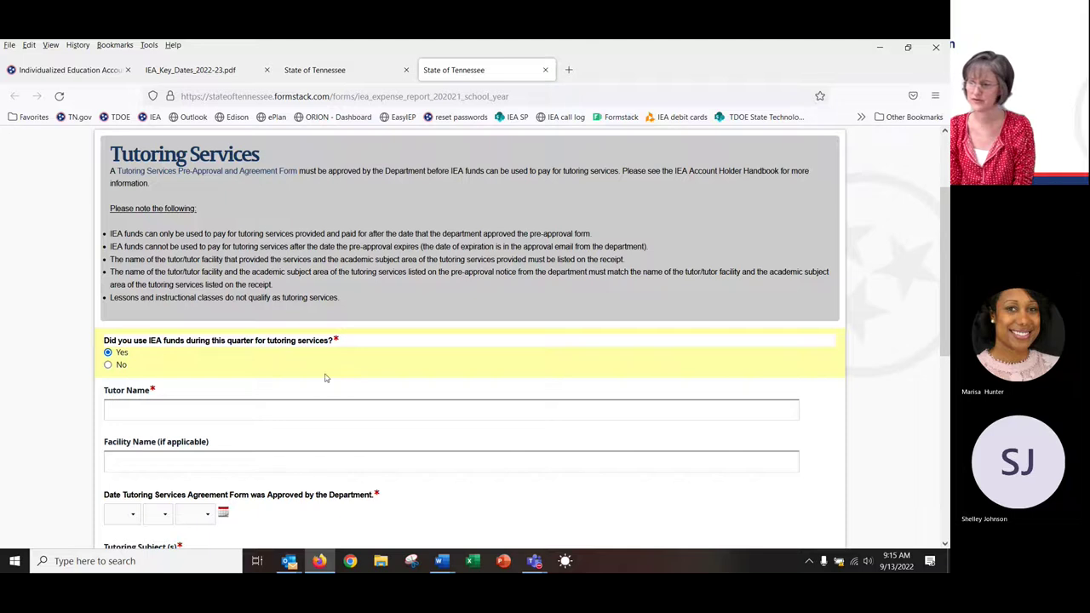
{"action": "scroll", "coordinate": [322, 372], "scroll_direction": "down", "scroll_amount": 1}
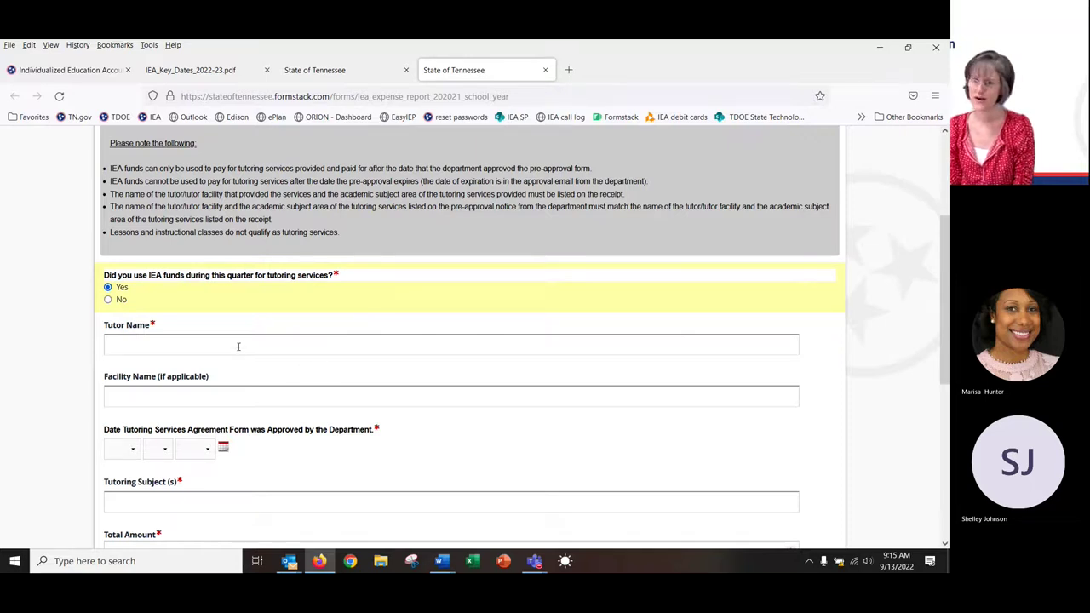
{"action": "scroll", "coordinate": [239, 347], "scroll_direction": "down", "scroll_amount": 3}
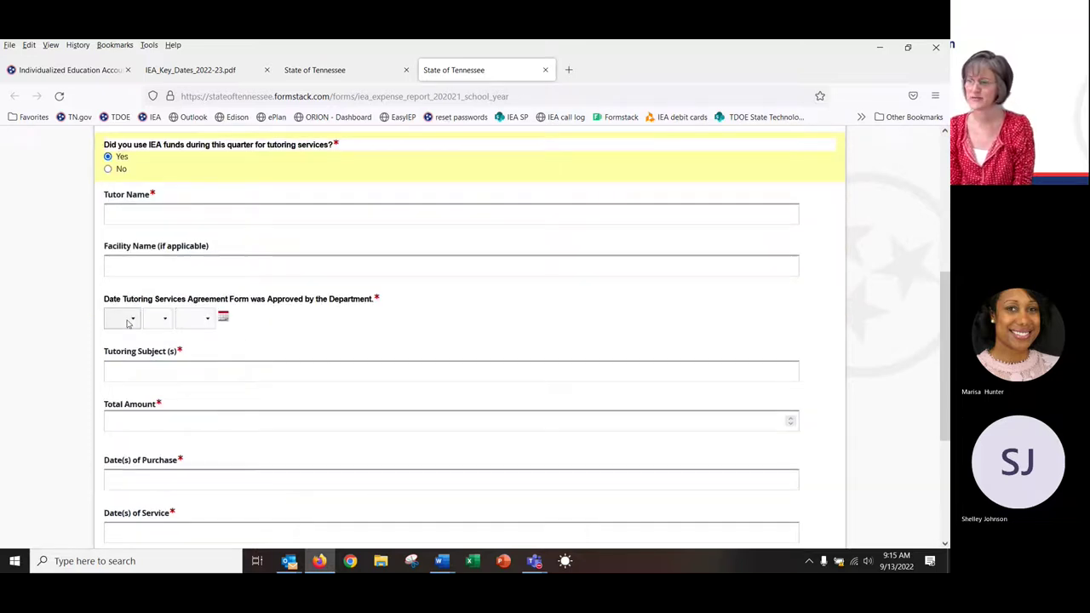
{"action": "scroll", "coordinate": [263, 318], "scroll_direction": "down", "scroll_amount": 3}
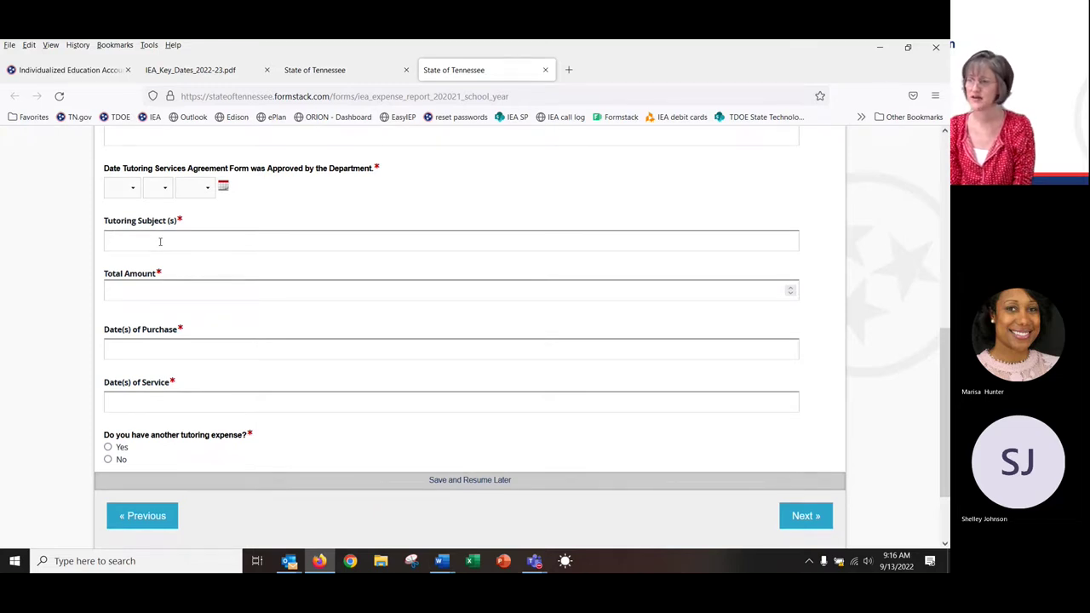
{"action": "scroll", "coordinate": [175, 286], "scroll_direction": "down", "scroll_amount": 2}
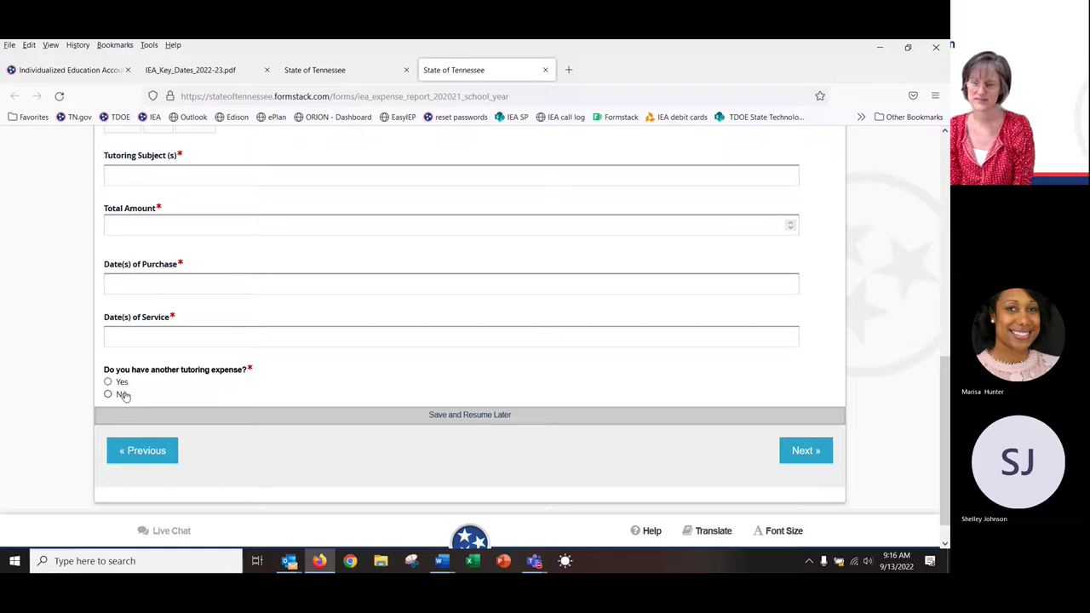
{"action": "scroll", "coordinate": [348, 389], "scroll_direction": "up", "scroll_amount": 3}
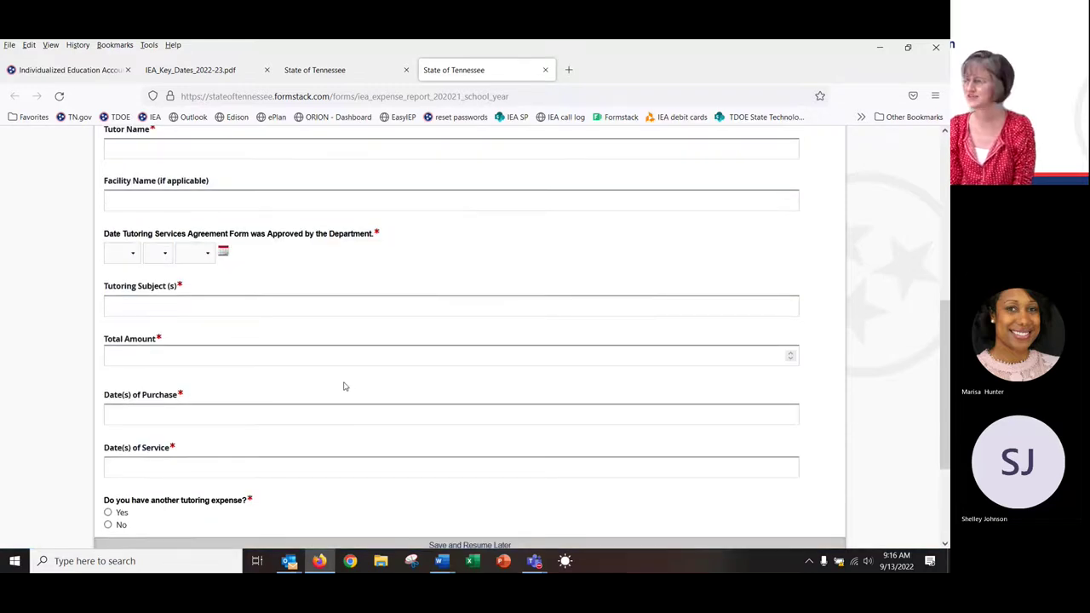
{"action": "scroll", "coordinate": [344, 386], "scroll_direction": "up", "scroll_amount": 2}
{"action": "scroll", "coordinate": [344, 385], "scroll_direction": "up", "scroll_amount": 2}
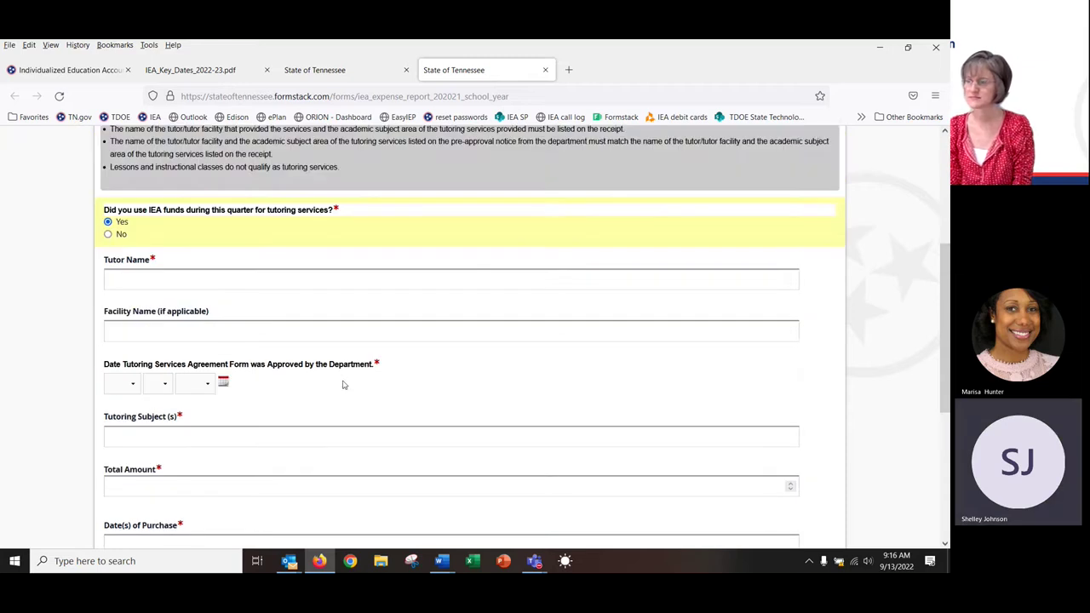
{"action": "scroll", "coordinate": [343, 385], "scroll_direction": "up", "scroll_amount": 3}
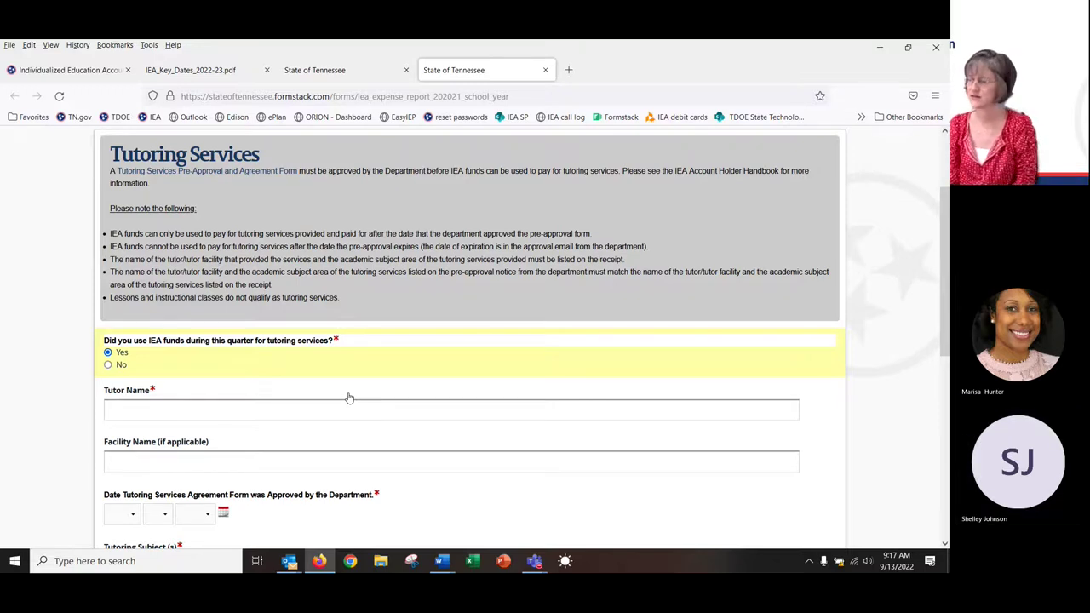
Recheck the tutoring fields and notes, change the tutoring services answer to No, and continue to the Curriculum page
{"action": "scroll", "coordinate": [348, 396], "scroll_direction": "down", "scroll_amount": 1}
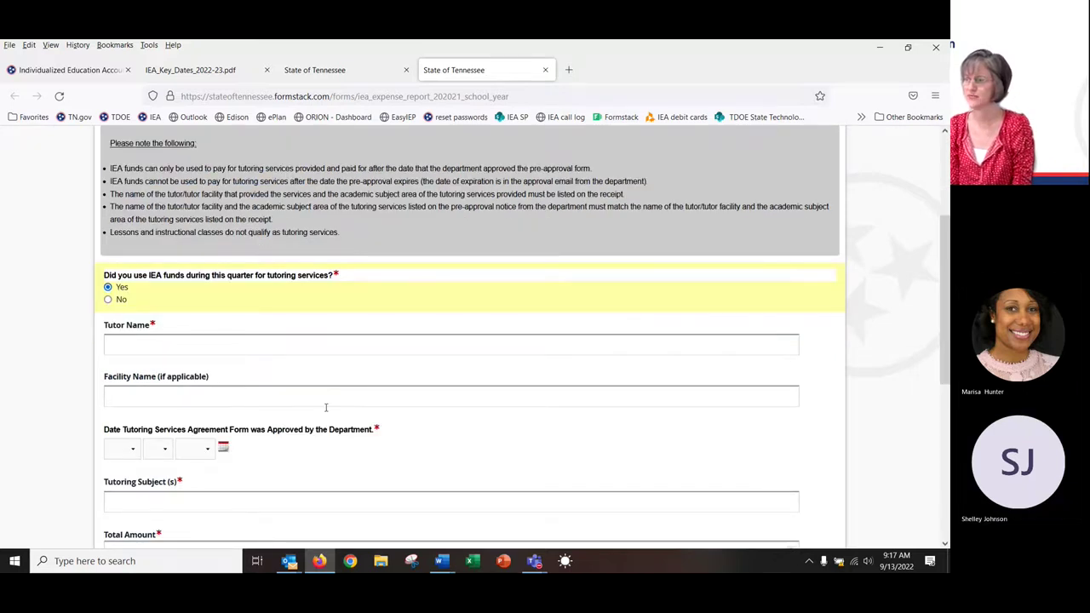
{"action": "scroll", "coordinate": [317, 422], "scroll_direction": "down", "scroll_amount": 1}
{"action": "scroll", "coordinate": [317, 415], "scroll_direction": "up", "scroll_amount": 2}
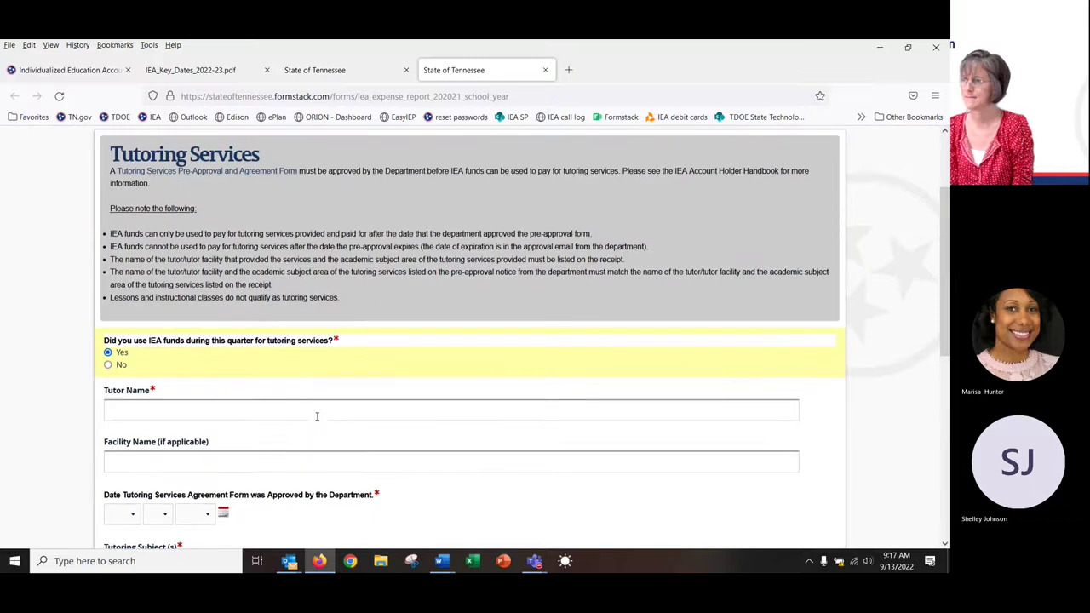
{"action": "scroll", "coordinate": [316, 415], "scroll_direction": "down", "scroll_amount": 3}
{"action": "scroll", "coordinate": [316, 415], "scroll_direction": "up", "scroll_amount": 3}
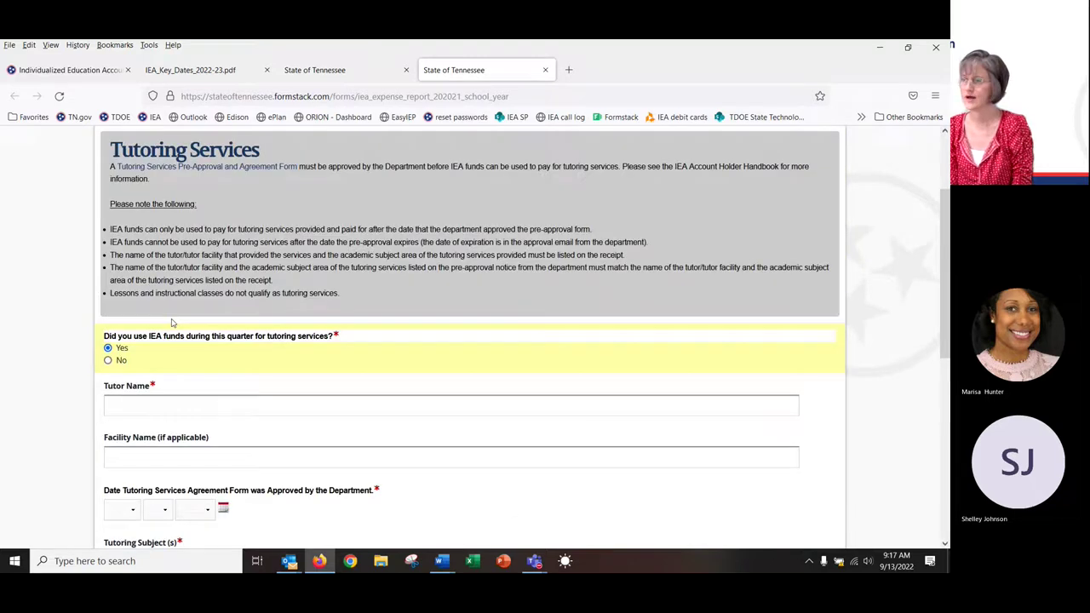
{"action": "left_click", "coordinate": [109, 365]}
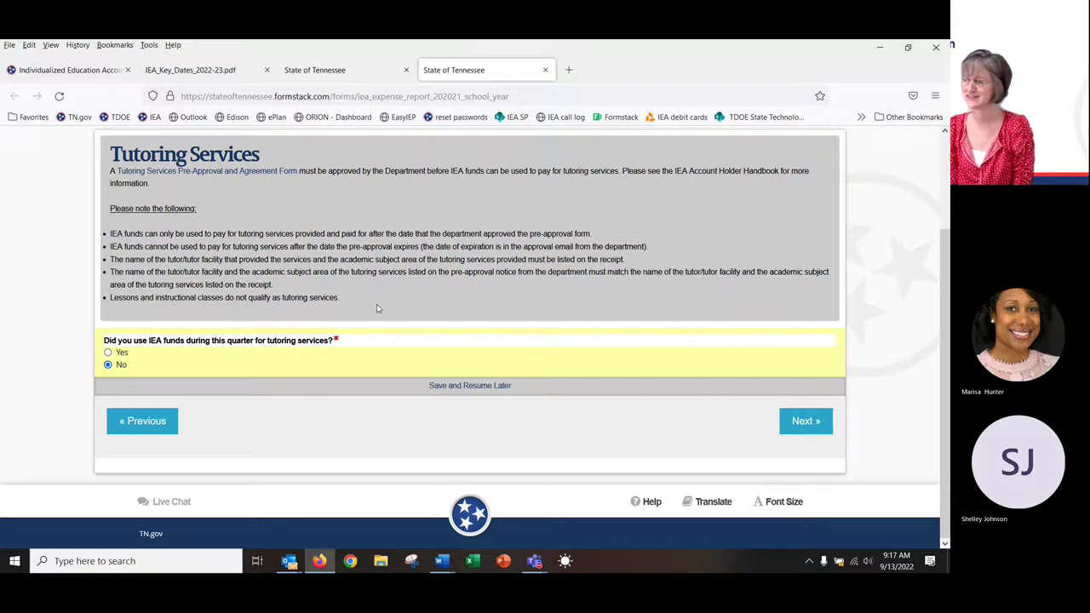
{"action": "scroll", "coordinate": [378, 308], "scroll_direction": "up", "scroll_amount": 2}
{"action": "scroll", "coordinate": [377, 308], "scroll_direction": "down", "scroll_amount": 2}
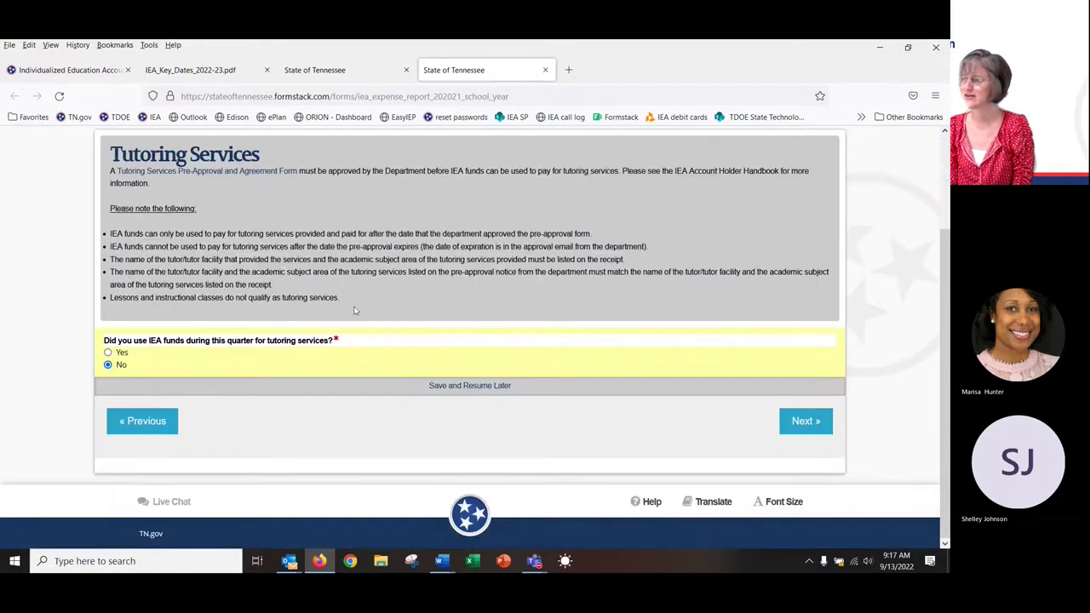
{"action": "left_click", "coordinate": [802, 423]}
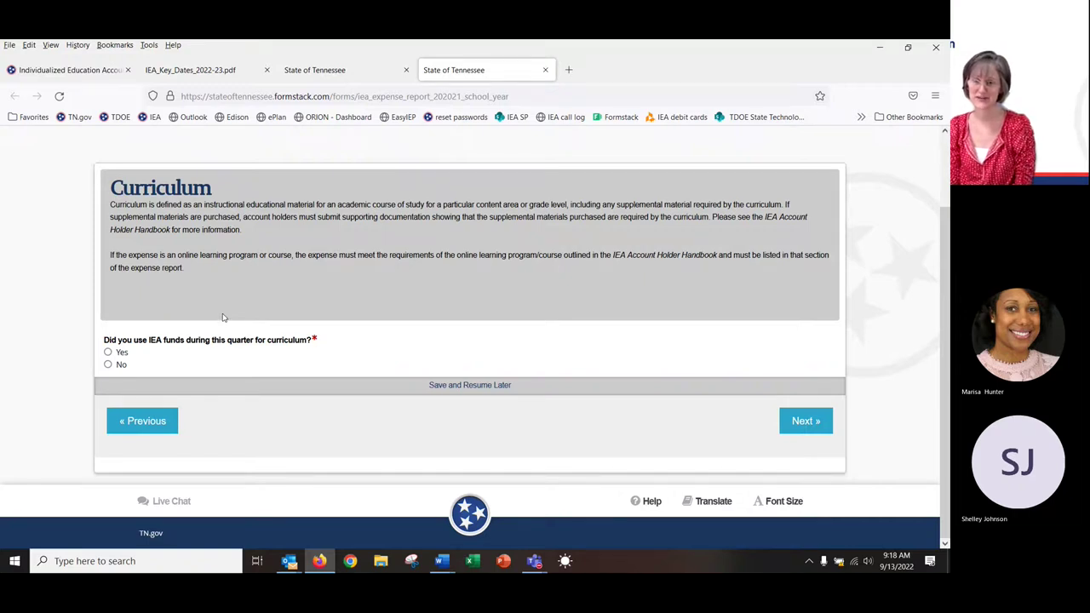
Answer Yes to using IEA funds for curriculum and review the name, pre-approval, purchase date, amount and supplemental materials fields
{"action": "left_click", "coordinate": [108, 353]}
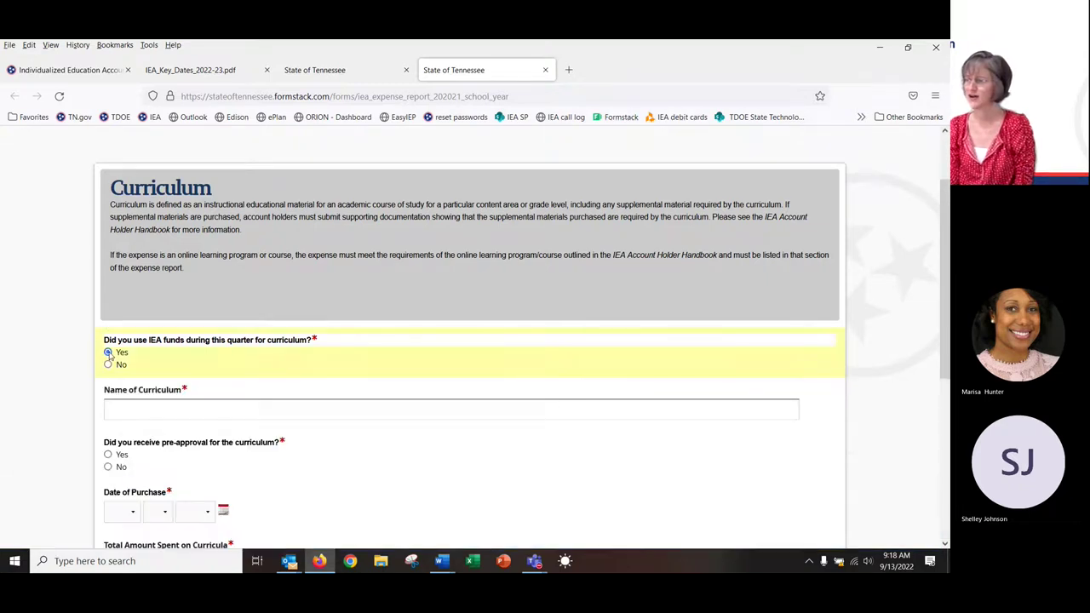
{"action": "scroll", "coordinate": [450, 358], "scroll_direction": "down", "scroll_amount": 3}
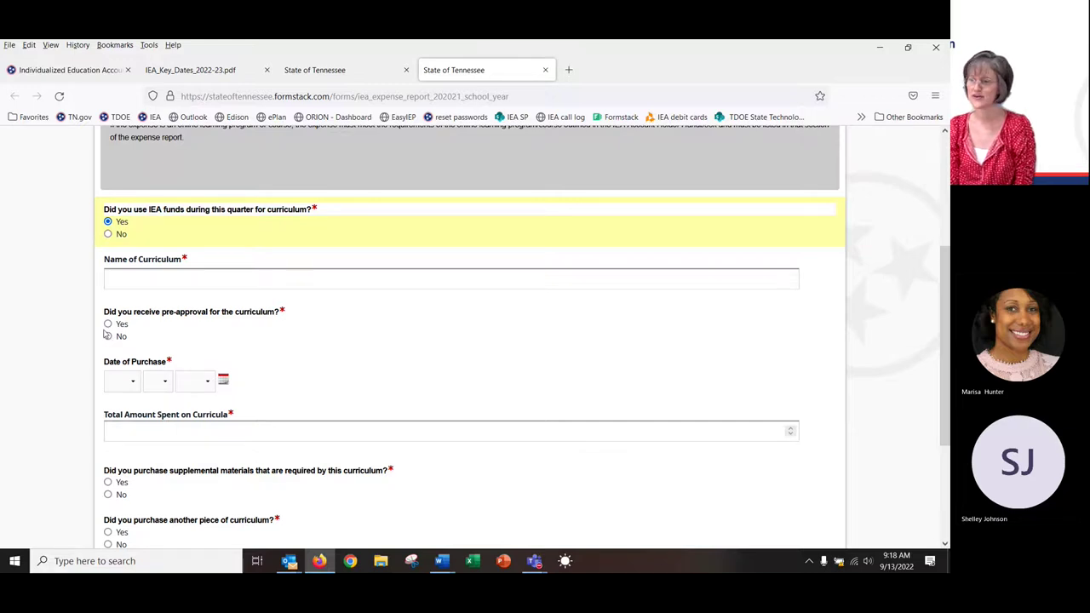
{"action": "scroll", "coordinate": [275, 347], "scroll_direction": "up", "scroll_amount": 1}
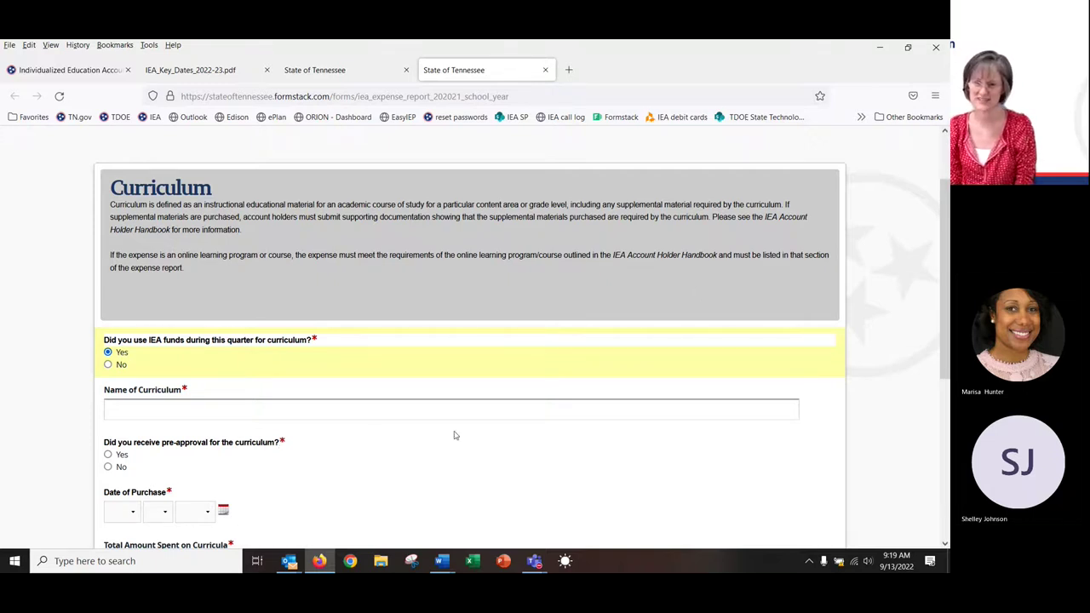
{"action": "scroll", "coordinate": [377, 423], "scroll_direction": "down", "scroll_amount": 1}
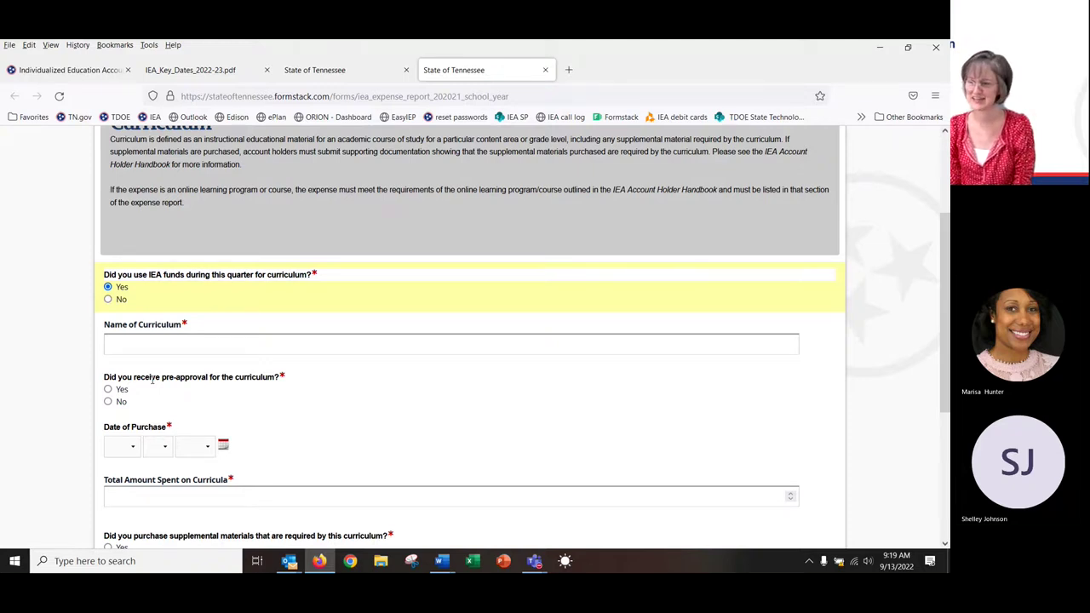
{"action": "scroll", "coordinate": [152, 381], "scroll_direction": "down", "scroll_amount": 1}
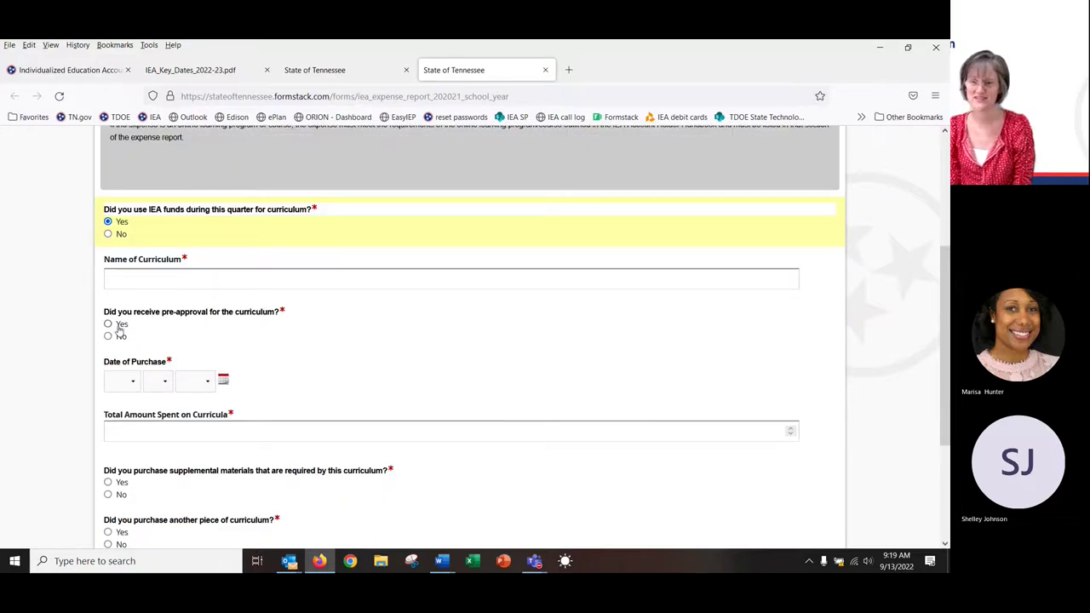
{"action": "scroll", "coordinate": [119, 330], "scroll_direction": "up", "scroll_amount": 2}
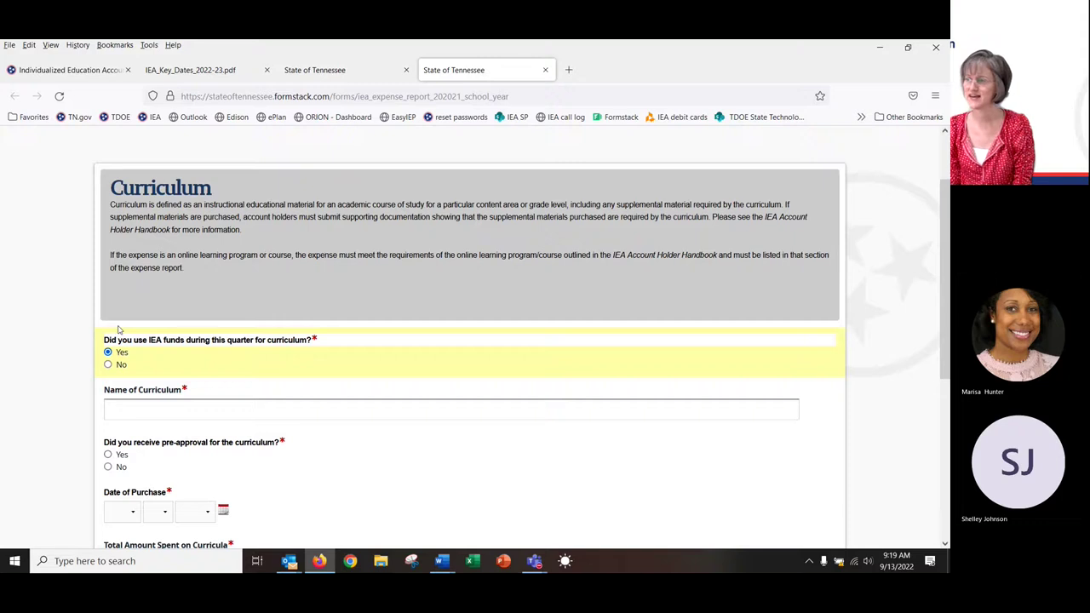
{"action": "scroll", "coordinate": [119, 331], "scroll_direction": "down", "scroll_amount": 4}
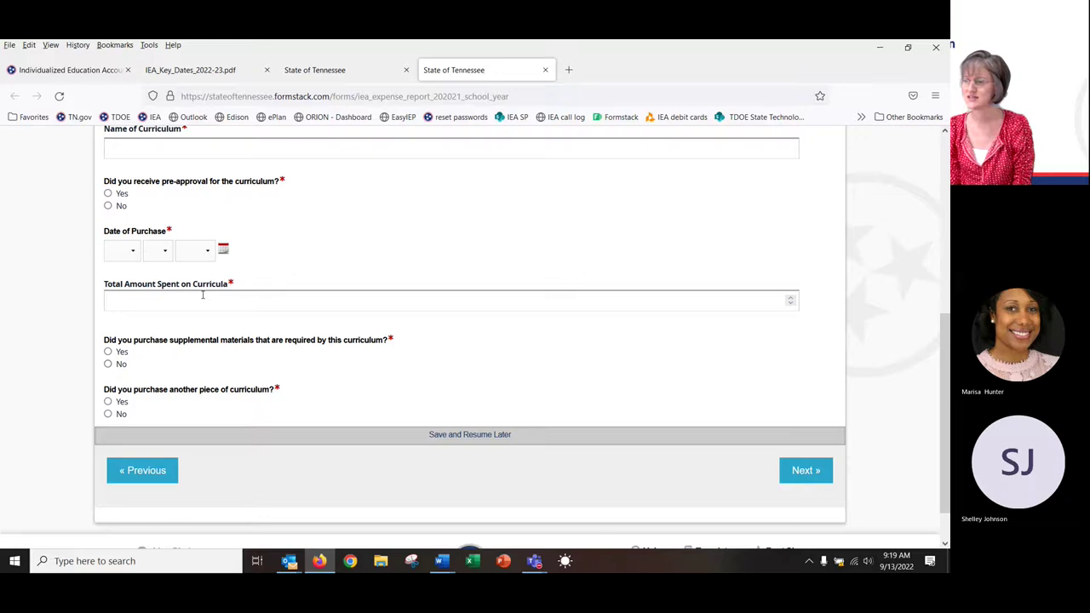
{"action": "scroll", "coordinate": [156, 361], "scroll_direction": "down", "scroll_amount": 1}
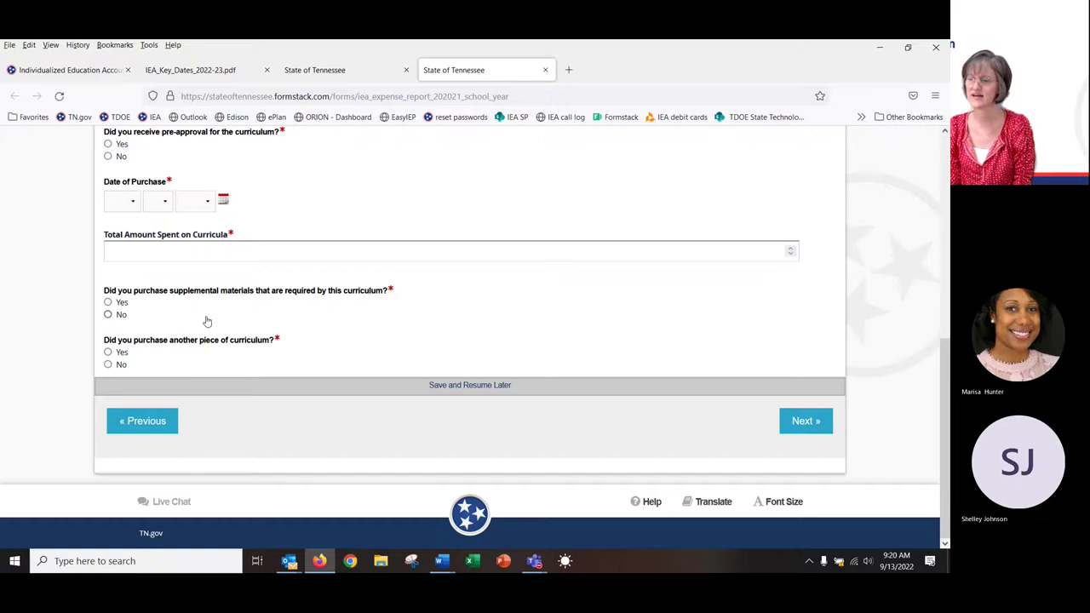
Answer Yes to purchasing another piece of curriculum and review the second set of curriculum fields
{"action": "left_click", "coordinate": [108, 353]}
{"action": "scroll", "coordinate": [212, 438], "scroll_direction": "down", "scroll_amount": 3}
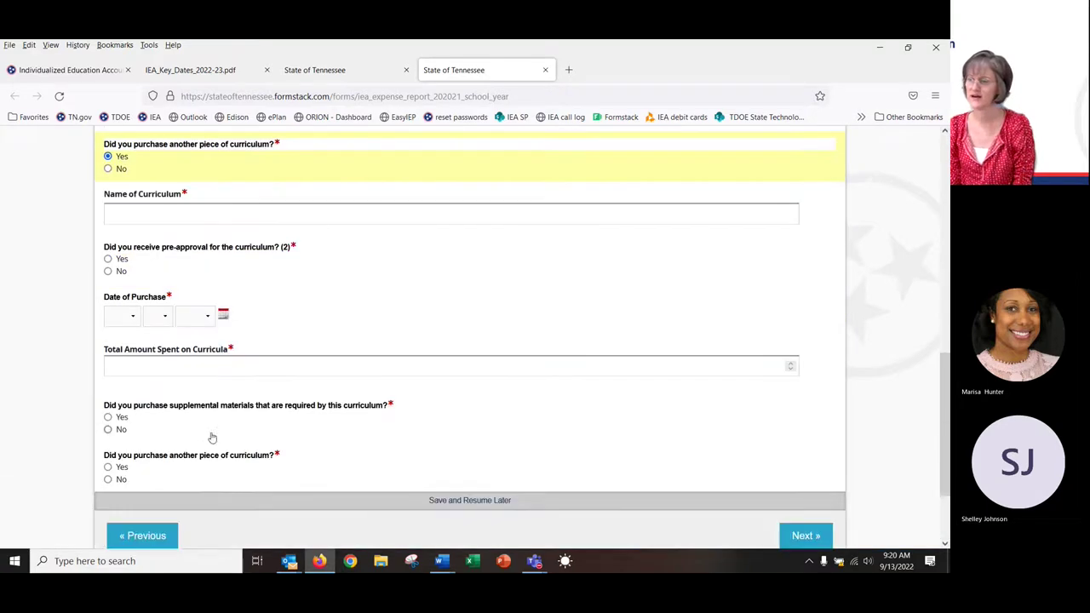
{"action": "scroll", "coordinate": [212, 438], "scroll_direction": "down", "scroll_amount": 1}
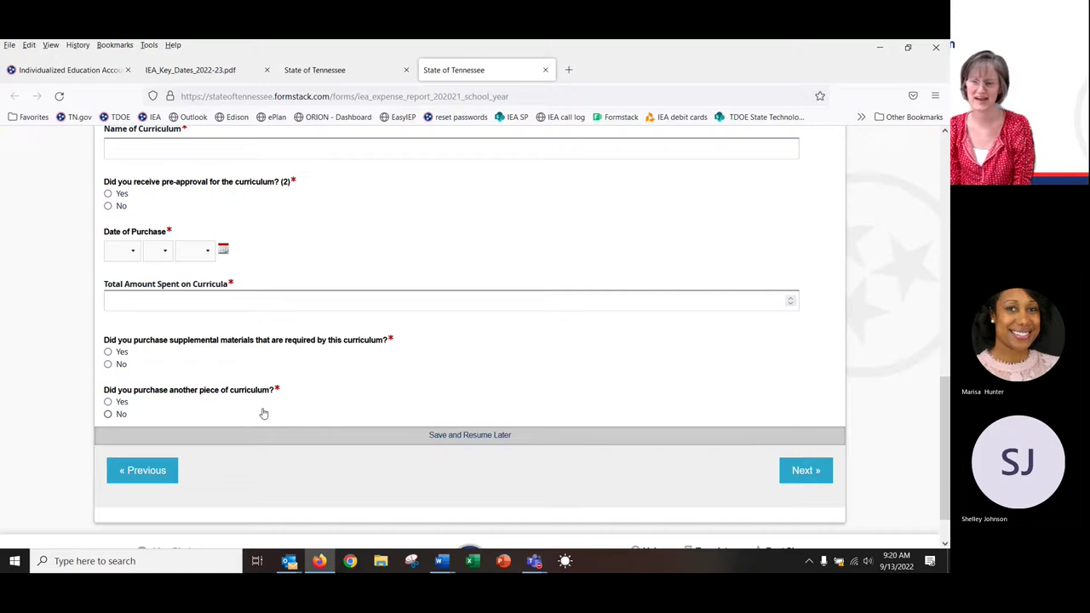
{"action": "scroll", "coordinate": [260, 413], "scroll_direction": "down", "scroll_amount": 2}
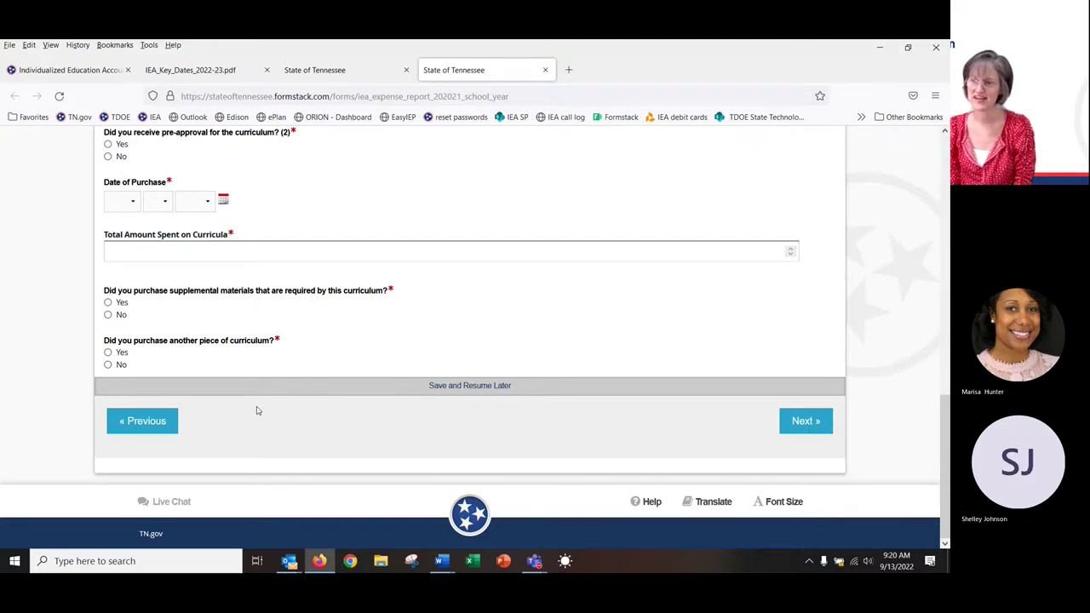
{"action": "scroll", "coordinate": [257, 411], "scroll_direction": "up", "scroll_amount": 3}
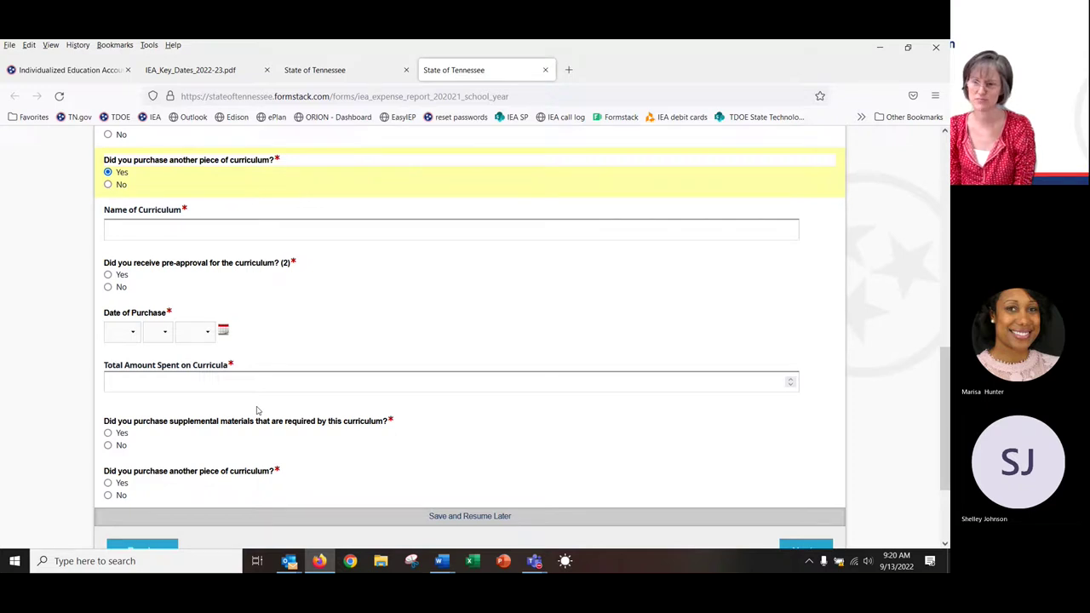
{"action": "scroll", "coordinate": [257, 410], "scroll_direction": "down", "scroll_amount": 3}
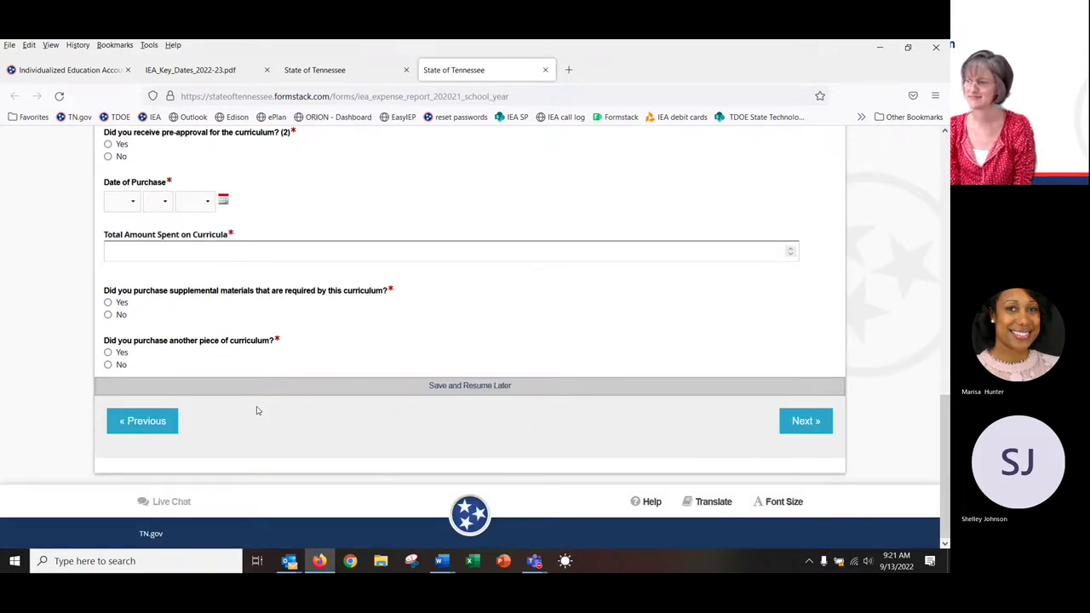
Change the answer on using IEA funds for curriculum to No and continue to the Computer Hardware/Technological Devices page
{"action": "scroll", "coordinate": [258, 411], "scroll_direction": "up", "scroll_amount": 15}
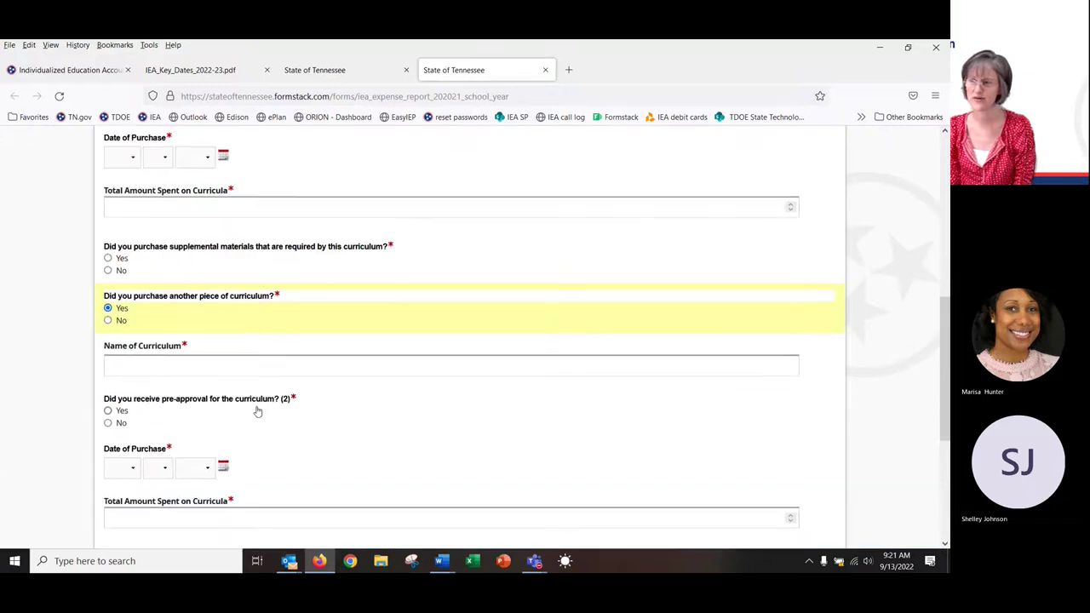
{"action": "scroll", "coordinate": [257, 411], "scroll_direction": "down", "scroll_amount": 3}
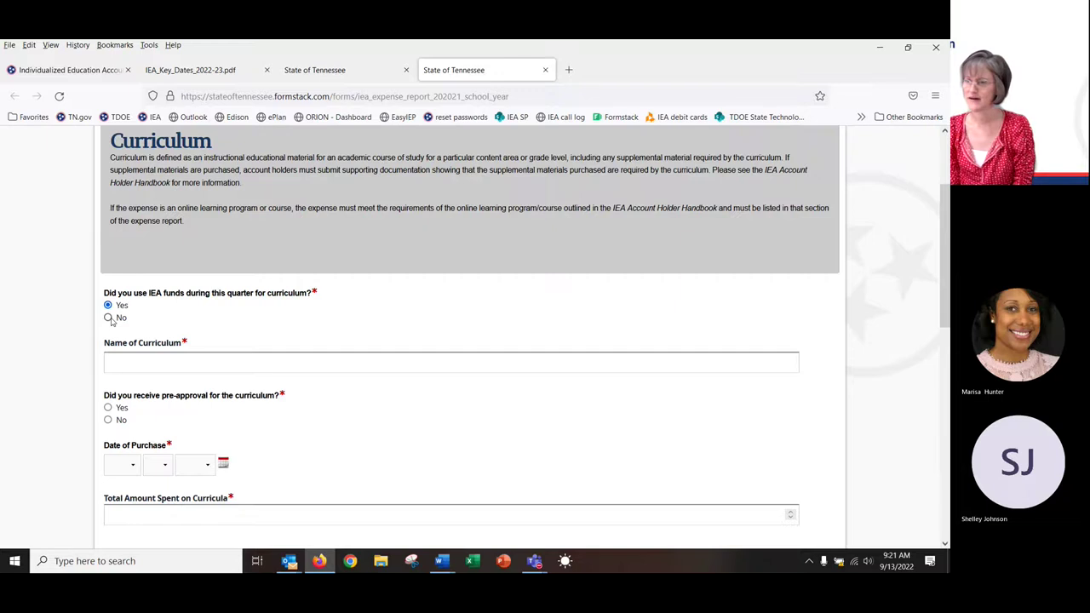
{"action": "left_click", "coordinate": [108, 317]}
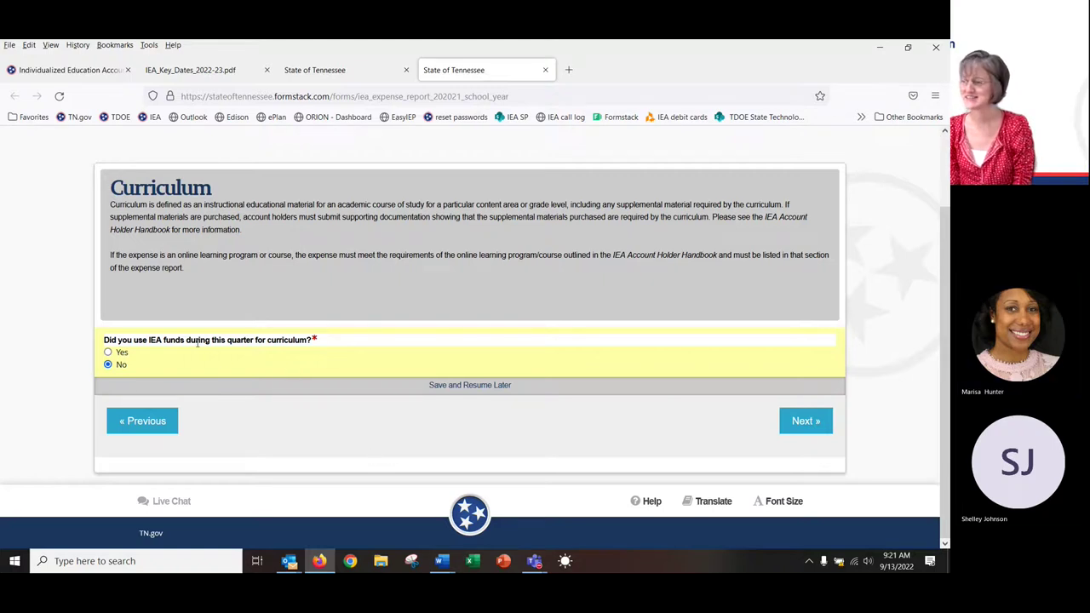
{"action": "left_click", "coordinate": [805, 421]}
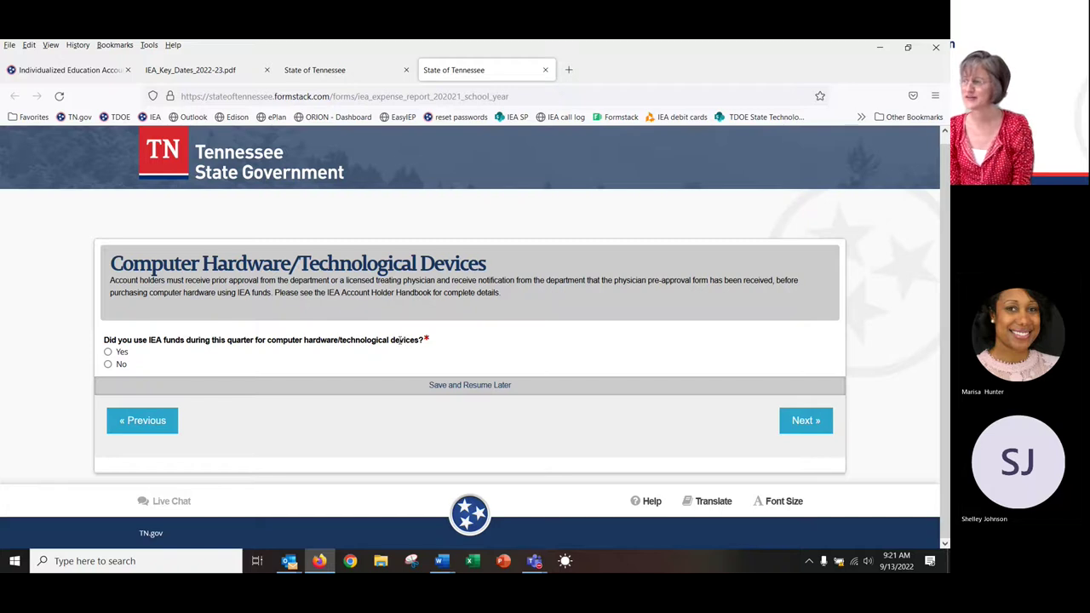
Answer Yes to using IEA funds for computer hardware and review the device name, approval date, amount, purchase date and additional expense fields
{"action": "left_click", "coordinate": [108, 352]}
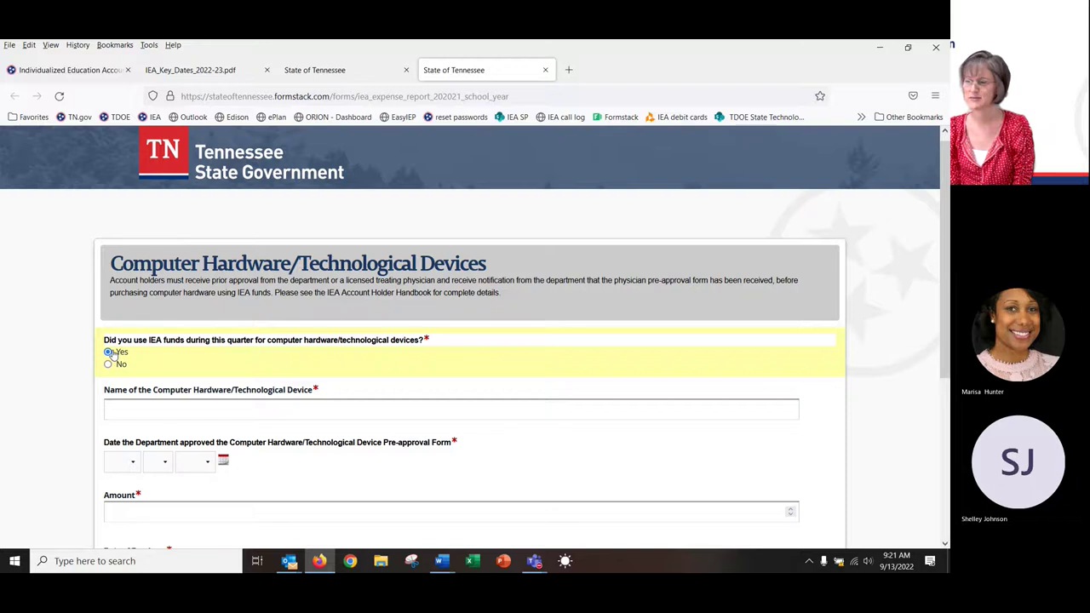
{"action": "scroll", "coordinate": [111, 352], "scroll_direction": "down", "scroll_amount": 1}
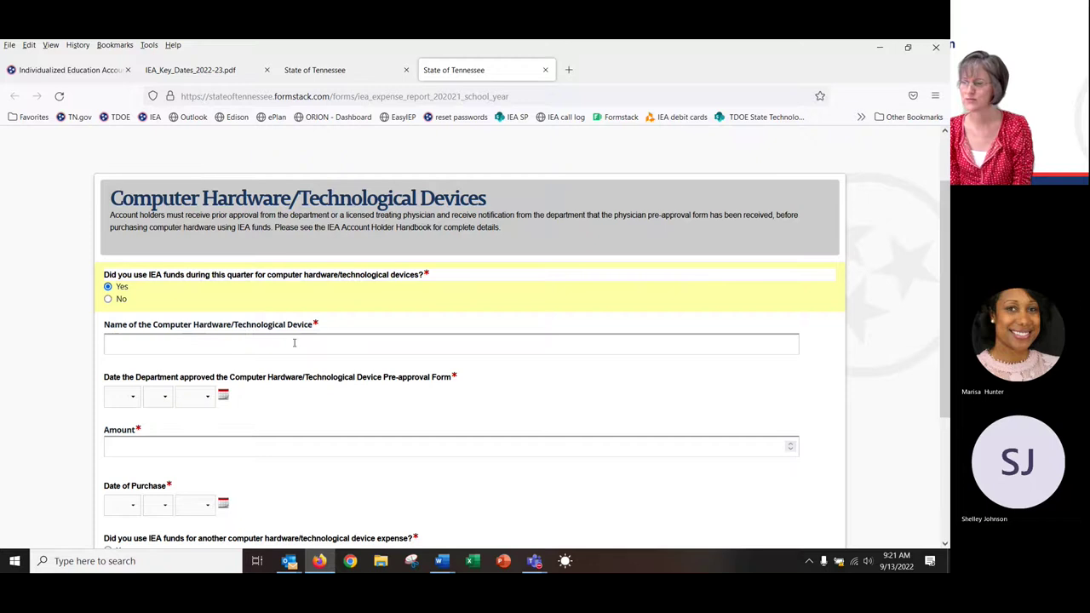
{"action": "scroll", "coordinate": [272, 343], "scroll_direction": "down", "scroll_amount": 3}
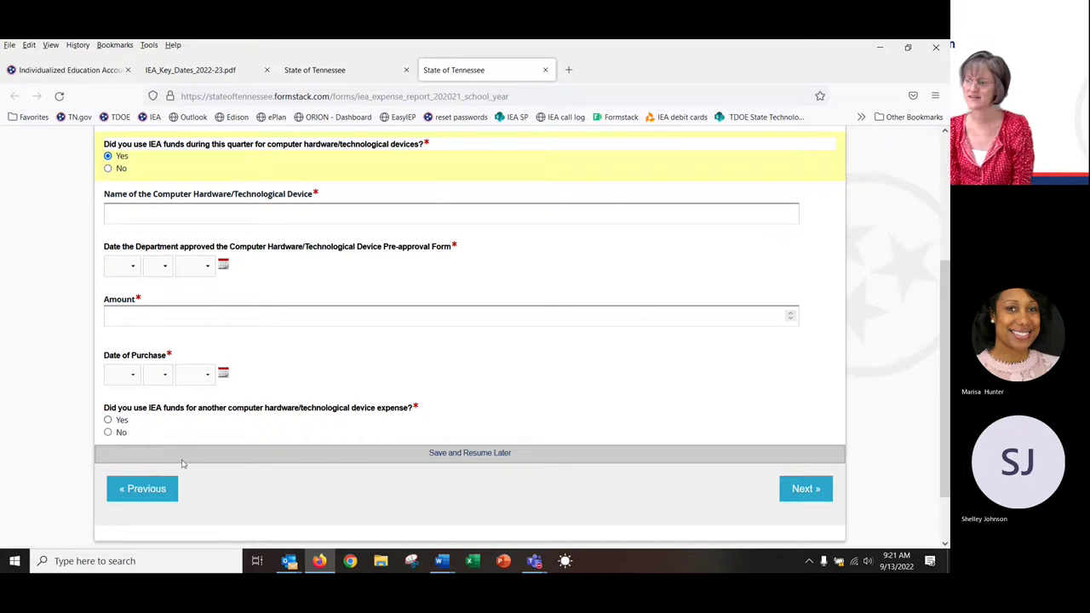
{"action": "scroll", "coordinate": [381, 309], "scroll_direction": "down", "scroll_amount": 2}
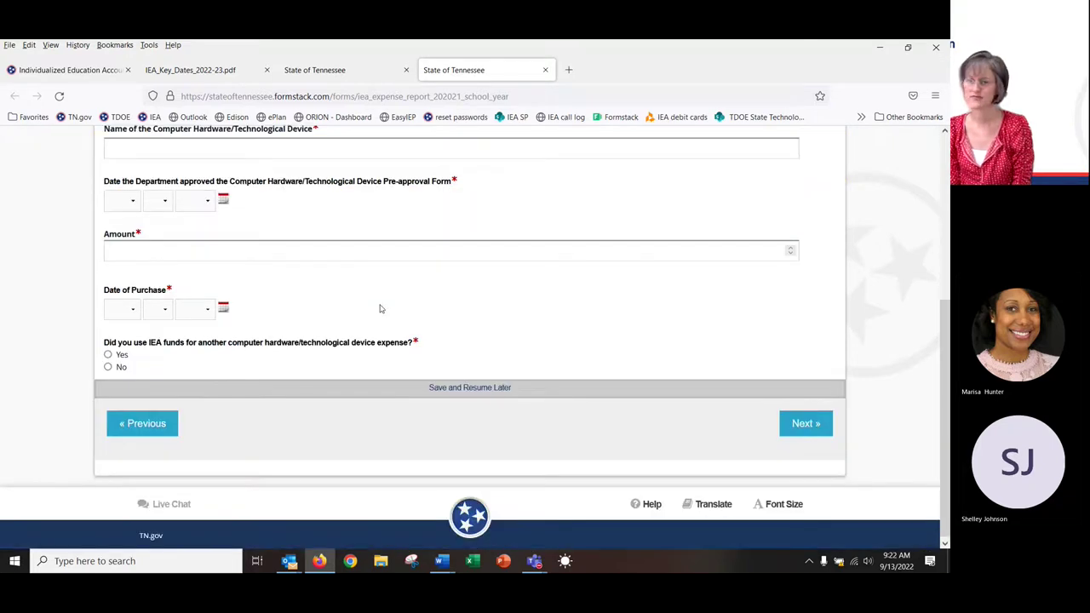
{"action": "scroll", "coordinate": [380, 309], "scroll_direction": "up", "scroll_amount": 2}
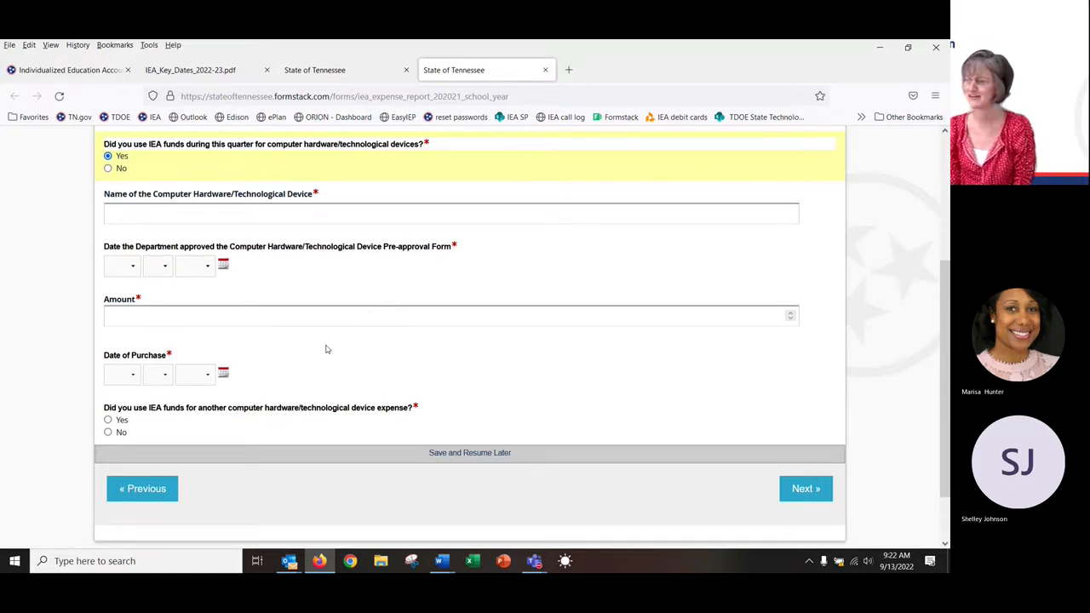
Change the computer hardware/technological devices answer to No and continue to the Transportation Service Provider Fees page
{"action": "scroll", "coordinate": [327, 348], "scroll_direction": "up", "scroll_amount": 4}
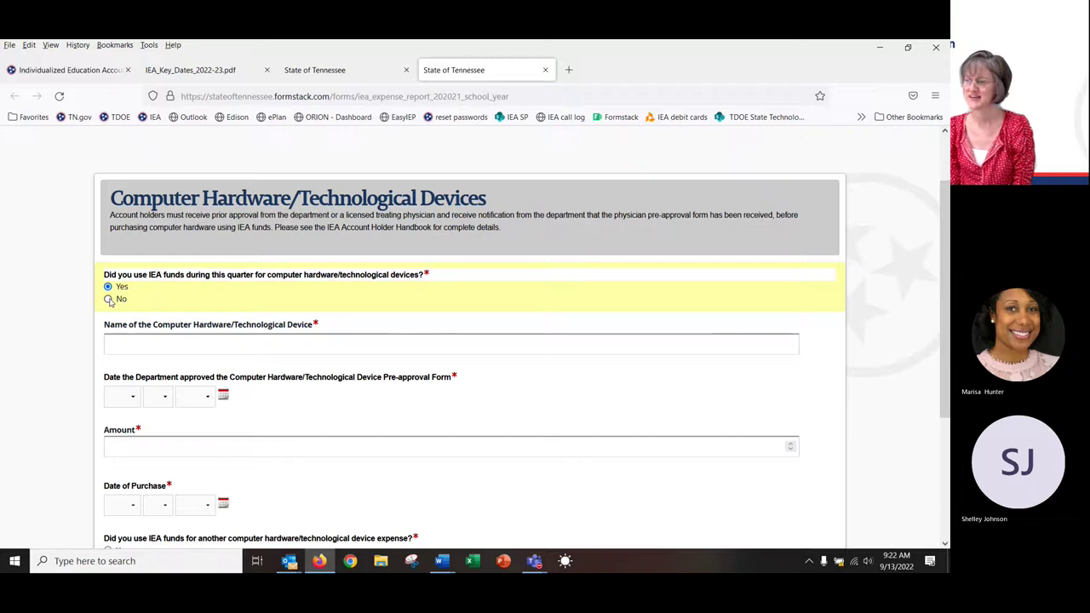
{"action": "left_click", "coordinate": [108, 299]}
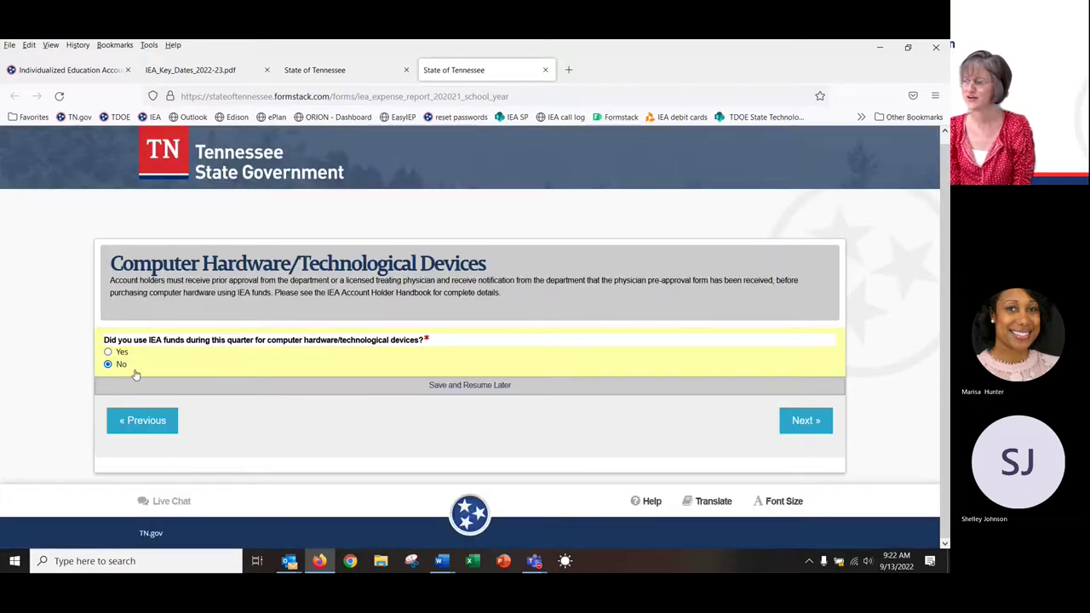
{"action": "left_click", "coordinate": [792, 423]}
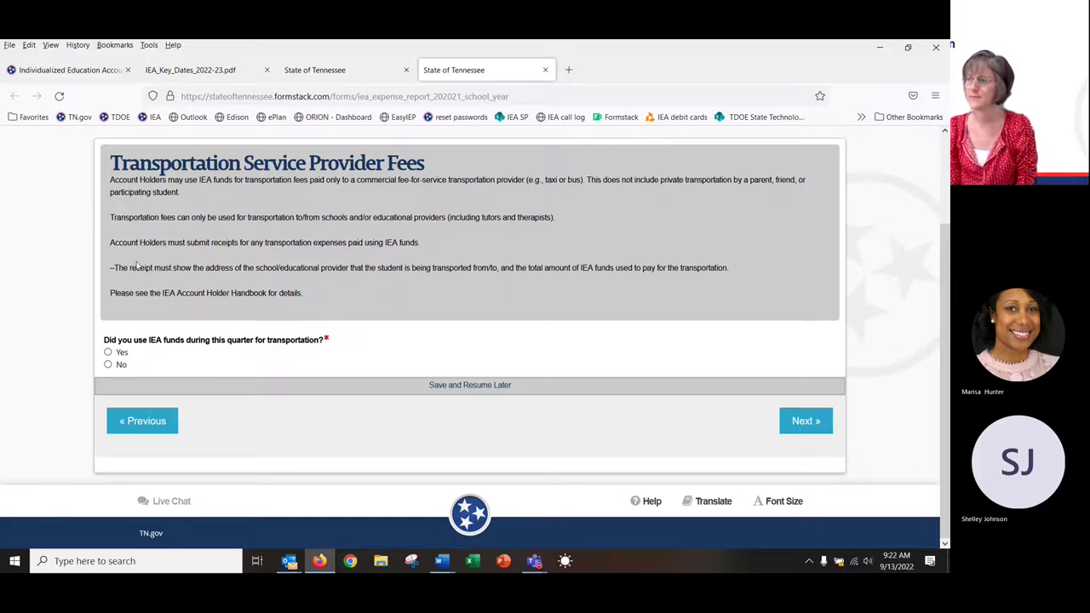
Answer Yes to using IEA funds for transportation, review the revealed fields, and highlight the sentence stating what the receipt must show
{"action": "left_click", "coordinate": [107, 352]}
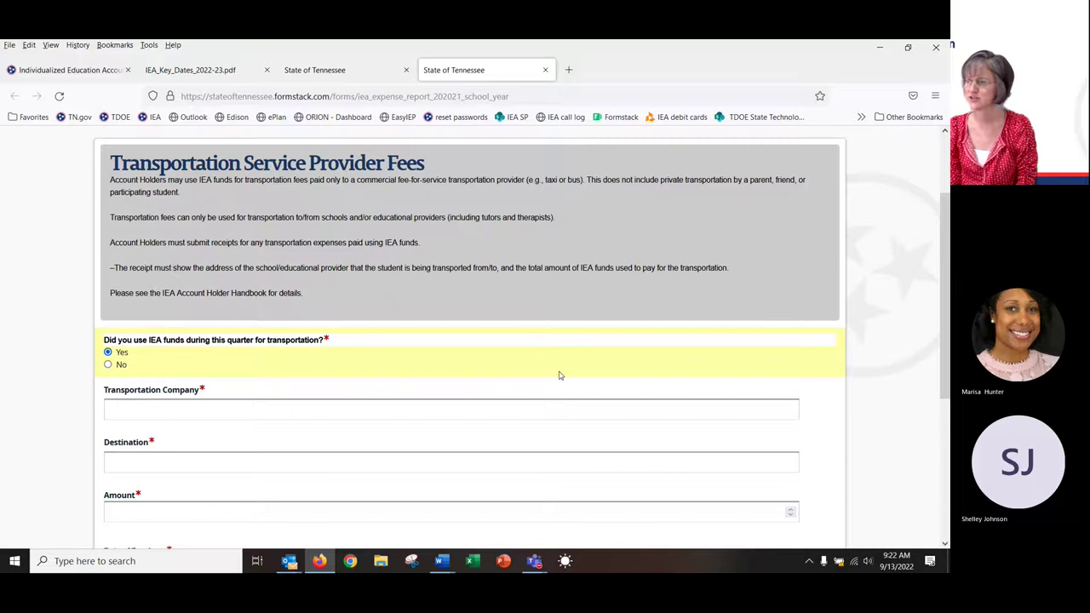
{"action": "scroll", "coordinate": [557, 375], "scroll_direction": "down", "scroll_amount": 1}
{"action": "scroll", "coordinate": [556, 374], "scroll_direction": "down", "scroll_amount": 3}
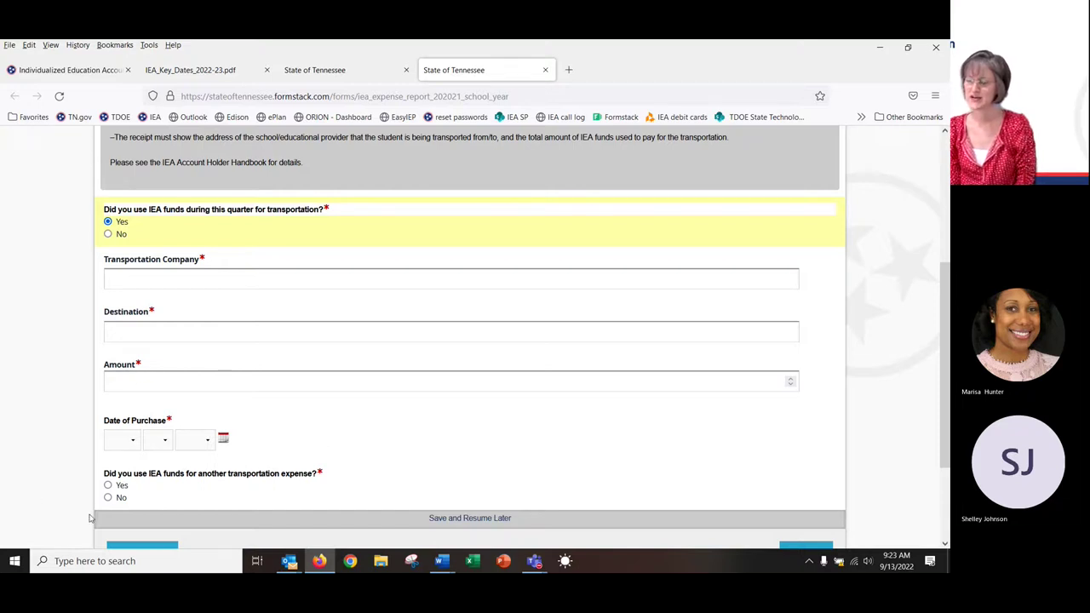
{"action": "scroll", "coordinate": [221, 453], "scroll_direction": "up", "scroll_amount": 3}
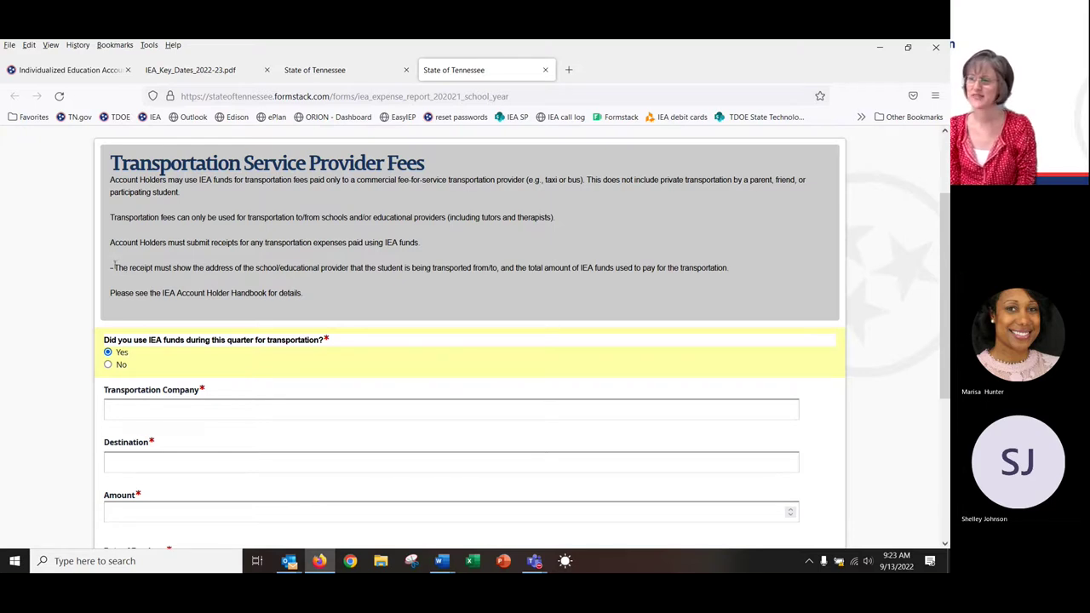
{"action": "left_click_drag", "start_coordinate": [113, 266], "coordinate": [739, 267]}
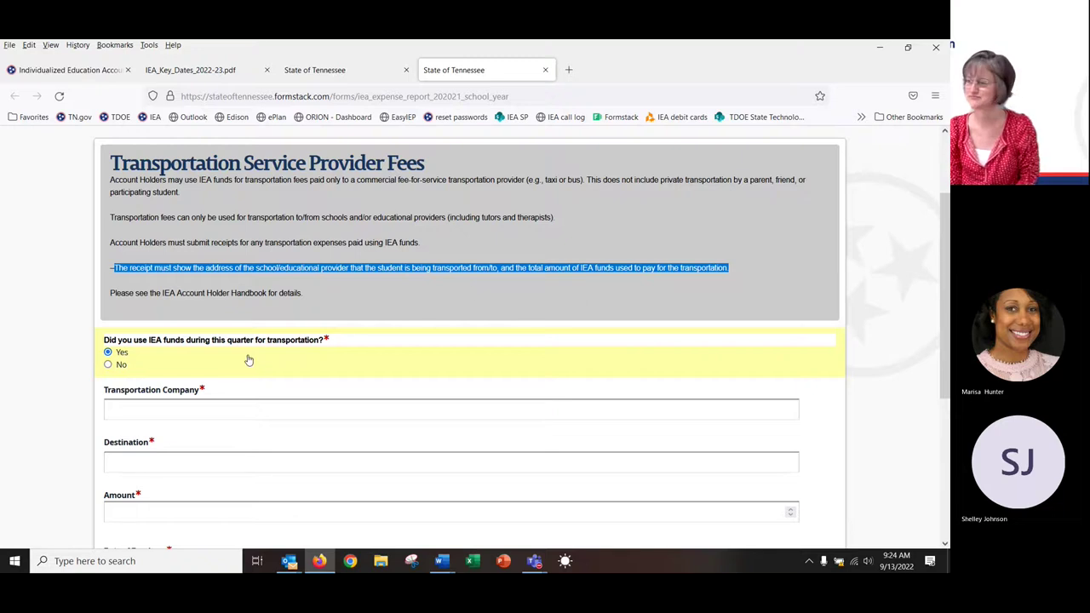
Change the transportation answer to No and continue to the Testing Fees page
{"action": "scroll", "coordinate": [181, 354], "scroll_direction": "down", "scroll_amount": 1}
{"action": "left_click", "coordinate": [108, 299]}
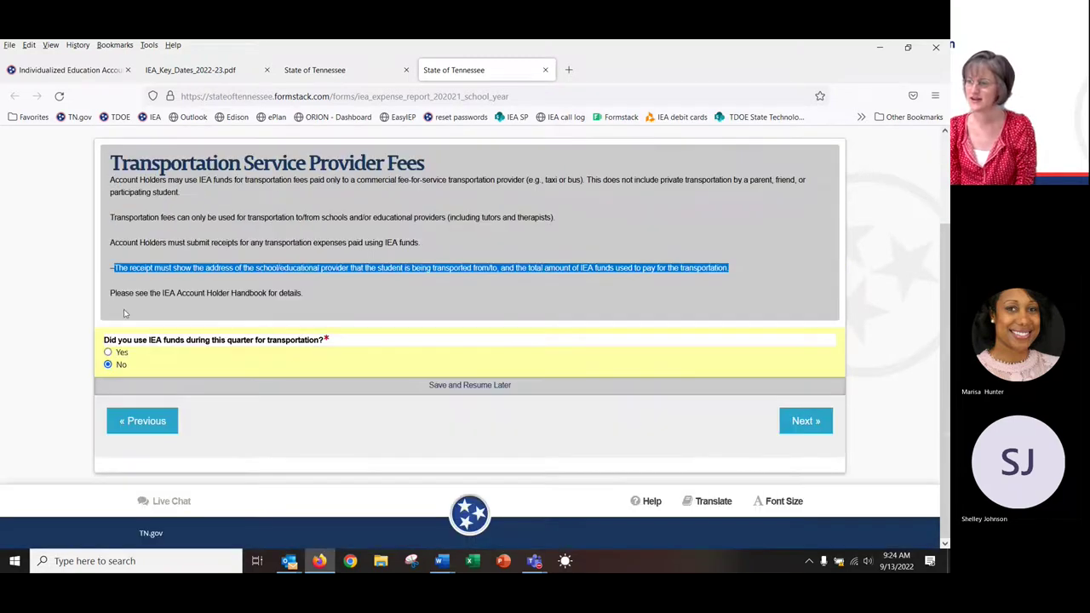
{"action": "left_click", "coordinate": [805, 421]}
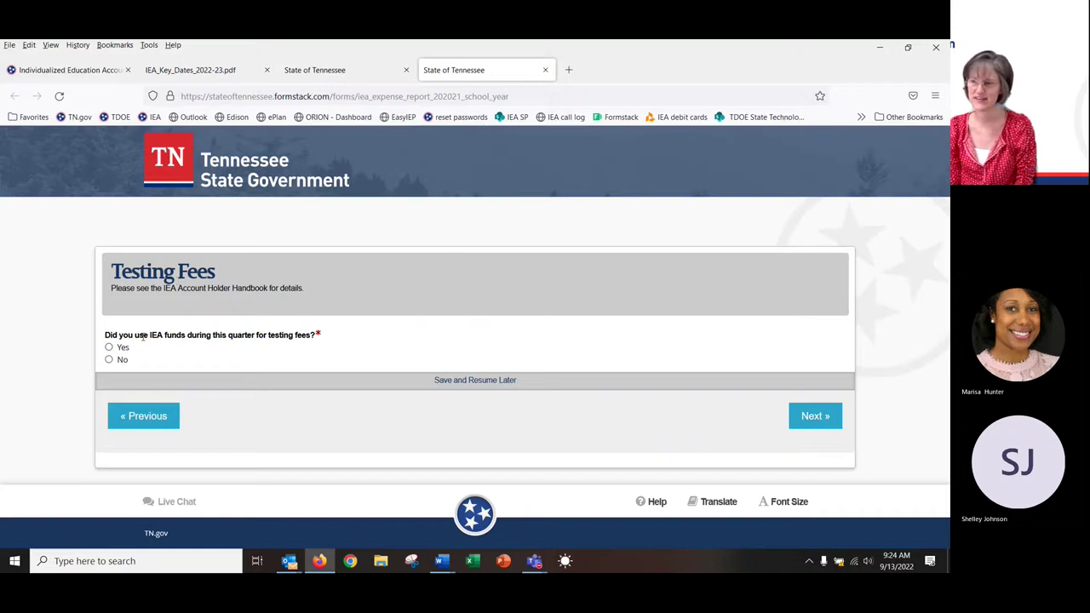
Answer Yes to using IEA funds for testing fees and review the test name, company, amount, purchase date and additional fee fields
{"action": "left_click", "coordinate": [108, 347]}
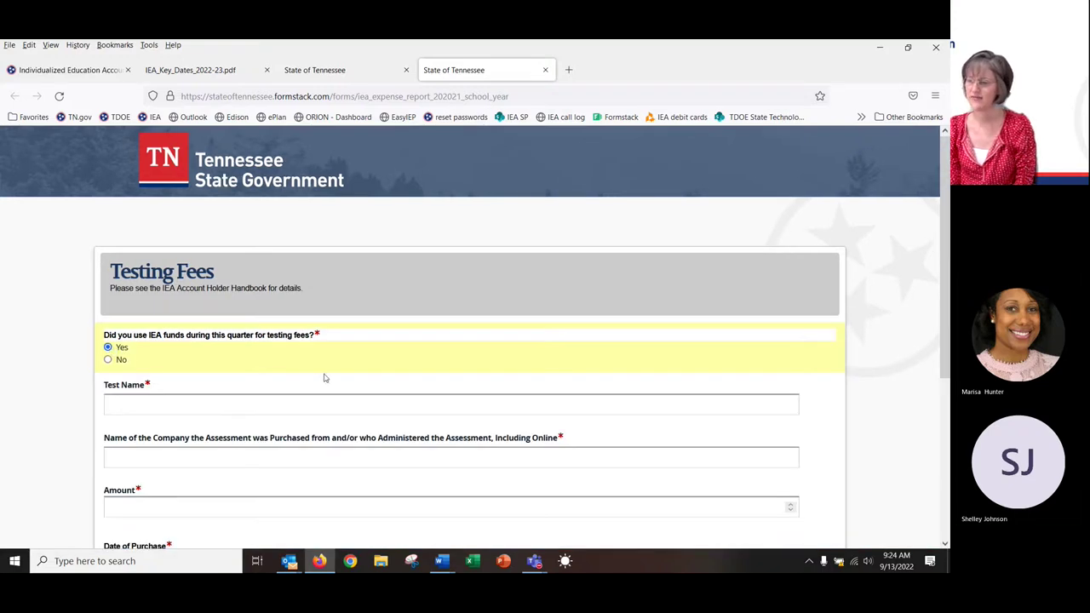
{"action": "scroll", "coordinate": [323, 377], "scroll_direction": "down", "scroll_amount": 3}
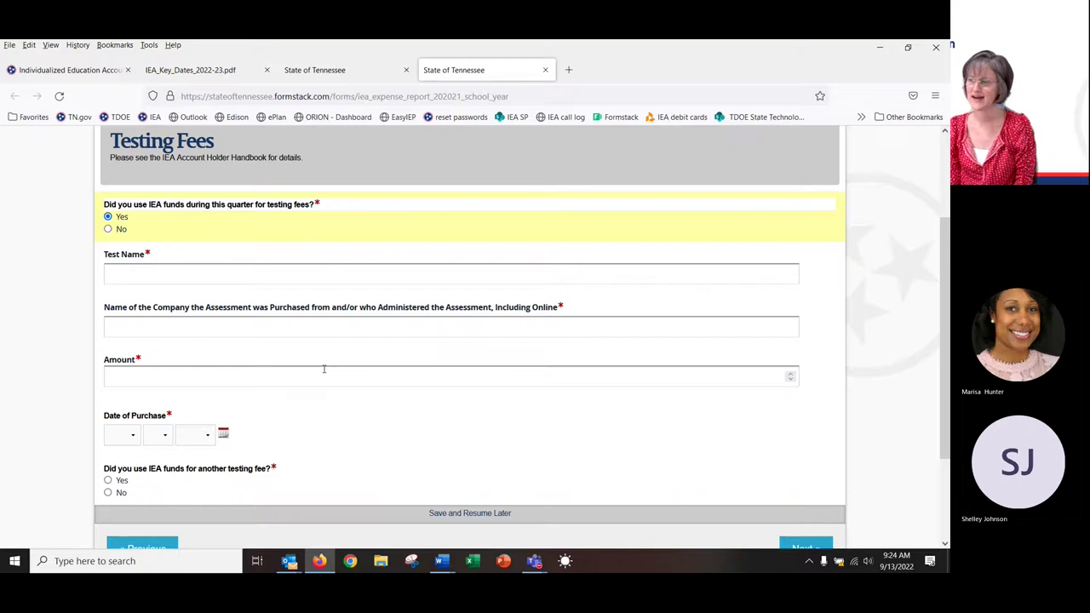